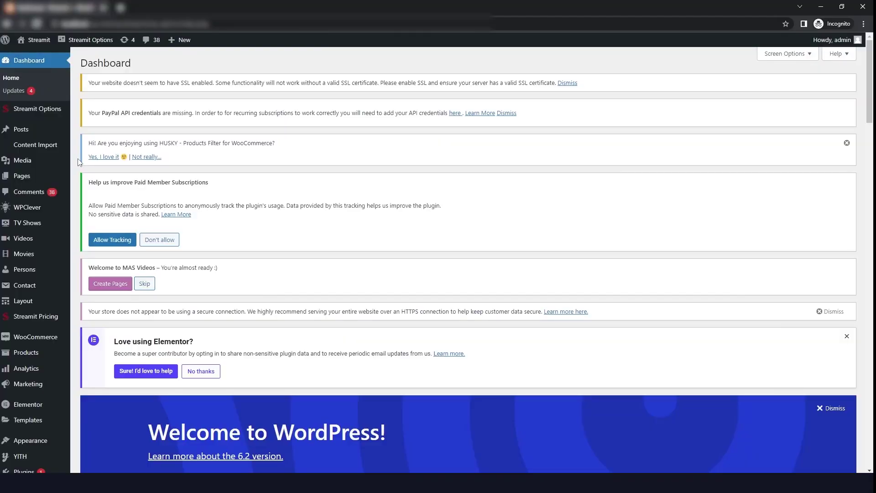
- Open the Body Layout section of the Streamit theme options and review the Grid Container Width setting
{"action": "mouse_move", "coordinate": [14, 112]}
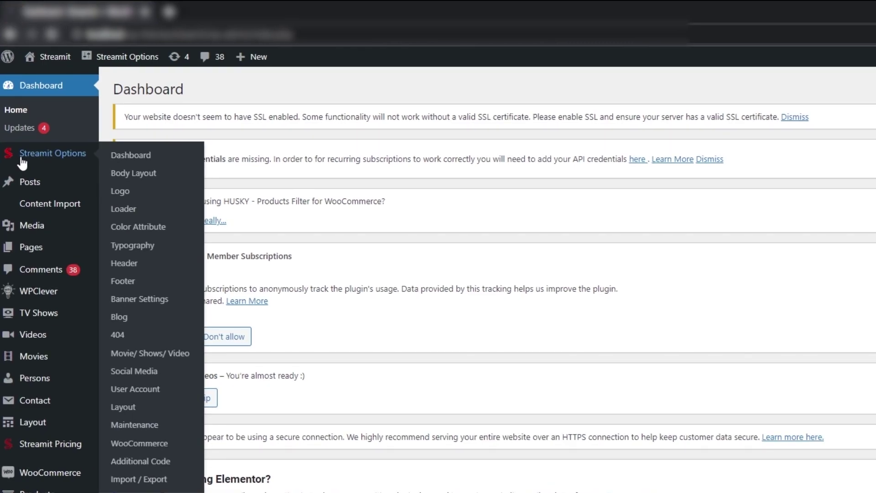
{"action": "left_click", "coordinate": [21, 158]}
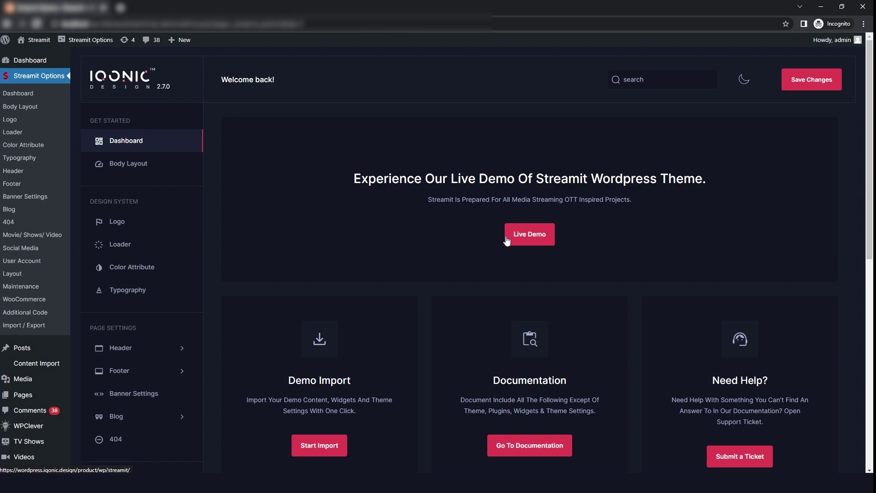
{"action": "scroll", "coordinate": [507, 241], "scroll_direction": "down", "scroll_amount": 2}
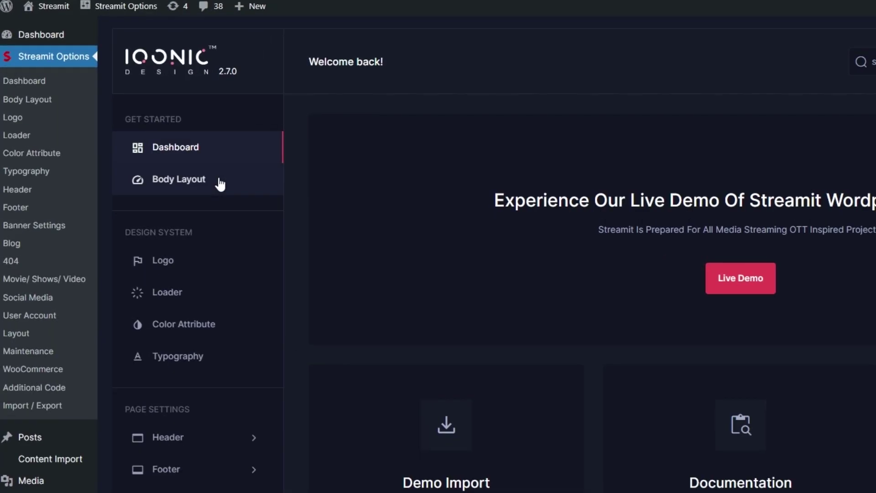
{"action": "left_click", "coordinate": [158, 90]}
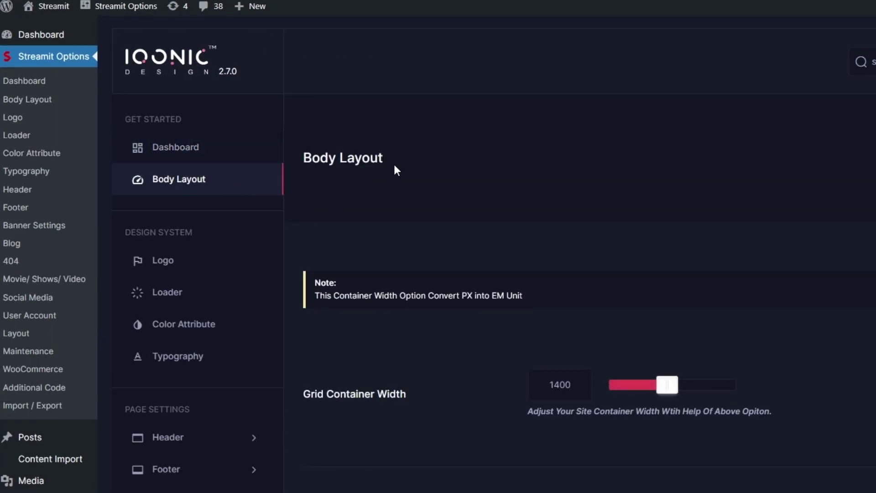
{"action": "left_click_drag", "start_coordinate": [393, 163], "coordinate": [307, 155]}
{"action": "scroll", "coordinate": [306, 153], "scroll_direction": "down", "scroll_amount": 3}
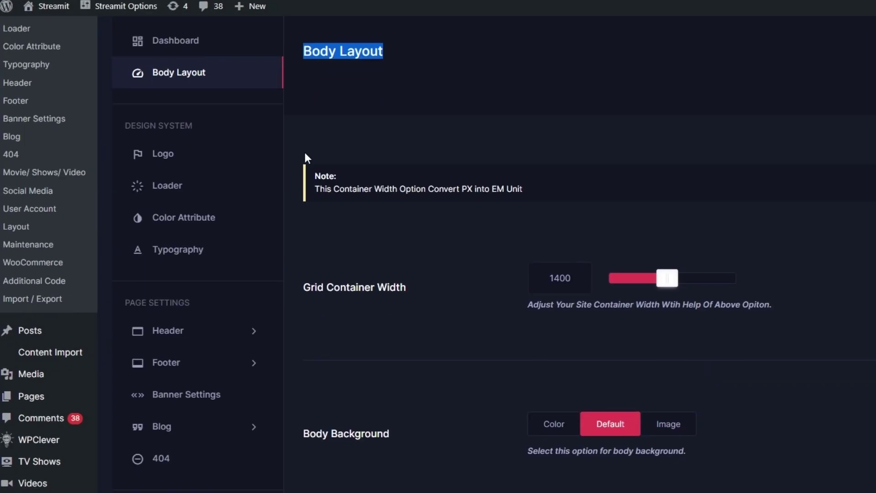
{"action": "scroll", "coordinate": [306, 153], "scroll_direction": "down", "scroll_amount": 5}
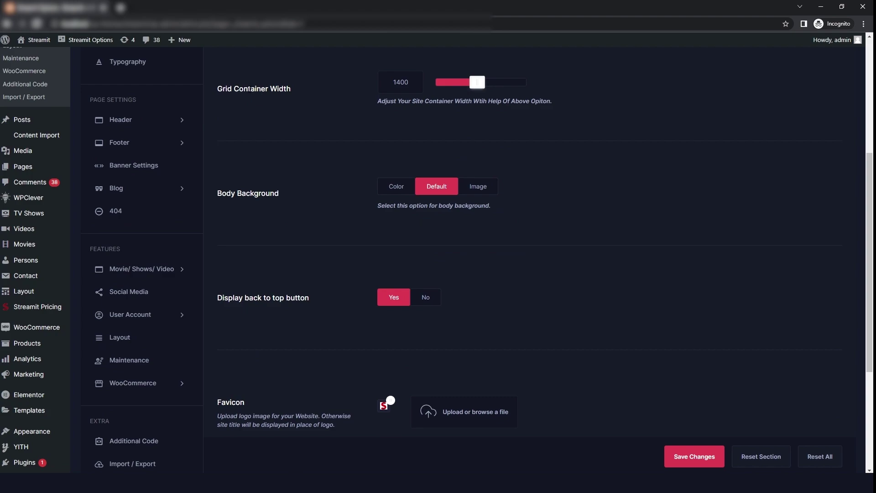
{"action": "triple_click", "coordinate": [250, 89]}
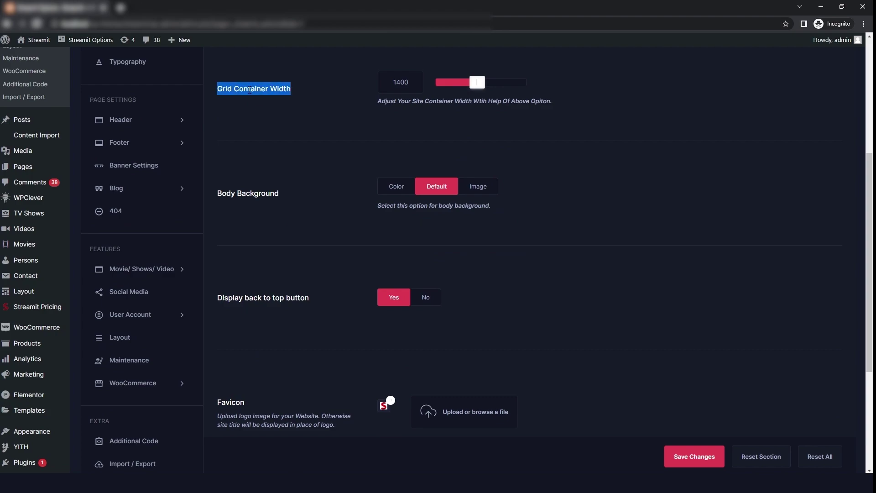
- Switch the body background to Color, open its color picker, and change the background type to Image
{"action": "triple_click", "coordinate": [255, 193]}
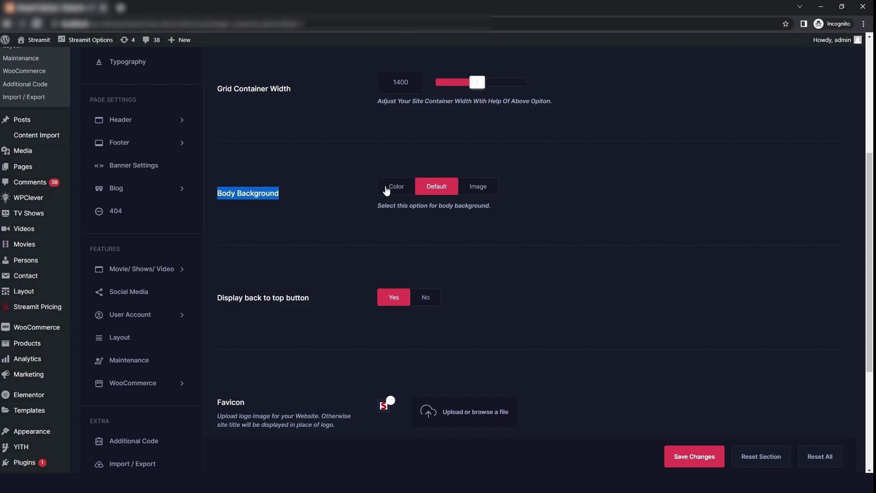
{"action": "left_click", "coordinate": [386, 191]}
{"action": "left_click", "coordinate": [392, 276]}
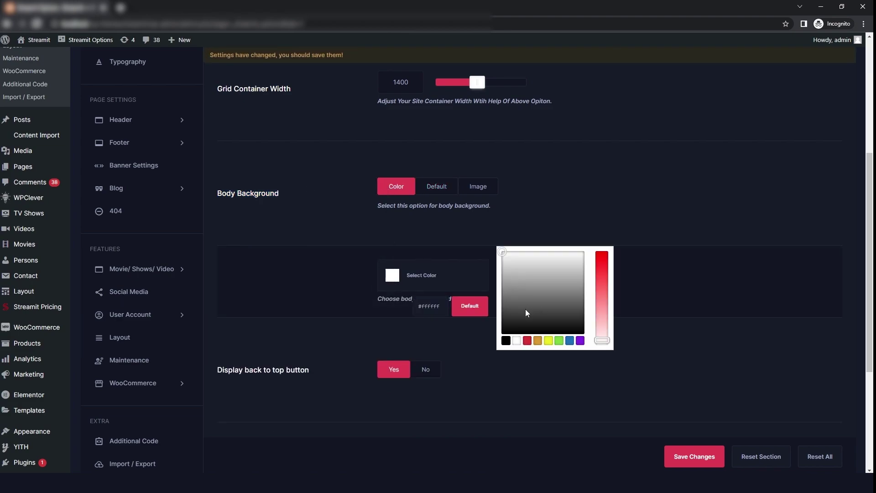
{"action": "left_click", "coordinate": [463, 193]}
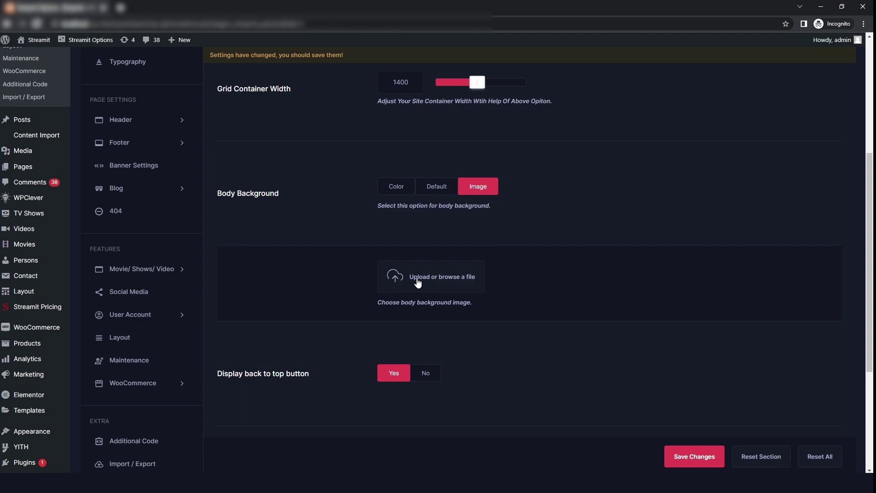
- Toggle the back to top button display to No and back to Yes, and review the Favicon option
{"action": "triple_click", "coordinate": [276, 375]}
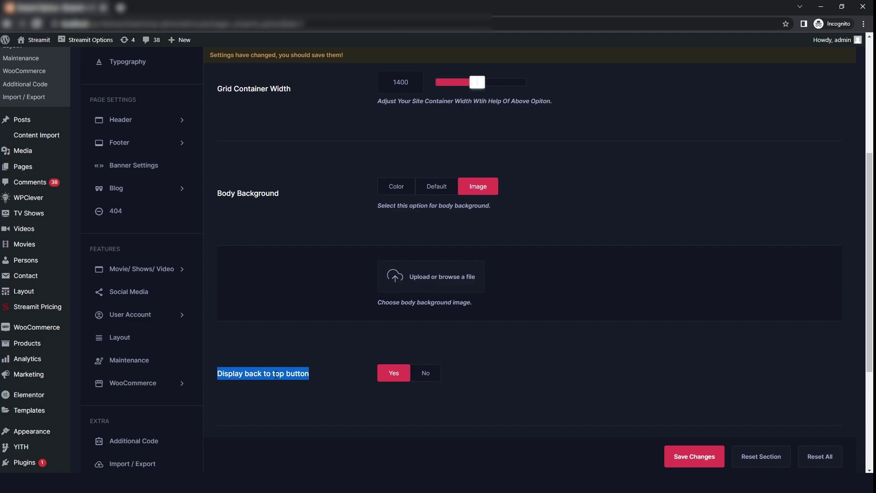
{"action": "left_click", "coordinate": [422, 373]}
{"action": "left_click", "coordinate": [398, 378]}
{"action": "scroll", "coordinate": [505, 385], "scroll_direction": "down", "scroll_amount": 2}
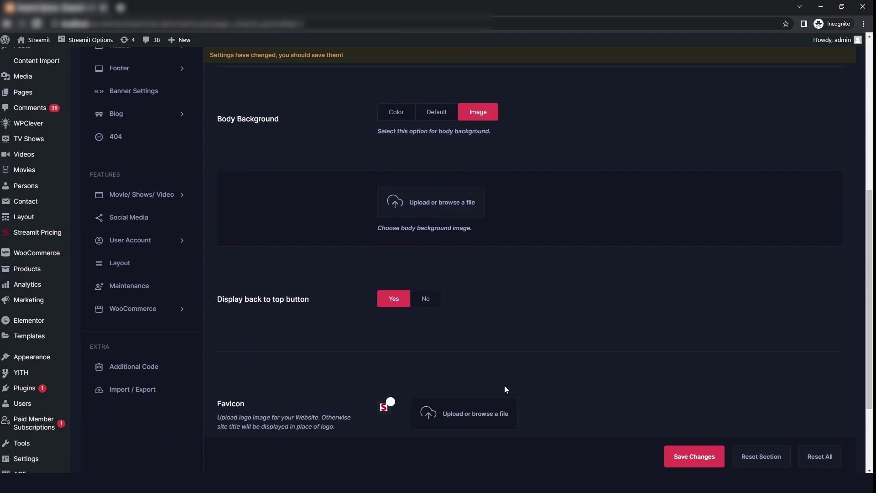
{"action": "scroll", "coordinate": [504, 386], "scroll_direction": "down", "scroll_amount": 1}
{"action": "double_click", "coordinate": [236, 325]}
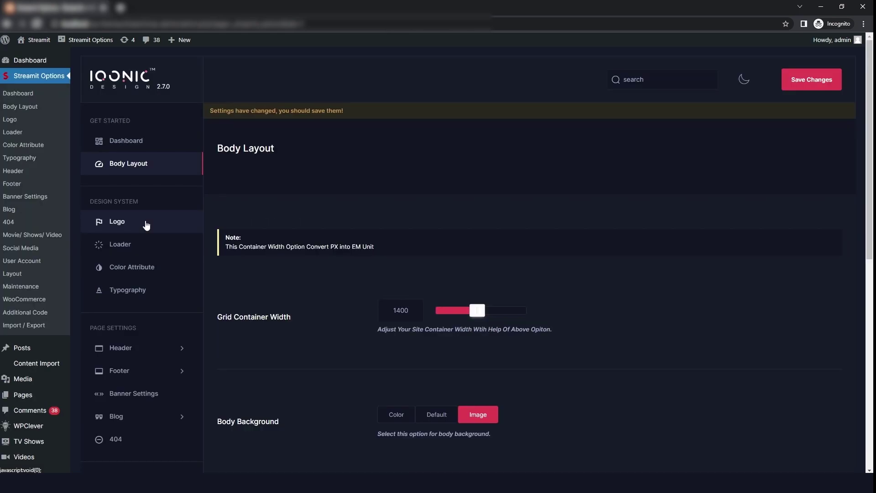
- In the Logo settings, set the logo type to Logo as Text and choose red (#ff0707) as its text color
{"action": "left_click", "coordinate": [133, 221]}
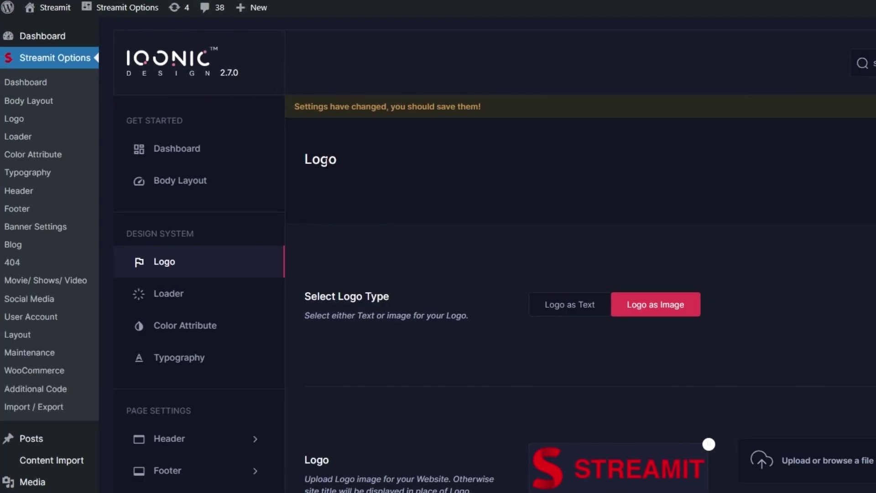
{"action": "double_click", "coordinate": [322, 159]}
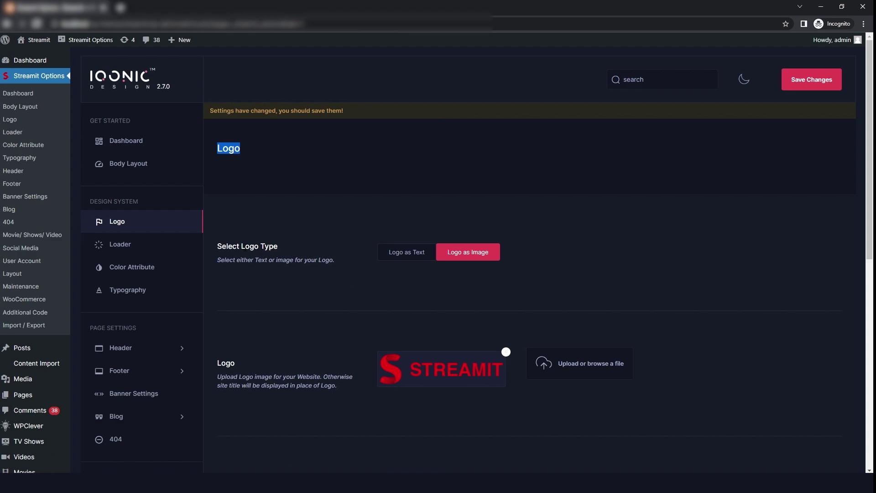
{"action": "triple_click", "coordinate": [245, 248]}
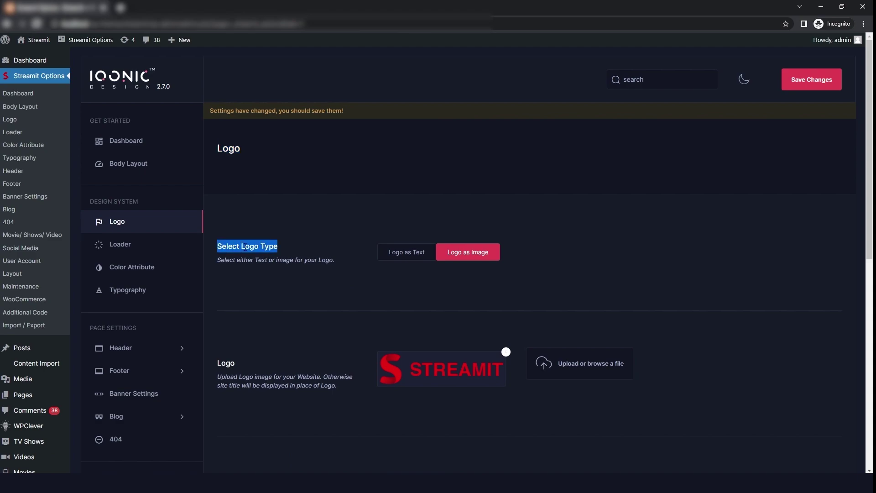
{"action": "left_click", "coordinate": [396, 262]}
{"action": "scroll", "coordinate": [451, 339], "scroll_direction": "down", "scroll_amount": 2}
{"action": "left_click", "coordinate": [424, 262]}
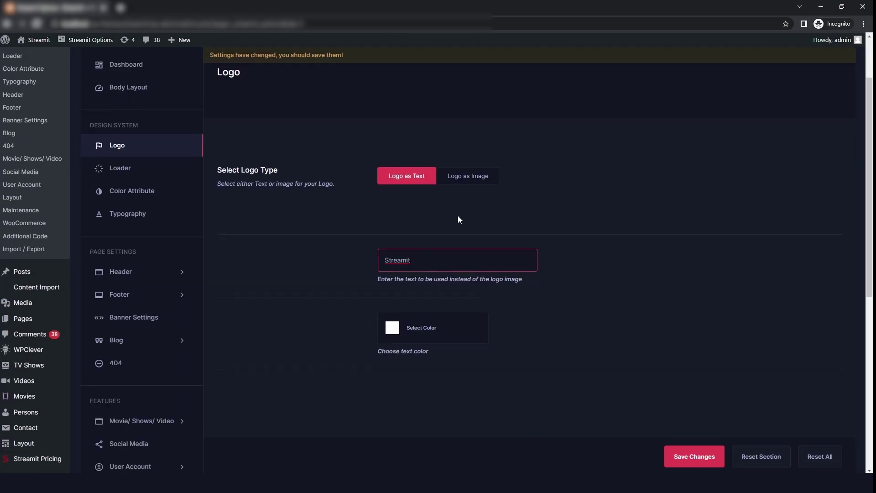
{"action": "left_click", "coordinate": [414, 328]}
{"action": "left_click", "coordinate": [604, 311]}
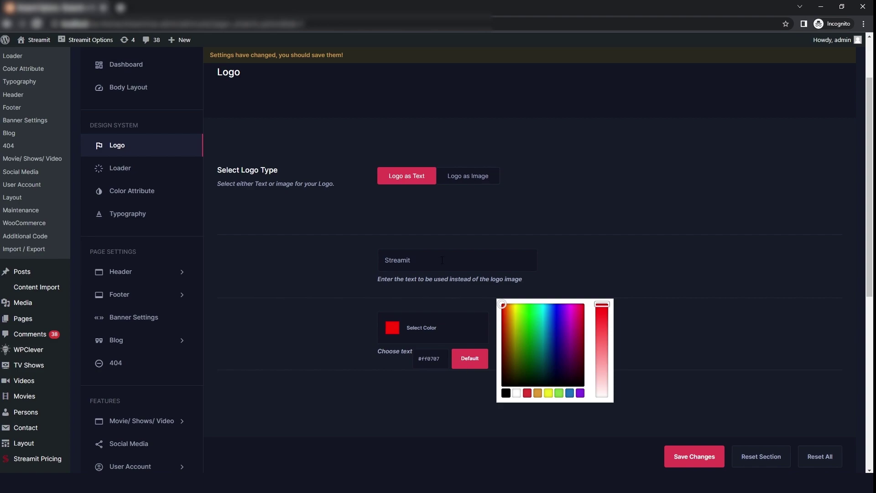
- Set the logo type back to Logo as Image and review the logo size, mobile logo and mobile logo size options
{"action": "left_click", "coordinate": [477, 176]}
{"action": "scroll", "coordinate": [544, 292], "scroll_direction": "down", "scroll_amount": 4}
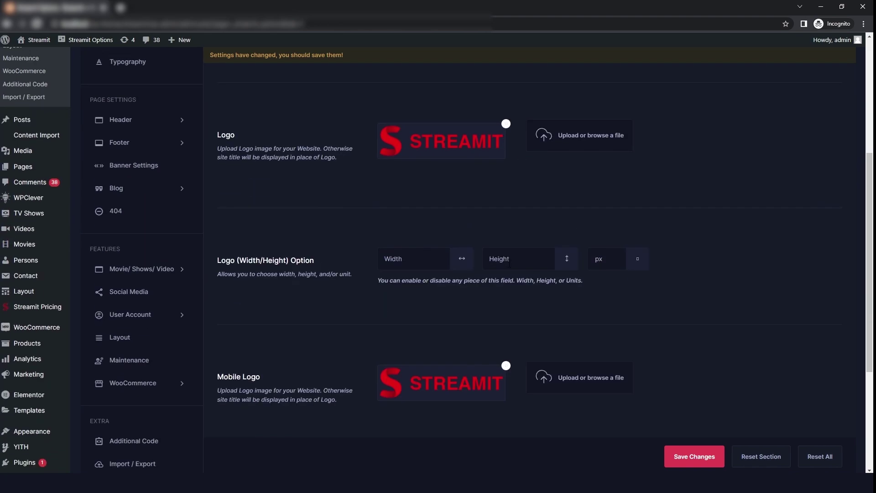
{"action": "triple_click", "coordinate": [268, 259]}
{"action": "scroll", "coordinate": [268, 258], "scroll_direction": "down", "scroll_amount": 2}
{"action": "triple_click", "coordinate": [251, 300]}
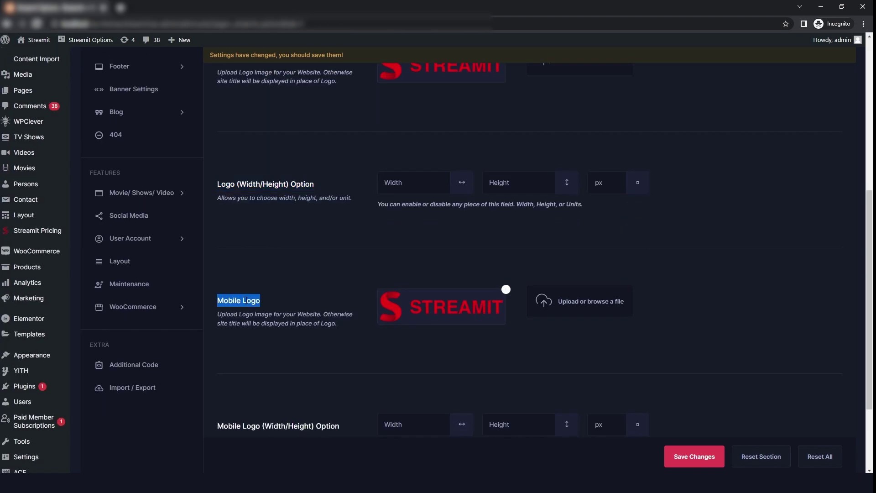
{"action": "scroll", "coordinate": [577, 200], "scroll_direction": "down", "scroll_amount": 3}
{"action": "triple_click", "coordinate": [291, 310]}
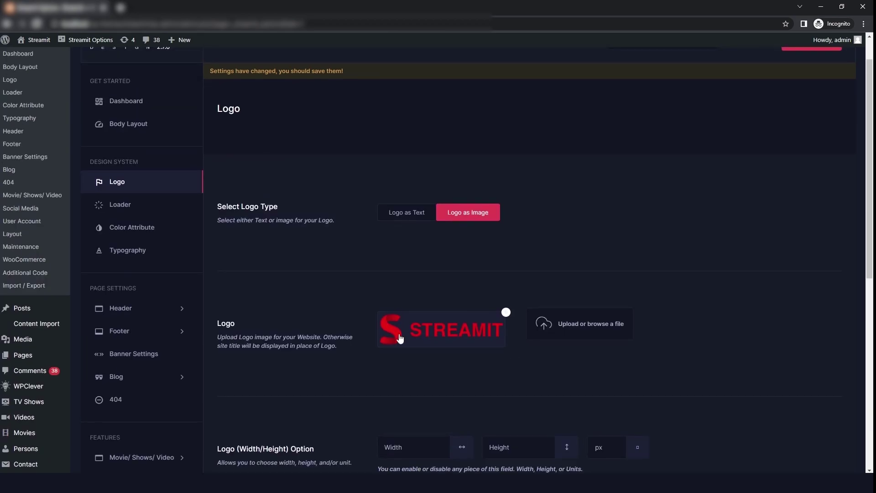
- Open the Loader settings and toggle the streamit Loader to No and back to Yes
{"action": "left_click", "coordinate": [182, 234]}
{"action": "double_click", "coordinate": [323, 91]}
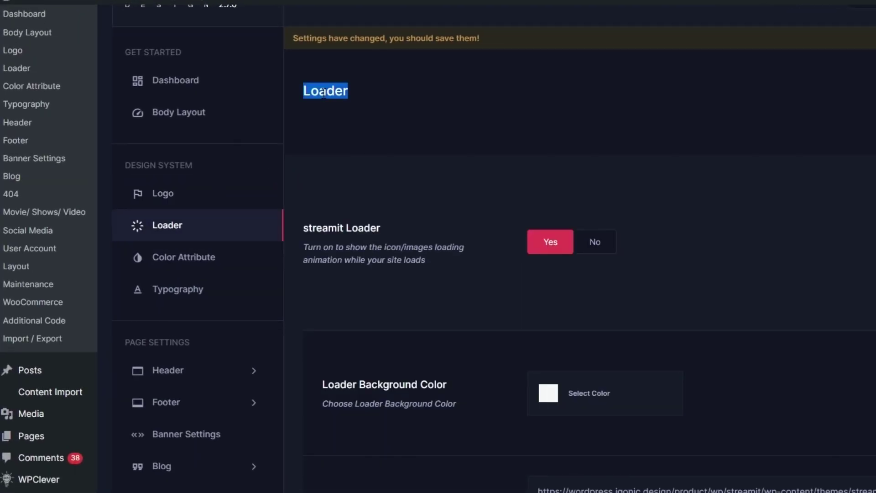
{"action": "triple_click", "coordinate": [340, 227]}
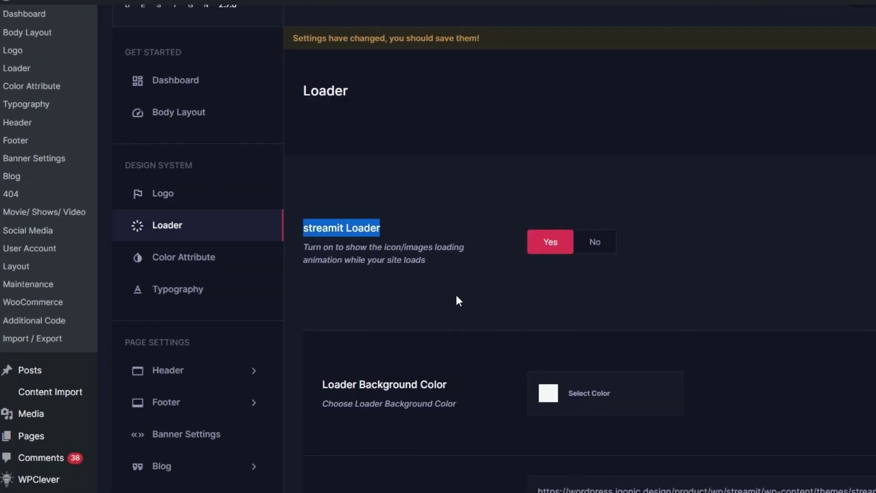
{"action": "left_click", "coordinate": [593, 244]}
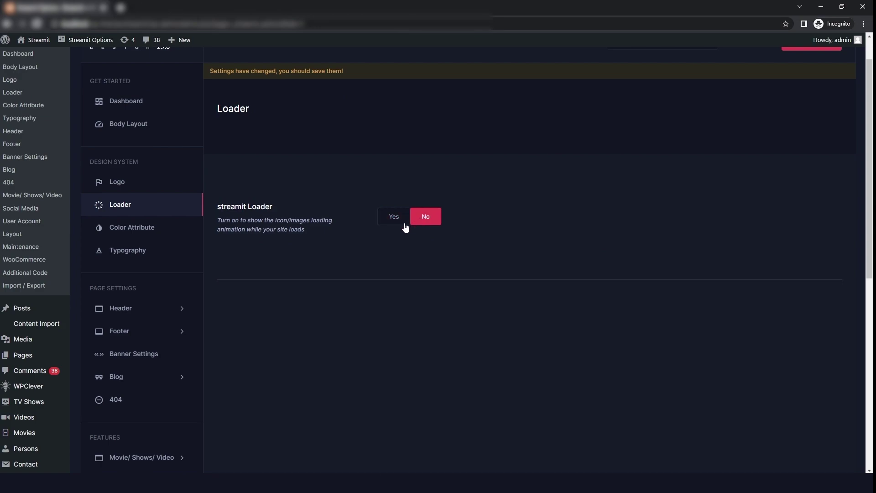
{"action": "left_click", "coordinate": [401, 219]}
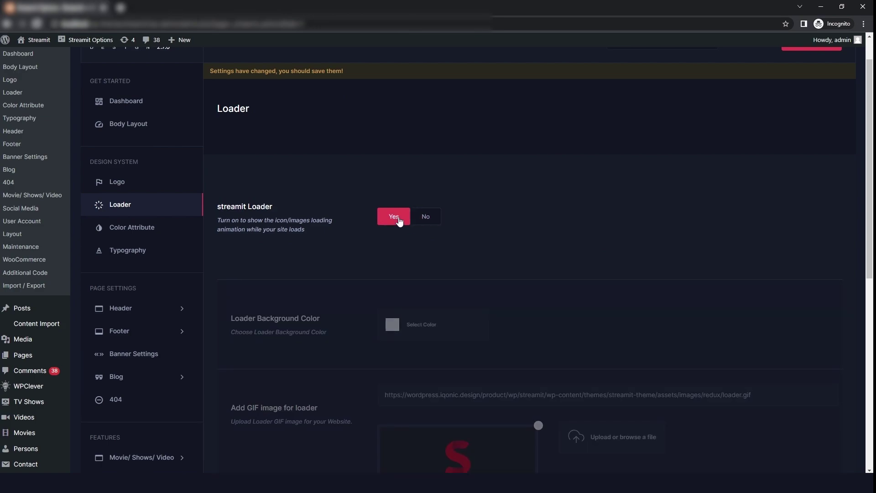
- Set the loader background color to the near-black shade #141414
{"action": "scroll", "coordinate": [271, 324], "scroll_direction": "down", "scroll_amount": 2}
{"action": "triple_click", "coordinate": [286, 242]}
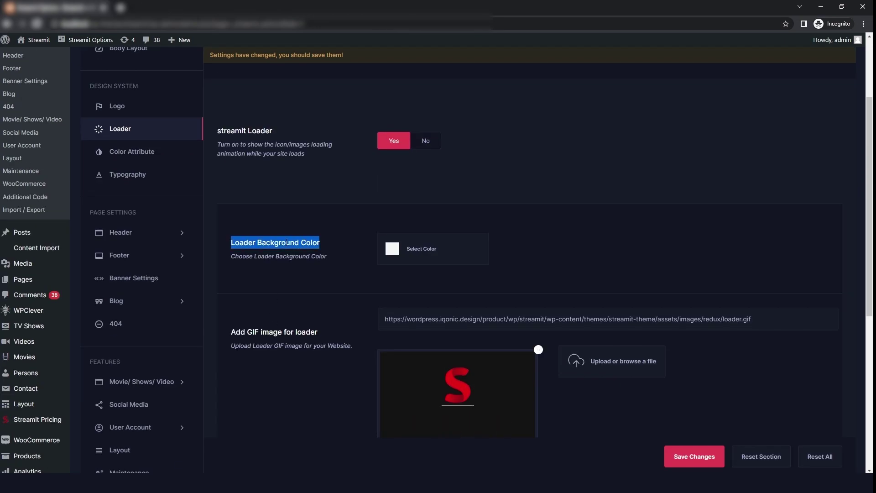
{"action": "left_click", "coordinate": [397, 251]}
{"action": "left_click", "coordinate": [452, 279]}
{"action": "left_click", "coordinate": [506, 314]}
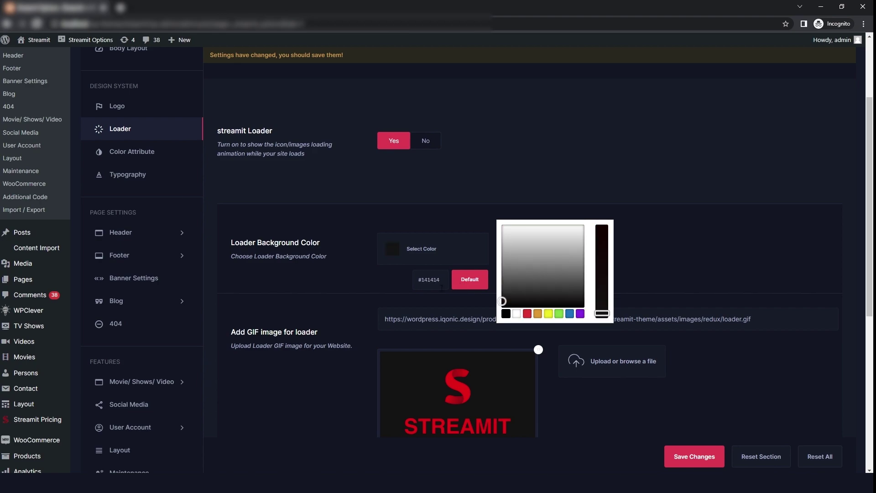
{"action": "left_click", "coordinate": [331, 292]}
- Review the loader's GIF image upload and its width and height options
{"action": "triple_click", "coordinate": [274, 332]}
{"action": "scroll", "coordinate": [588, 325], "scroll_direction": "down", "scroll_amount": 2}
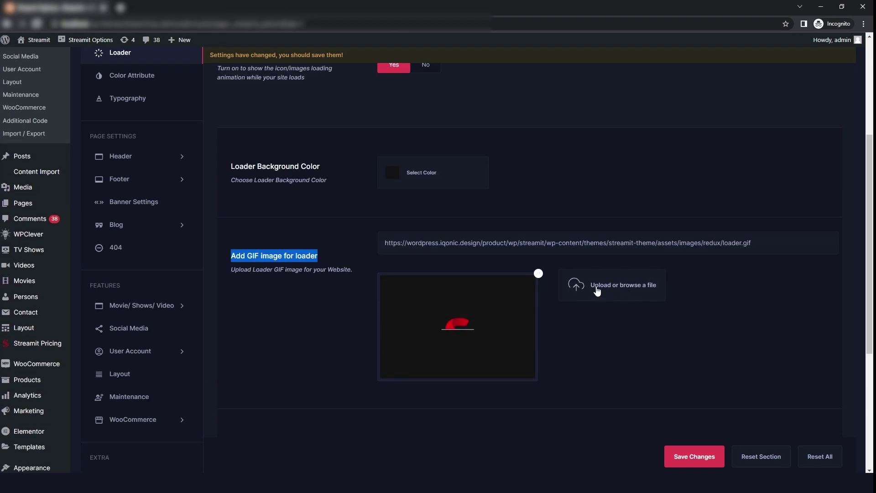
{"action": "scroll", "coordinate": [575, 233], "scroll_direction": "down", "scroll_amount": 2}
{"action": "scroll", "coordinate": [537, 287], "scroll_direction": "down", "scroll_amount": 2}
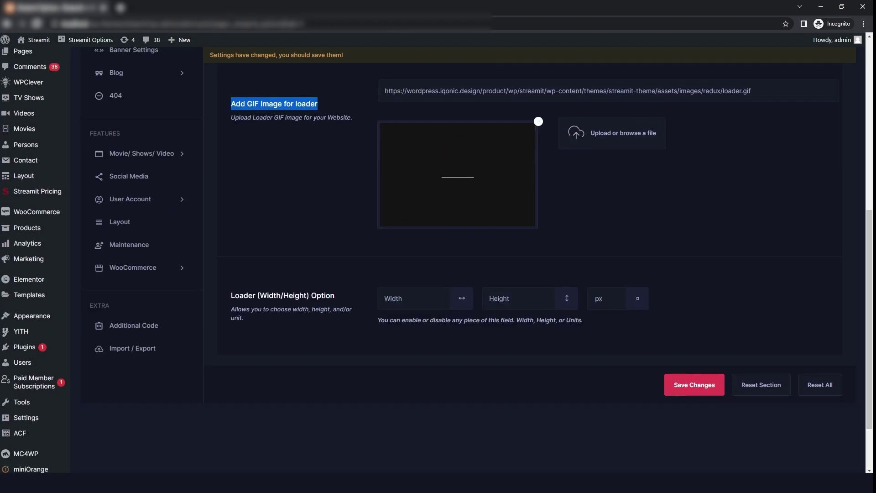
{"action": "triple_click", "coordinate": [284, 295]}
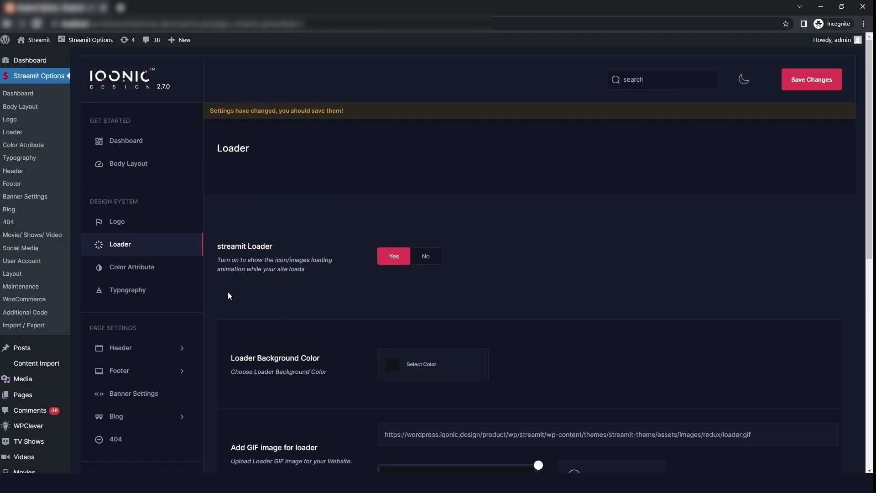
- Open the Color Attribute settings and set the site's primary color to red
{"action": "left_click", "coordinate": [148, 264]}
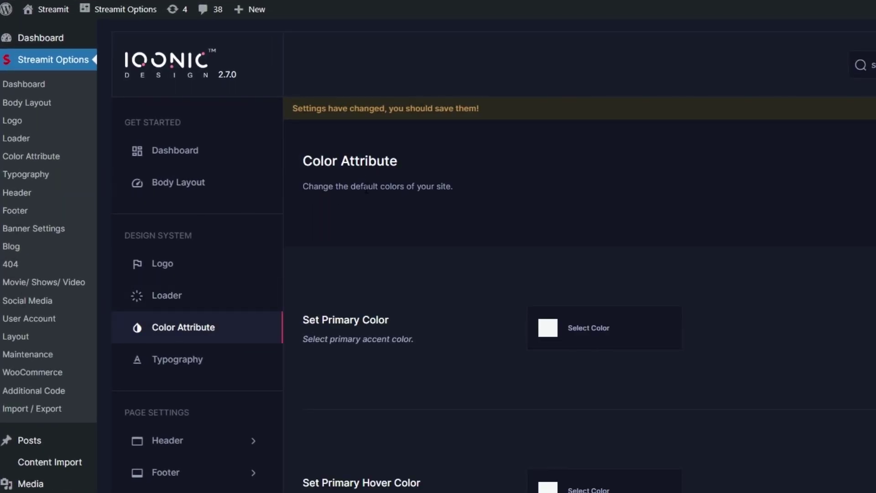
{"action": "triple_click", "coordinate": [360, 164]}
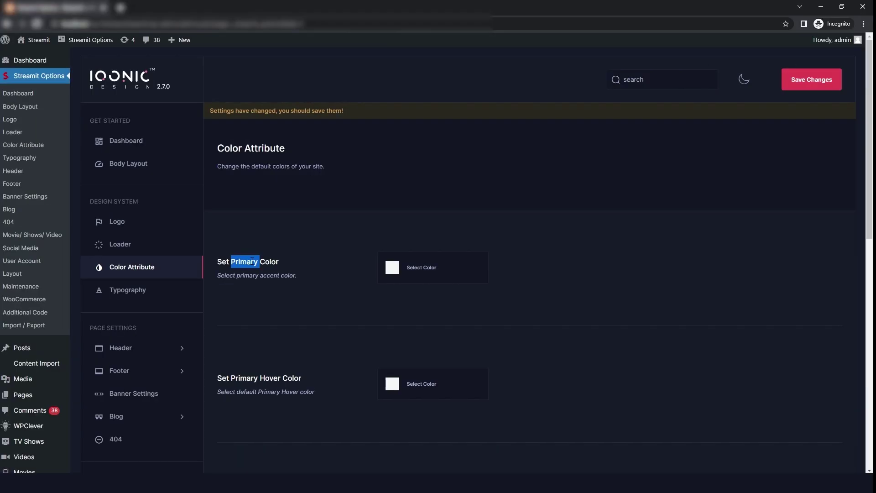
{"action": "triple_click", "coordinate": [360, 319]}
{"action": "left_click", "coordinate": [549, 327]}
{"action": "left_click", "coordinate": [528, 332]}
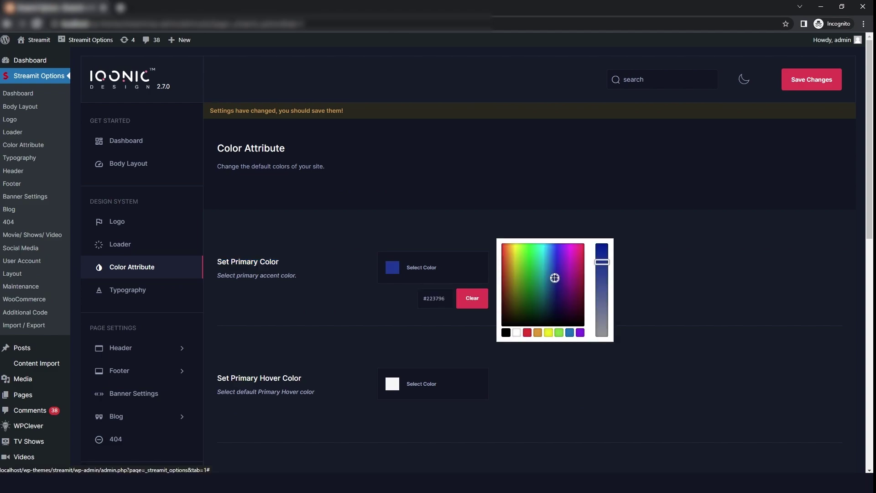
{"action": "left_click", "coordinate": [469, 380]}
- Set the primary hover color to grey
{"action": "triple_click", "coordinate": [259, 378]}
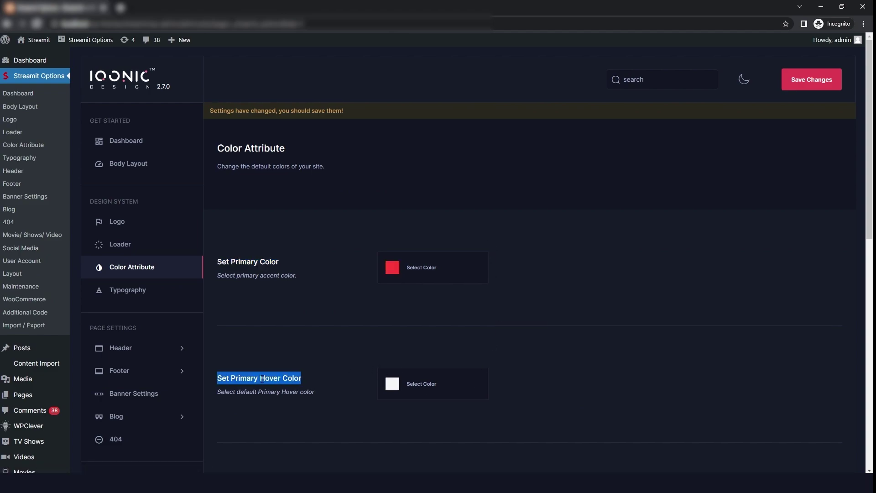
{"action": "left_click", "coordinate": [393, 383]}
{"action": "left_click", "coordinate": [502, 377]}
{"action": "left_click", "coordinate": [528, 312]}
{"action": "scroll", "coordinate": [529, 313], "scroll_direction": "down", "scroll_amount": 3}
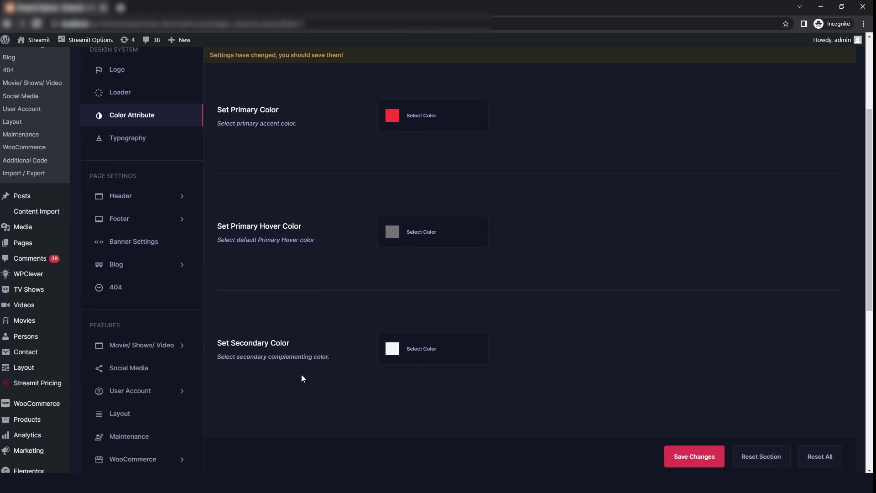
- Set the secondary color to the light grey shade #d3d3d3
{"action": "triple_click", "coordinate": [251, 343]}
{"action": "left_click", "coordinate": [393, 351]}
{"action": "left_click", "coordinate": [554, 344]}
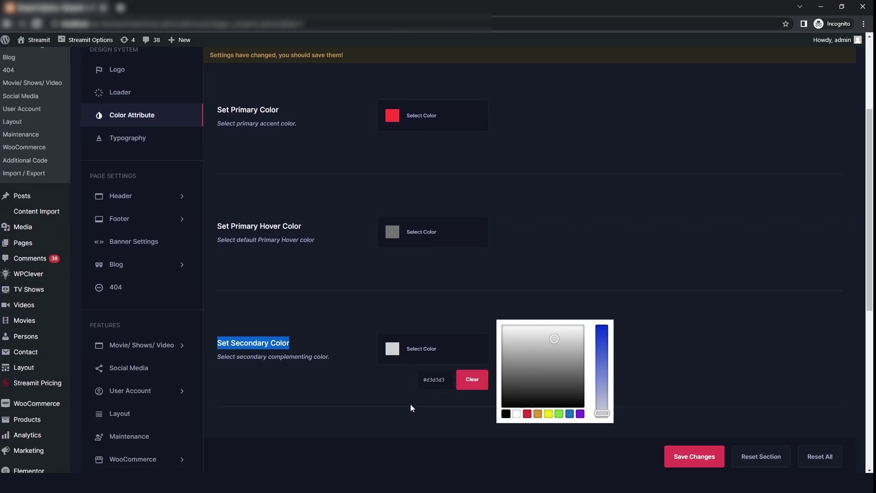
{"action": "left_click", "coordinate": [409, 404]}
- Review the title color, body text color and link gradient color options in the Color Attribute settings
{"action": "scroll", "coordinate": [410, 404], "scroll_direction": "down", "scroll_amount": 2}
{"action": "triple_click", "coordinate": [235, 306]}
{"action": "scroll", "coordinate": [332, 349], "scroll_direction": "down", "scroll_amount": 2}
{"action": "triple_click", "coordinate": [250, 348]}
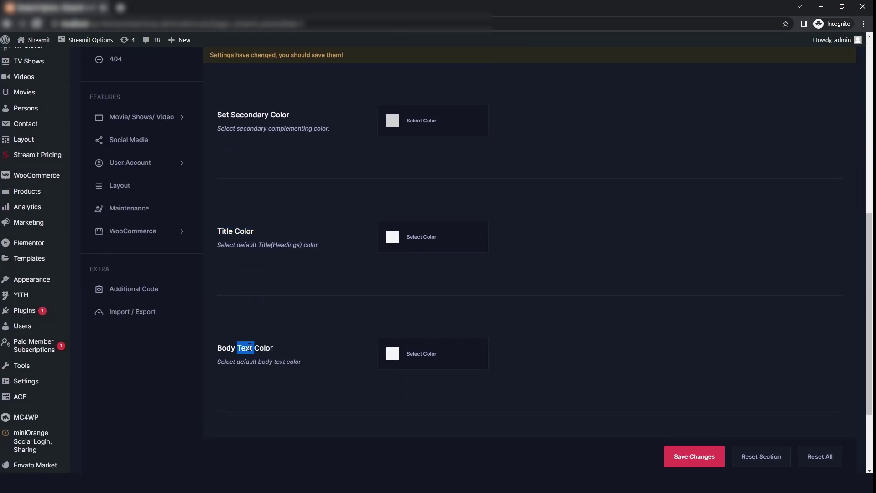
{"action": "scroll", "coordinate": [267, 381], "scroll_direction": "down", "scroll_amount": 2}
{"action": "triple_click", "coordinate": [250, 389]}
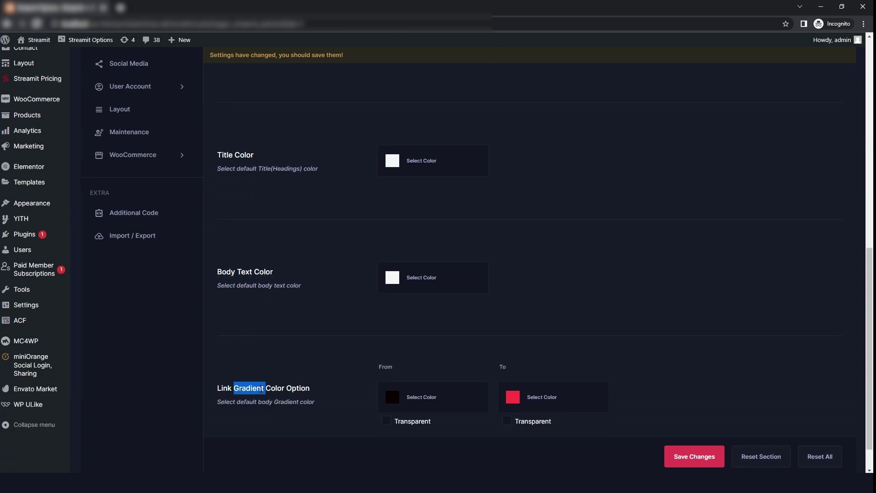
{"action": "scroll", "coordinate": [300, 368], "scroll_direction": "down", "scroll_amount": 2}
{"action": "scroll", "coordinate": [300, 363], "scroll_direction": "down", "scroll_amount": 1}
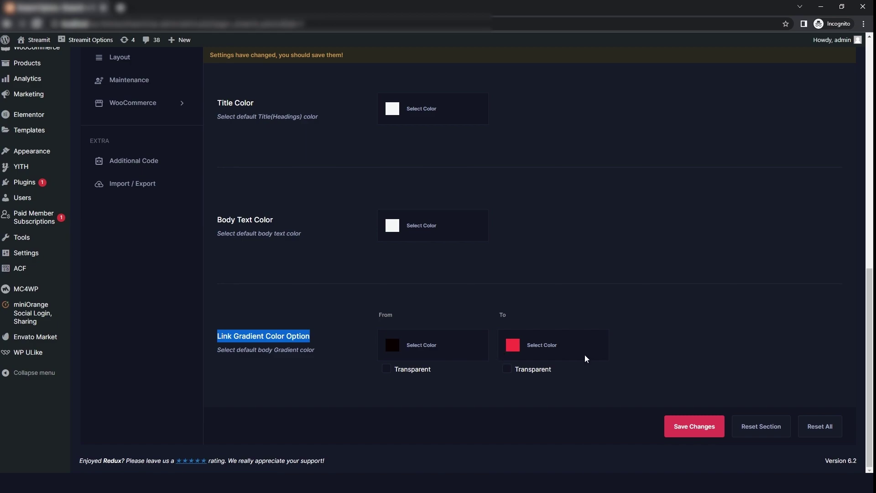
{"action": "scroll", "coordinate": [146, 185], "scroll_direction": "up", "scroll_amount": 10}
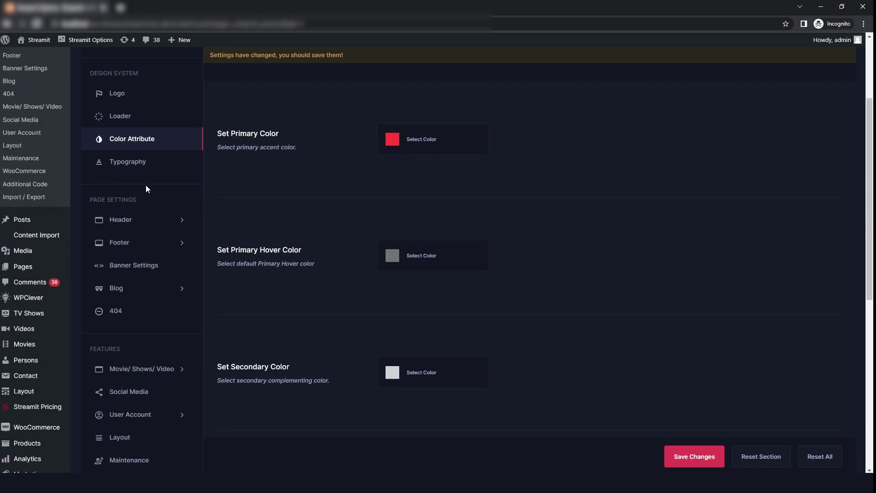
- Open the Typography settings and choose Yes for changing the fonts
{"action": "left_click", "coordinate": [146, 164]}
{"action": "scroll", "coordinate": [275, 223], "scroll_direction": "up", "scroll_amount": 2}
{"action": "double_click", "coordinate": [249, 94]}
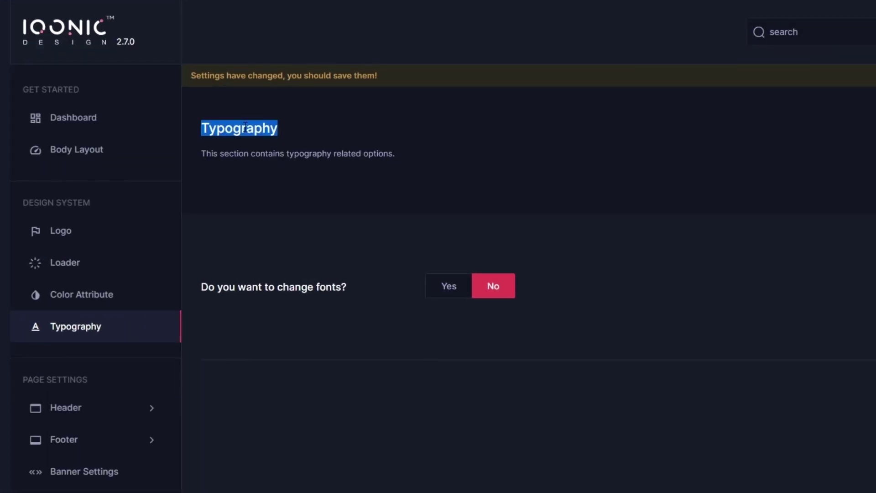
{"action": "left_click", "coordinate": [449, 286]}
- Review the body font and the H1 to H6 heading font options, including family, weight, subsets and size
{"action": "scroll", "coordinate": [319, 313], "scroll_direction": "down", "scroll_amount": 5}
{"action": "double_click", "coordinate": [235, 138]}
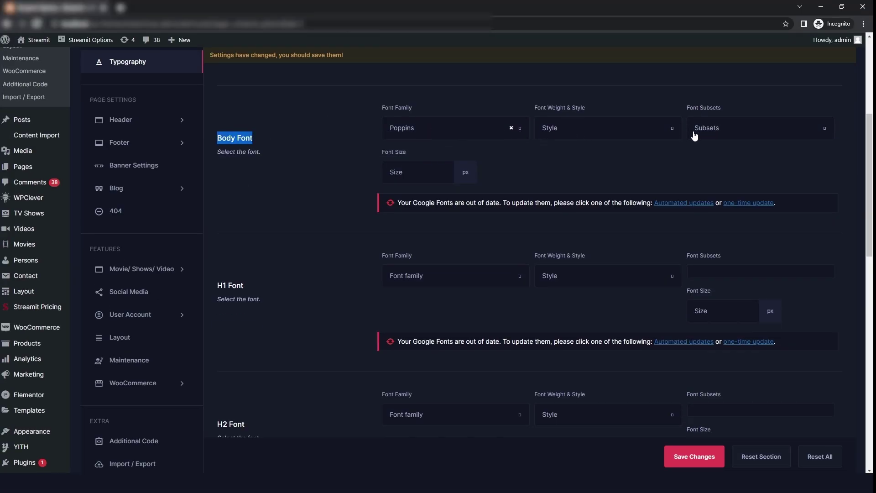
{"action": "triple_click", "coordinate": [233, 286]}
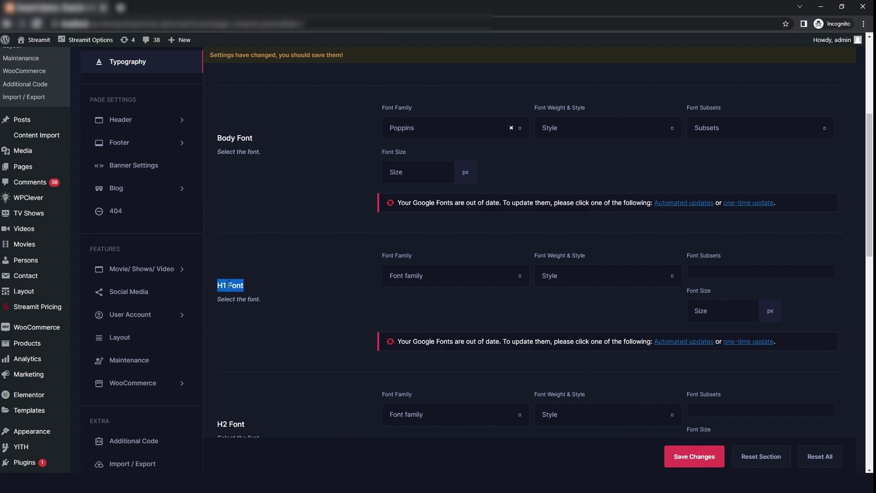
{"action": "scroll", "coordinate": [233, 286], "scroll_direction": "down", "scroll_amount": 2}
{"action": "triple_click", "coordinate": [237, 348]}
{"action": "scroll", "coordinate": [237, 348], "scroll_direction": "down", "scroll_amount": 5}
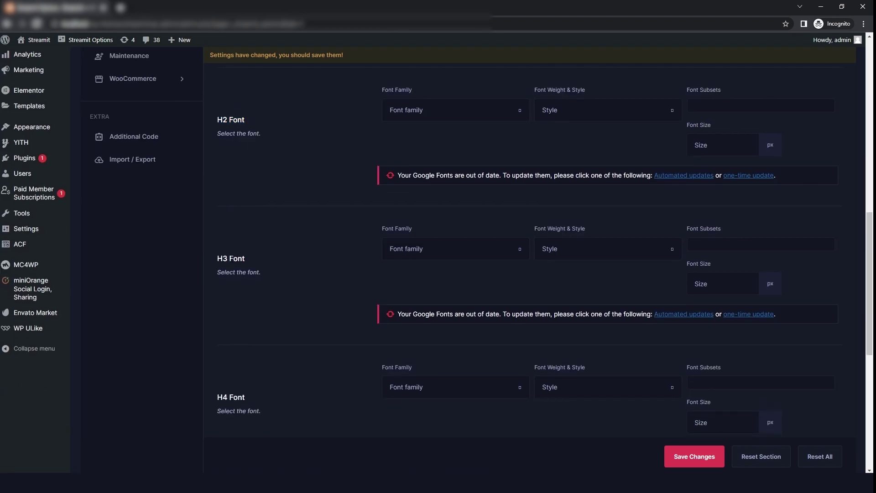
{"action": "triple_click", "coordinate": [233, 259]}
{"action": "scroll", "coordinate": [235, 260], "scroll_direction": "down", "scroll_amount": 3}
{"action": "triple_click", "coordinate": [232, 246]}
{"action": "triple_click", "coordinate": [235, 384]}
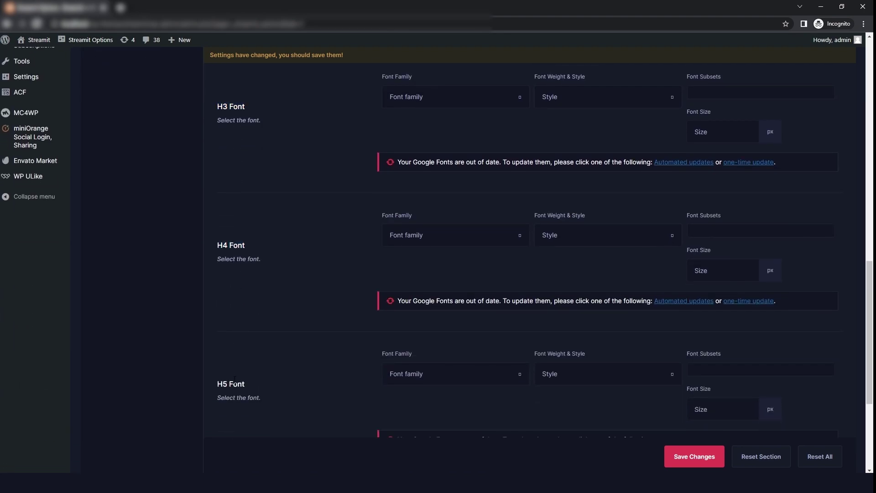
{"action": "scroll", "coordinate": [235, 383], "scroll_direction": "down", "scroll_amount": 4}
{"action": "triple_click", "coordinate": [234, 330]}
{"action": "scroll", "coordinate": [233, 338], "scroll_direction": "down", "scroll_amount": 1}
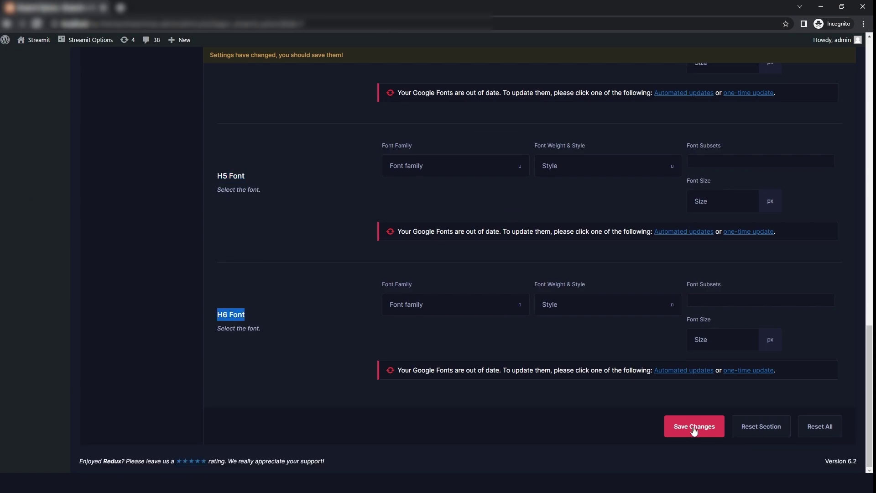
{"action": "scroll", "coordinate": [316, 333], "scroll_direction": "up", "scroll_amount": 15}
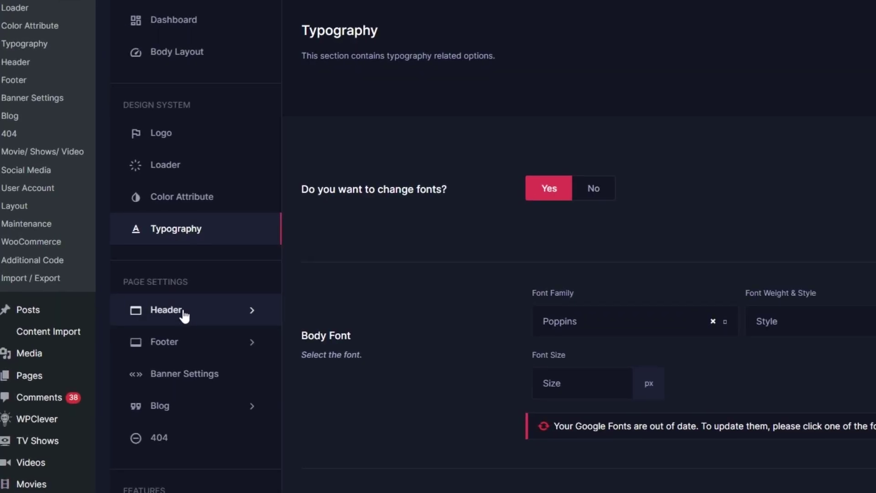
- Open the Header Layout settings and review the default header layout variation
{"action": "left_click", "coordinate": [173, 292]}
{"action": "scroll", "coordinate": [257, 150], "scroll_direction": "up", "scroll_amount": 1}
{"action": "triple_click", "coordinate": [256, 149]}
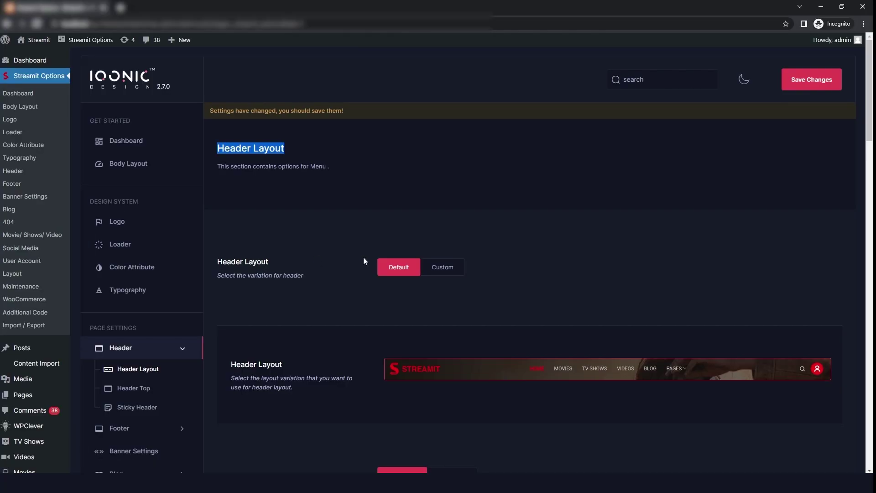
{"action": "scroll", "coordinate": [302, 350], "scroll_direction": "down", "scroll_amount": 2}
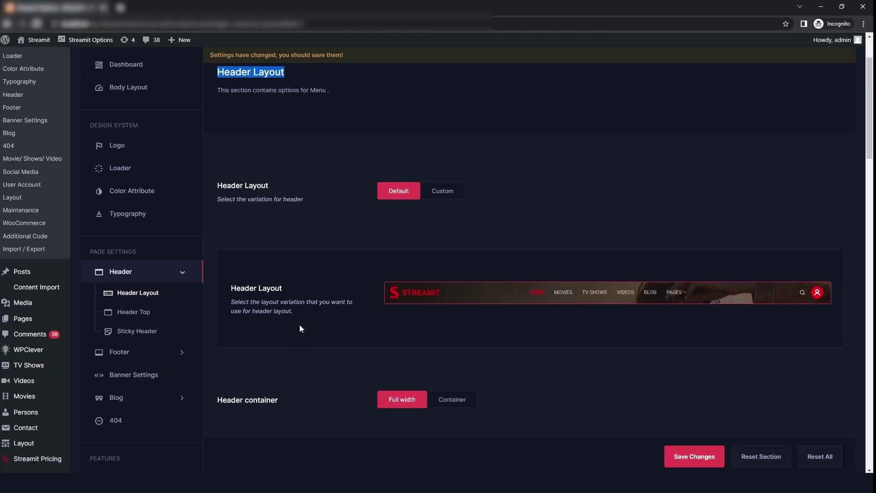
{"action": "triple_click", "coordinate": [260, 289]}
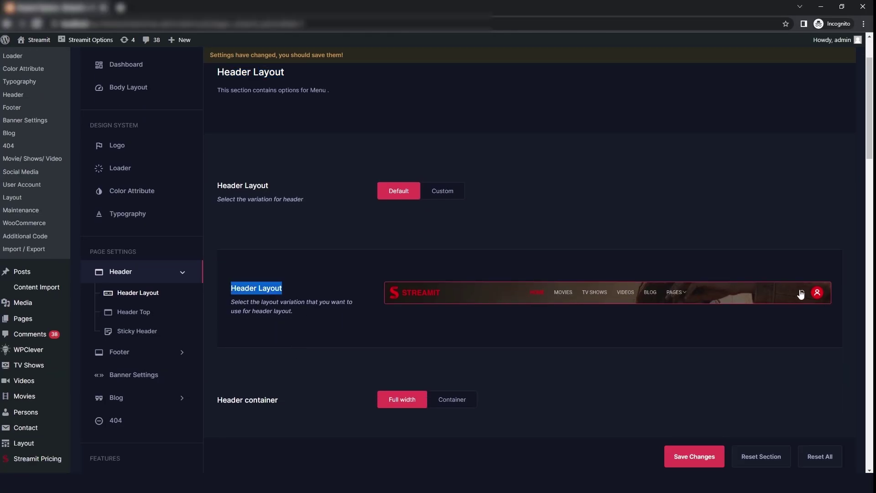
{"action": "scroll", "coordinate": [406, 332], "scroll_direction": "down", "scroll_amount": 3}
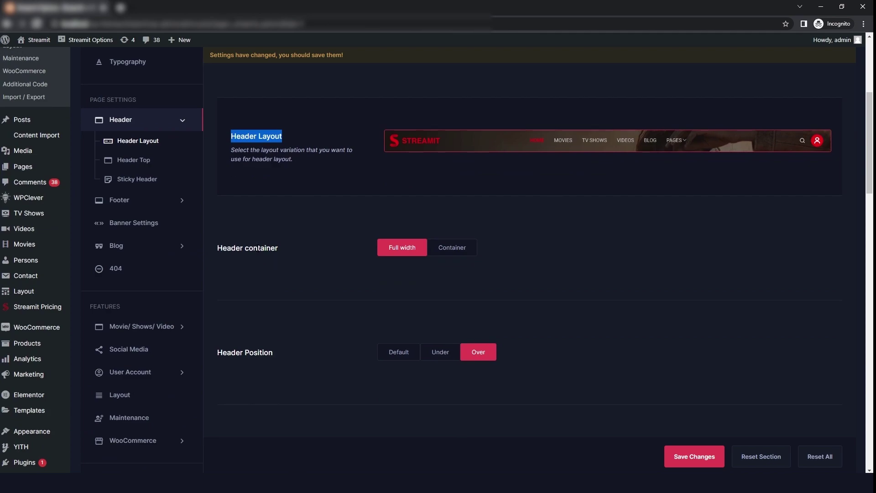
- Try the Container option for the header container and return it to Full width
{"action": "triple_click", "coordinate": [259, 248]}
{"action": "left_click", "coordinate": [454, 256]}
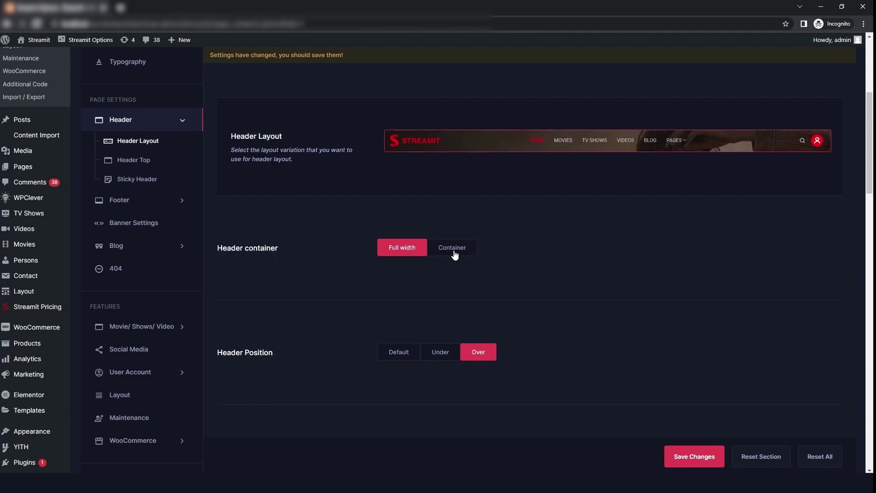
{"action": "left_click", "coordinate": [410, 254]}
- Try the Under and Over header positions and set the header position to Default
{"action": "scroll", "coordinate": [296, 348], "scroll_direction": "down", "scroll_amount": 2}
{"action": "triple_click", "coordinate": [243, 276]}
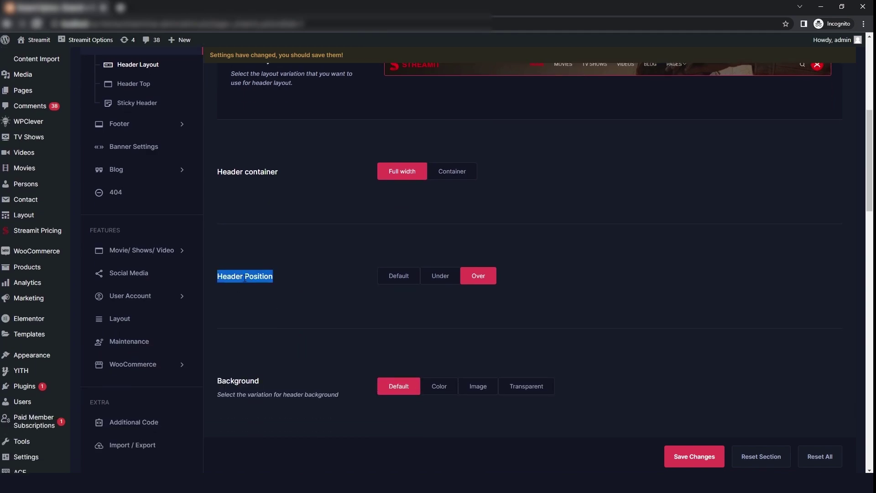
{"action": "left_click", "coordinate": [410, 282]}
{"action": "left_click", "coordinate": [439, 279]}
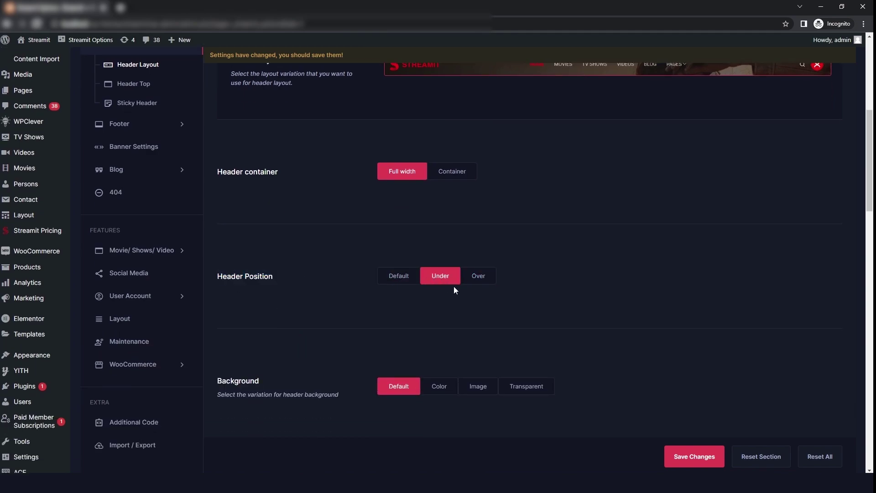
{"action": "left_click", "coordinate": [468, 282]}
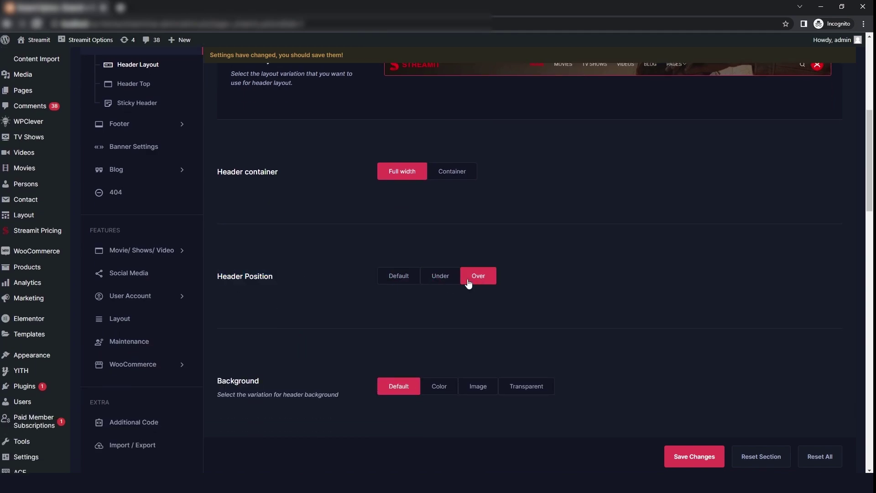
{"action": "left_click", "coordinate": [394, 283]}
- Try the Color, Image and Transparent header backgrounds and return the background to Default
{"action": "scroll", "coordinate": [292, 319], "scroll_direction": "down", "scroll_amount": 2}
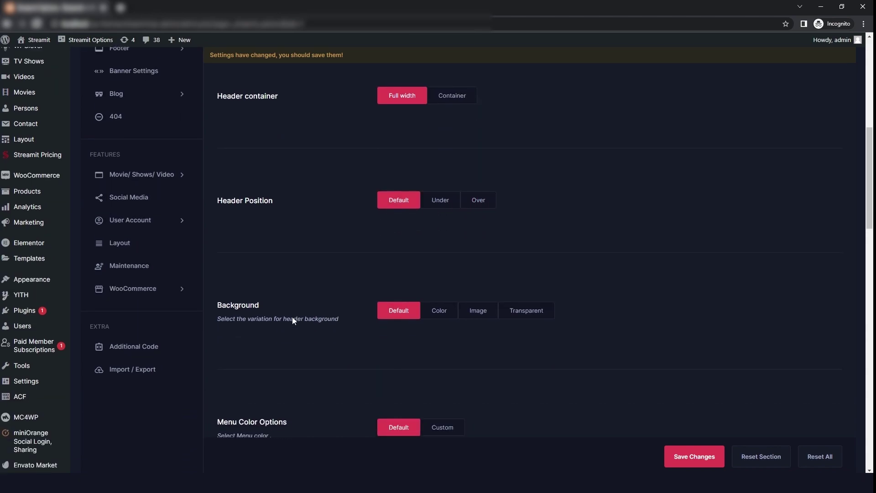
{"action": "double_click", "coordinate": [250, 307]}
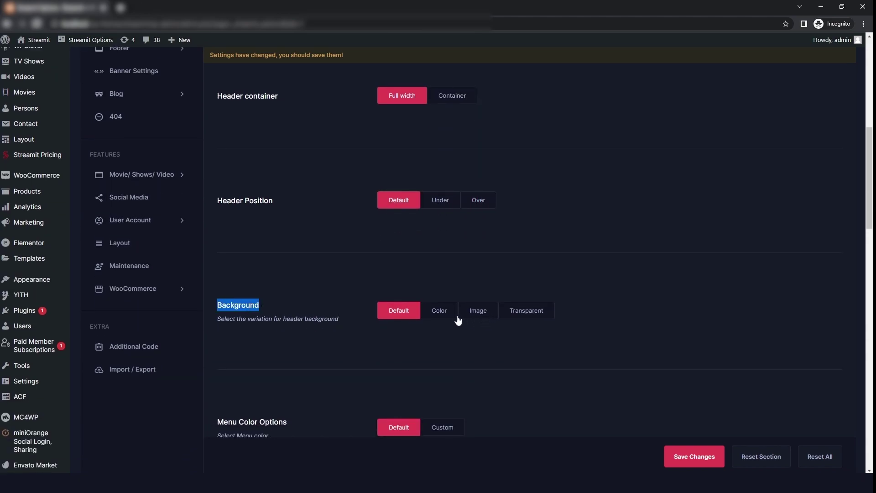
{"action": "left_click", "coordinate": [441, 314]}
{"action": "left_click", "coordinate": [475, 313]}
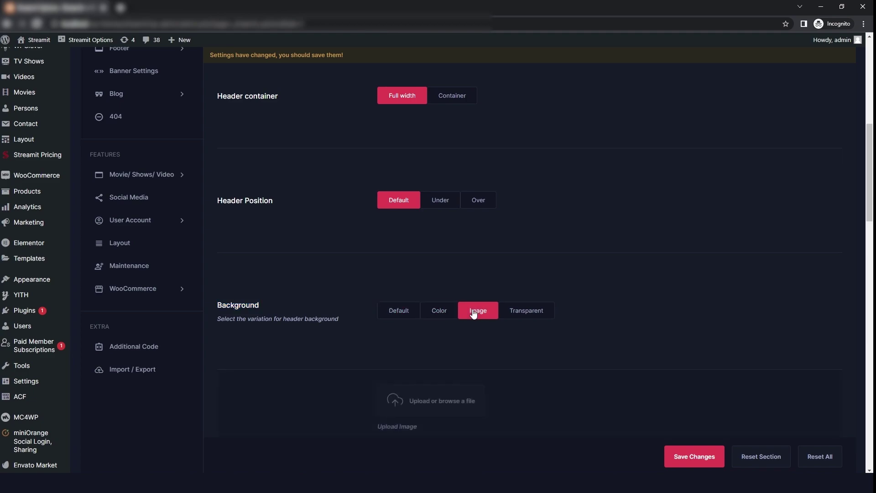
{"action": "left_click", "coordinate": [510, 313]}
{"action": "scroll", "coordinate": [464, 345], "scroll_direction": "down", "scroll_amount": 2}
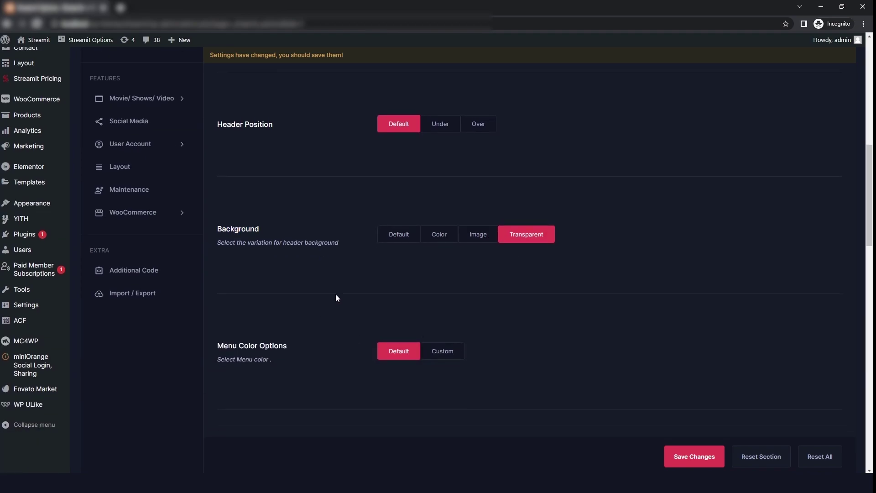
{"action": "left_click", "coordinate": [398, 236]}
- Switch the menu color options to Custom and review the menu, active, hover and submenu color settings
{"action": "triple_click", "coordinate": [256, 348]}
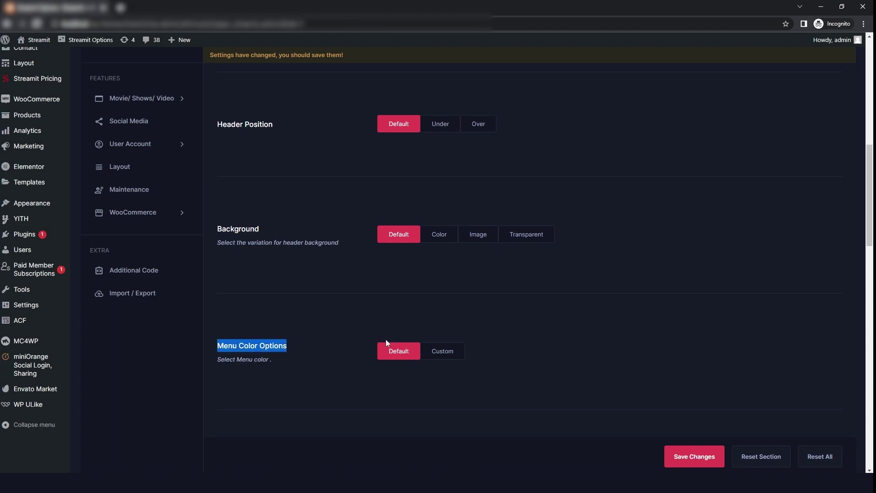
{"action": "left_click", "coordinate": [442, 351]}
{"action": "scroll", "coordinate": [448, 356], "scroll_direction": "down", "scroll_amount": 6}
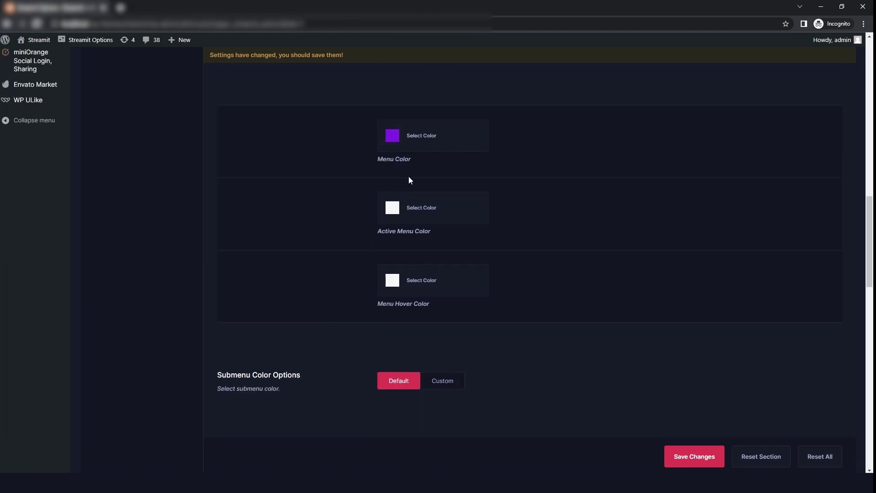
{"action": "triple_click", "coordinate": [266, 375]}
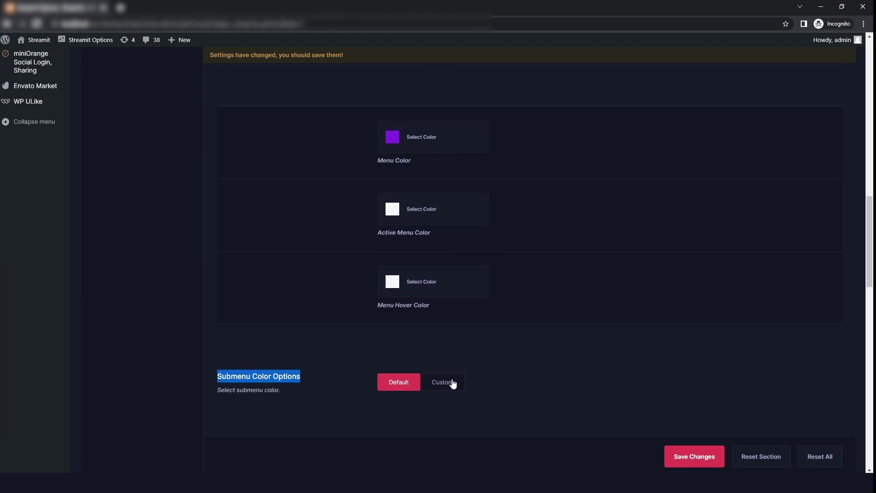
- Switch the header layout variation to Custom and browse the available custom header layouts without selecting one
{"action": "scroll", "coordinate": [452, 384], "scroll_direction": "up", "scroll_amount": 15}
{"action": "scroll", "coordinate": [445, 351], "scroll_direction": "up", "scroll_amount": 3}
{"action": "left_click", "coordinate": [445, 277]}
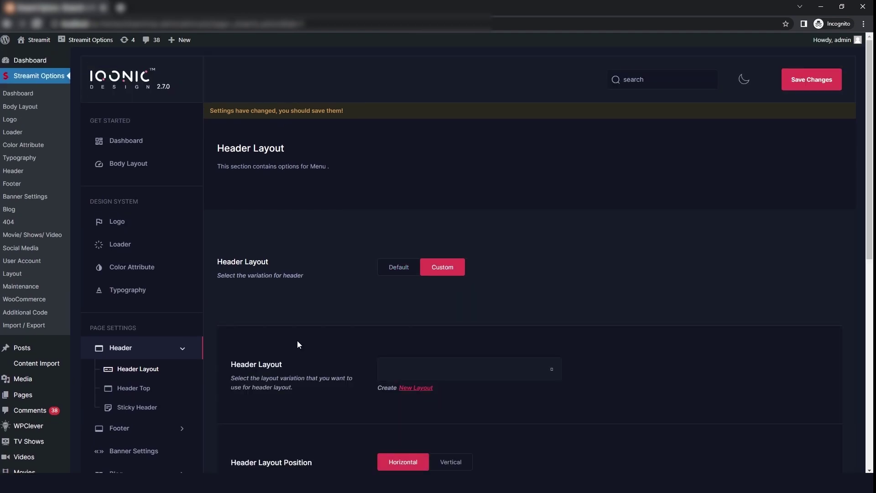
{"action": "scroll", "coordinate": [297, 341], "scroll_direction": "down", "scroll_amount": 2}
{"action": "triple_click", "coordinate": [366, 294]}
{"action": "left_click", "coordinate": [501, 294]}
{"action": "scroll", "coordinate": [445, 362], "scroll_direction": "down", "scroll_amount": 1}
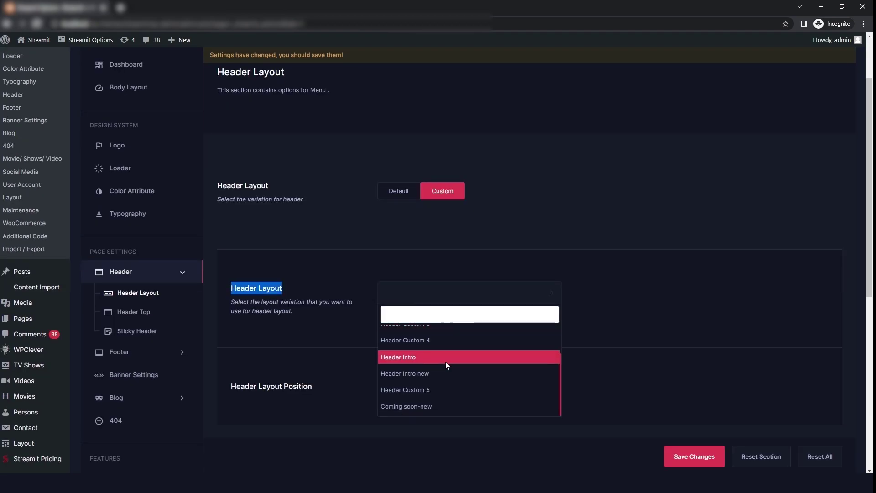
{"action": "left_click", "coordinate": [328, 356]}
- Try the Vertical header layout position and return it to Horizontal
{"action": "scroll", "coordinate": [328, 355], "scroll_direction": "down", "scroll_amount": 2}
{"action": "triple_click", "coordinate": [271, 311]}
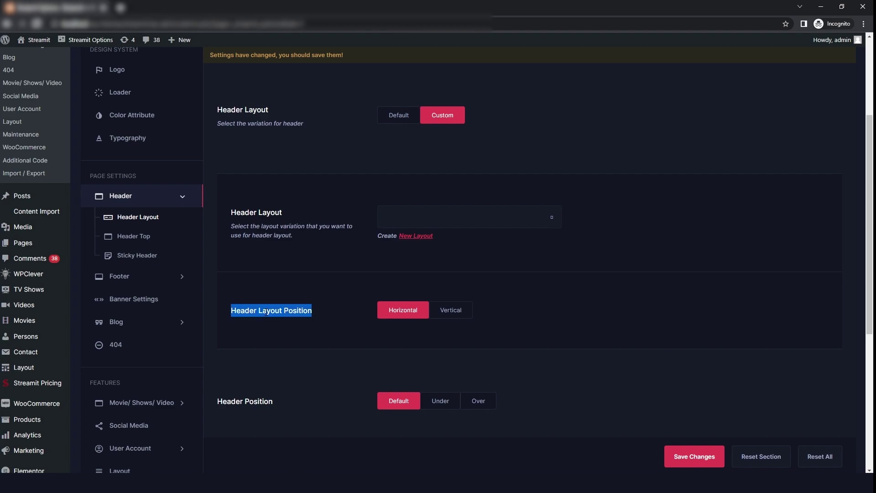
{"action": "left_click", "coordinate": [448, 312]}
{"action": "left_click", "coordinate": [405, 315]}
- Review the custom header's position and responsive border gradient color options, and open the Header Top settings
{"action": "scroll", "coordinate": [405, 315], "scroll_direction": "down", "scroll_amount": 2}
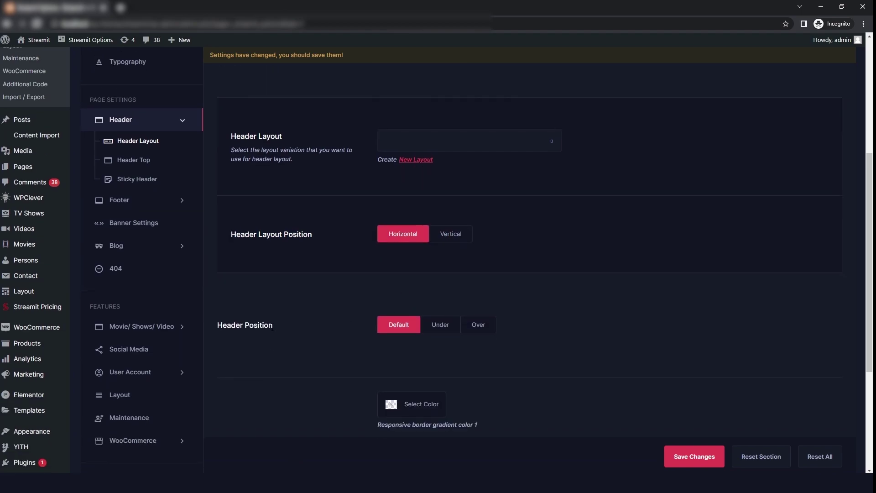
{"action": "triple_click", "coordinate": [259, 325]}
{"action": "scroll", "coordinate": [348, 342], "scroll_direction": "down", "scroll_amount": 4}
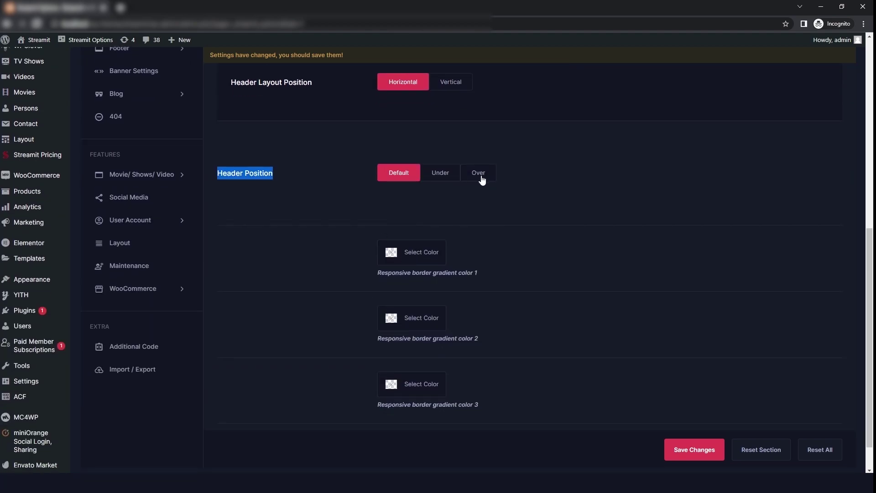
{"action": "scroll", "coordinate": [461, 221], "scroll_direction": "up", "scroll_amount": 4}
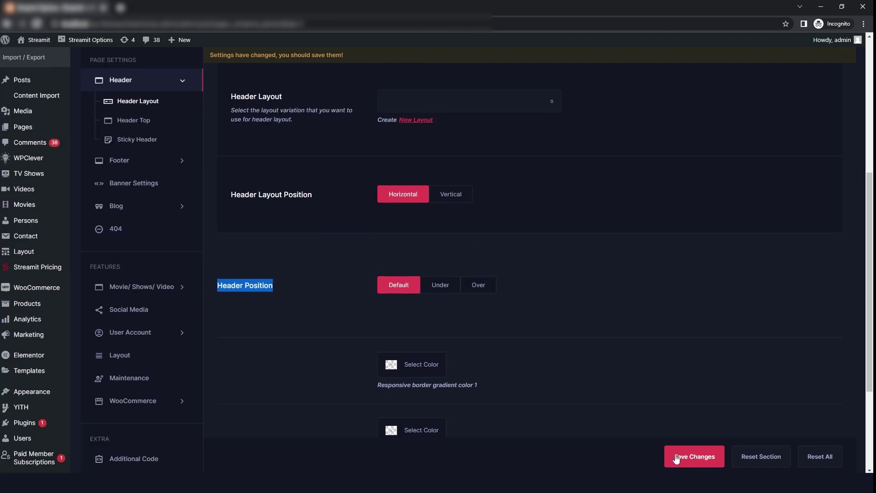
{"action": "scroll", "coordinate": [167, 205], "scroll_direction": "up", "scroll_amount": 4}
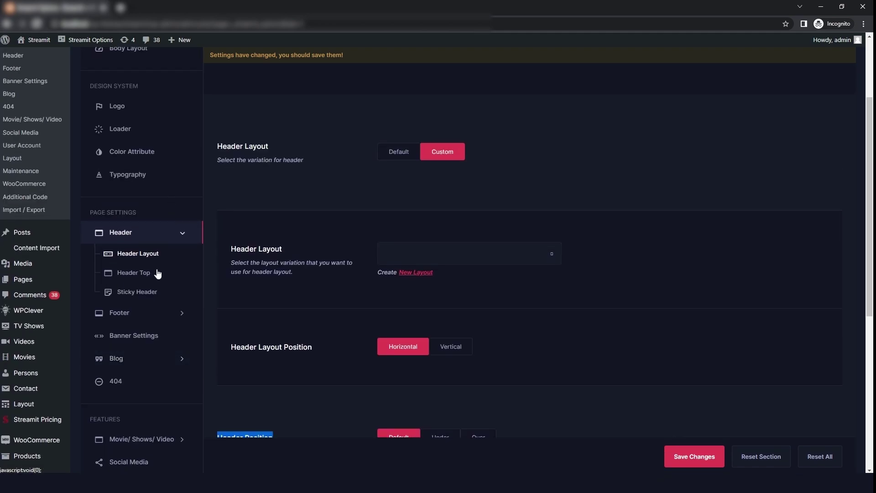
{"action": "left_click", "coordinate": [135, 274]}
{"action": "scroll", "coordinate": [248, 199], "scroll_direction": "up", "scroll_amount": 3}
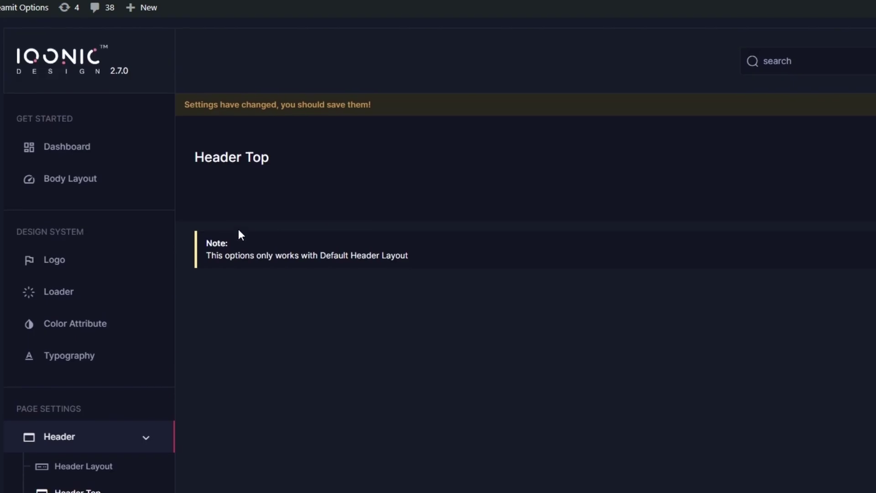
- Review the Header Top settings page and the Sticky Header settings page
{"action": "triple_click", "coordinate": [233, 159]}
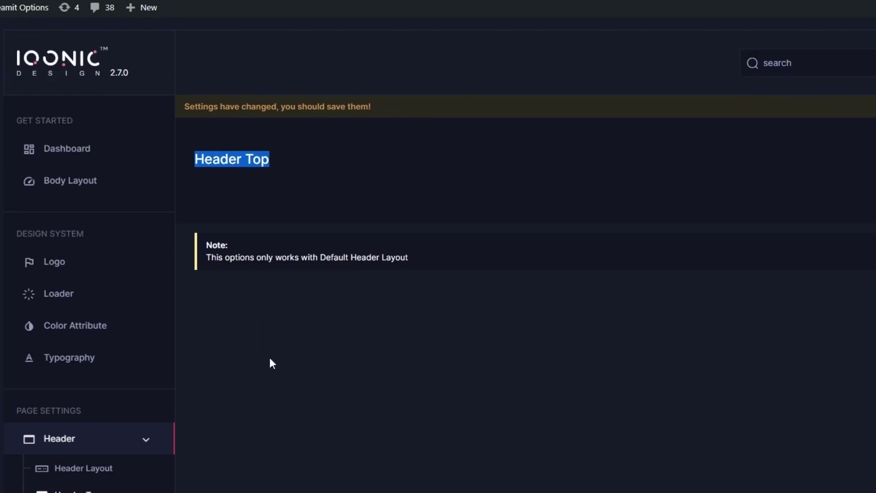
{"action": "scroll", "coordinate": [271, 360], "scroll_direction": "down", "scroll_amount": 2}
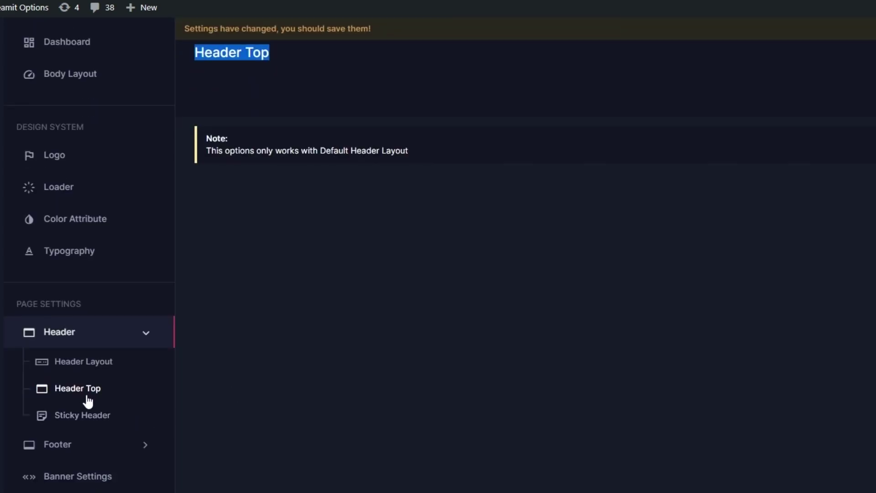
{"action": "left_click", "coordinate": [60, 416]}
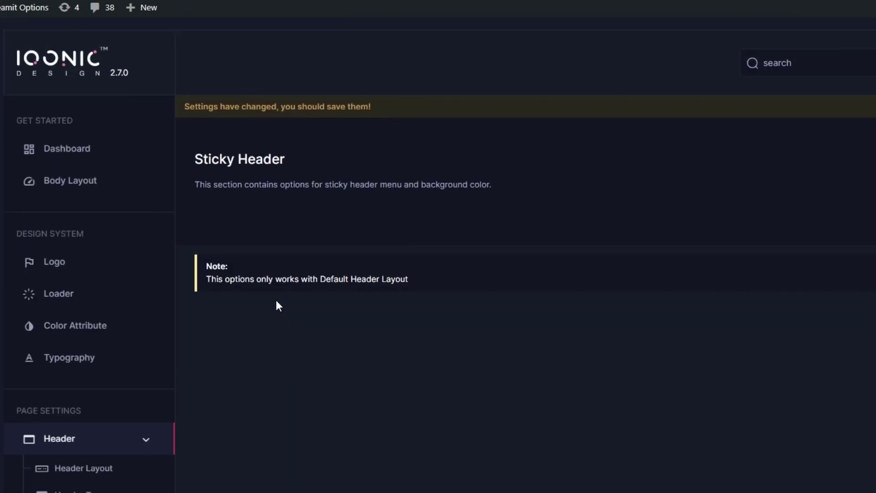
{"action": "scroll", "coordinate": [276, 301], "scroll_direction": "down", "scroll_amount": 5}
- Open the Footer Layout settings and look over the footer layout, background image and color options
{"action": "left_click", "coordinate": [73, 235]}
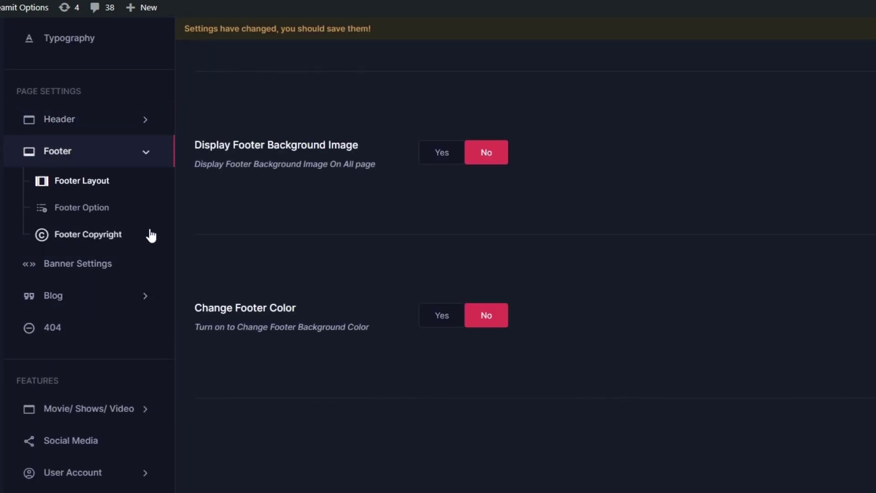
{"action": "scroll", "coordinate": [269, 224], "scroll_direction": "up", "scroll_amount": 5}
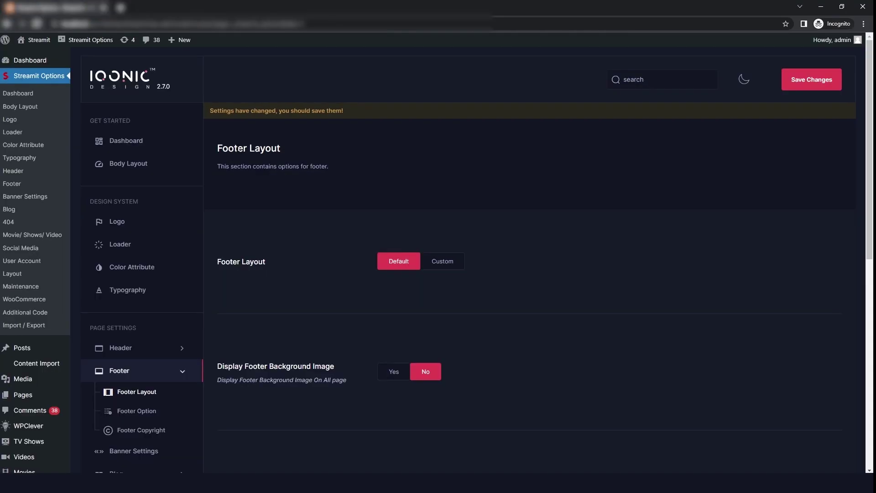
{"action": "triple_click", "coordinate": [239, 147]}
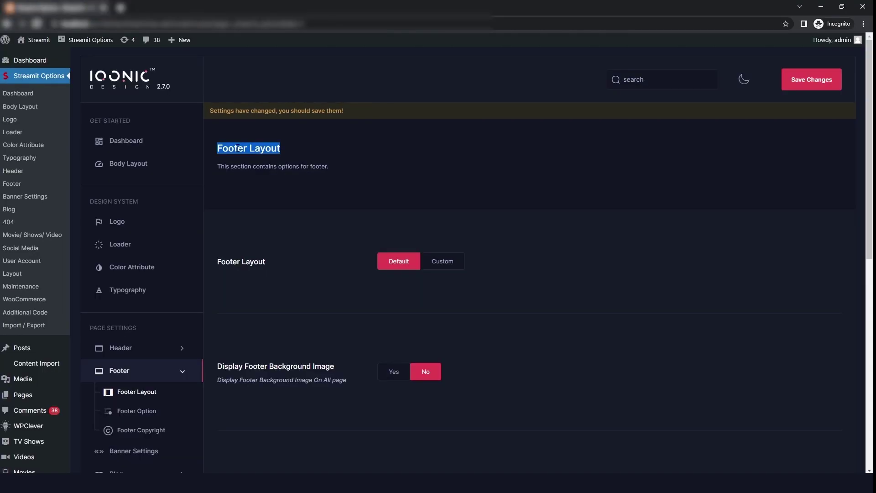
{"action": "scroll", "coordinate": [270, 333], "scroll_direction": "down", "scroll_amount": 2}
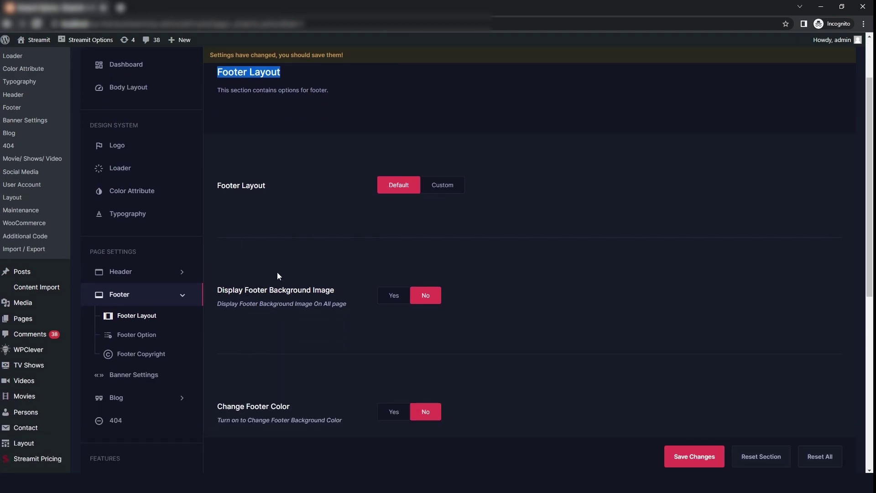
- Try enabling Display Footer Background Image and set it back to No
{"action": "triple_click", "coordinate": [276, 292]}
{"action": "left_click", "coordinate": [394, 297]}
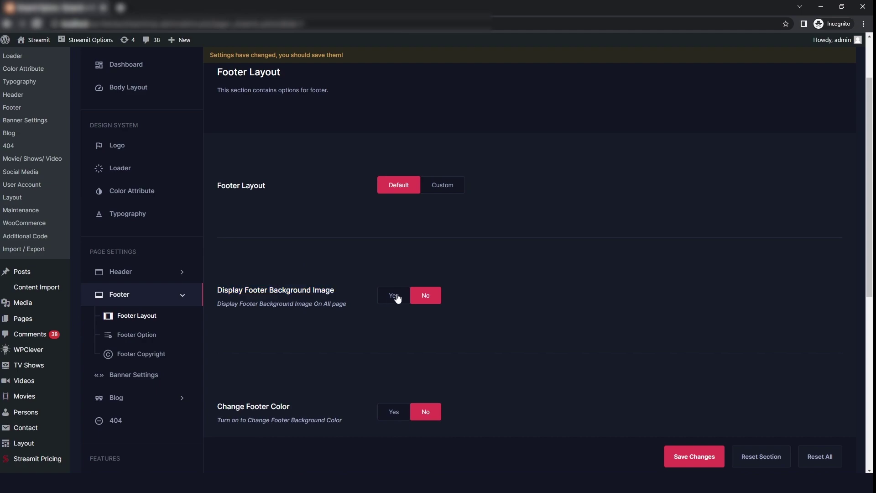
{"action": "scroll", "coordinate": [441, 323], "scroll_direction": "down", "scroll_amount": 2}
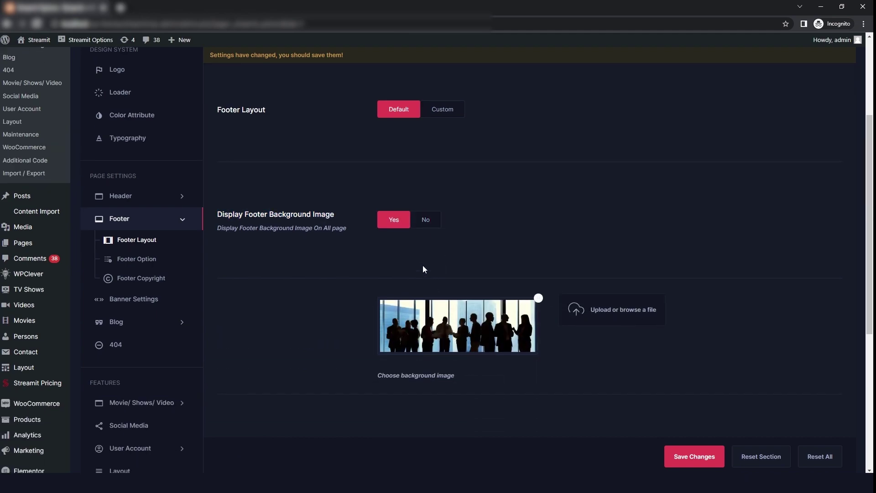
{"action": "left_click", "coordinate": [426, 220]}
{"action": "scroll", "coordinate": [300, 287], "scroll_direction": "down", "scroll_amount": 2}
- Set Change Footer Color to Yes
{"action": "triple_click", "coordinate": [284, 255]}
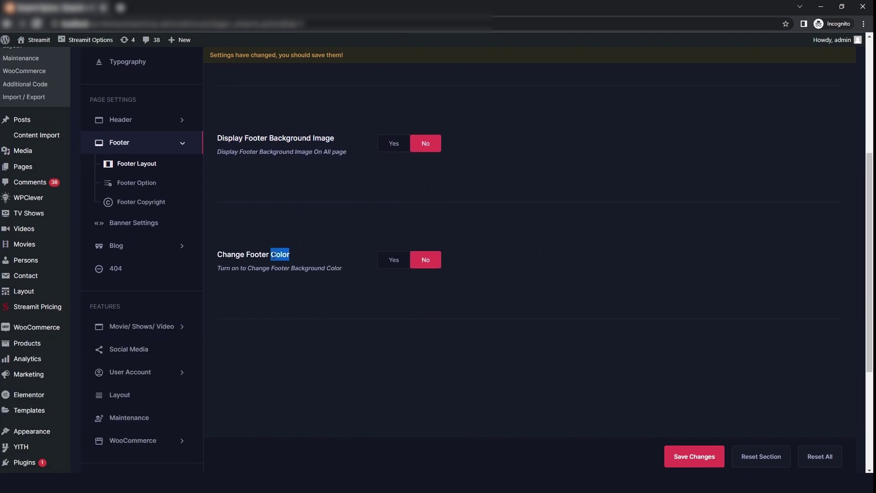
{"action": "left_click", "coordinate": [394, 260]}
{"action": "scroll", "coordinate": [402, 247], "scroll_direction": "down", "scroll_amount": 3}
- Try the Custom footer layout, browse its layout variations without choosing one, and return the footer layout to Default
{"action": "scroll", "coordinate": [432, 296], "scroll_direction": "up", "scroll_amount": 7}
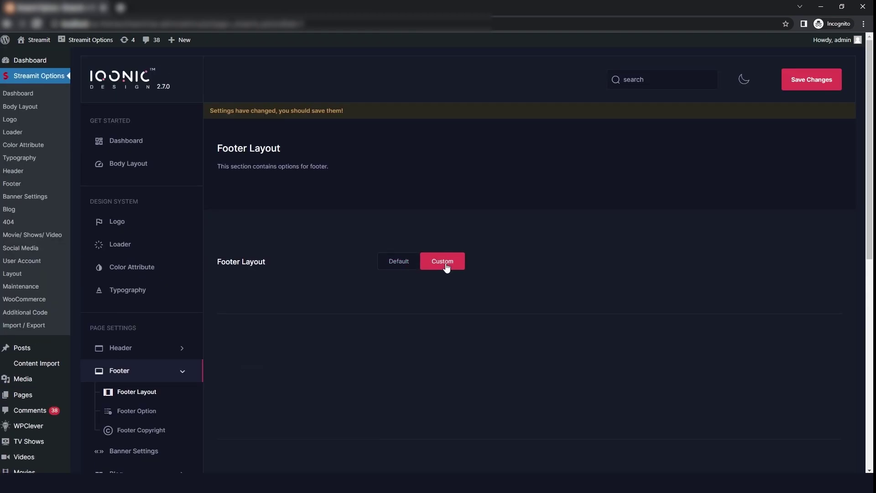
{"action": "scroll", "coordinate": [457, 303], "scroll_direction": "down", "scroll_amount": 2}
{"action": "left_click", "coordinate": [457, 302]}
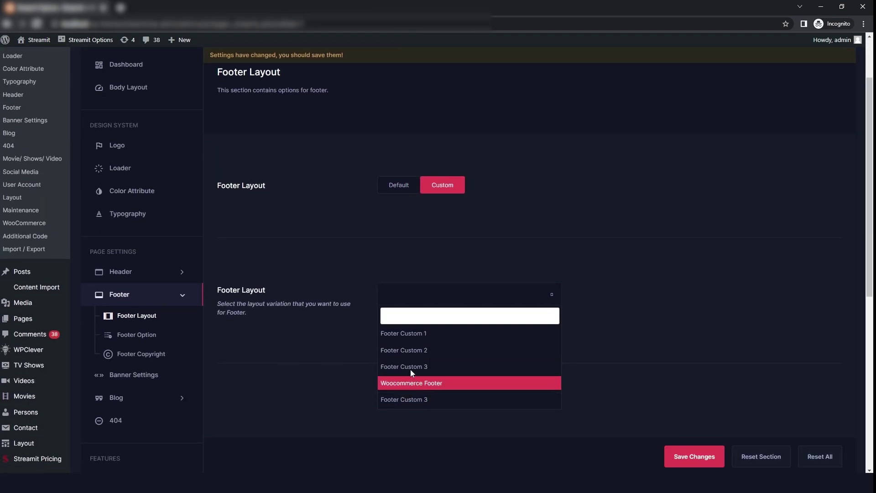
{"action": "left_click", "coordinate": [333, 346]}
{"action": "scroll", "coordinate": [337, 348], "scroll_direction": "down", "scroll_amount": 3}
{"action": "scroll", "coordinate": [338, 347], "scroll_direction": "up", "scroll_amount": 3}
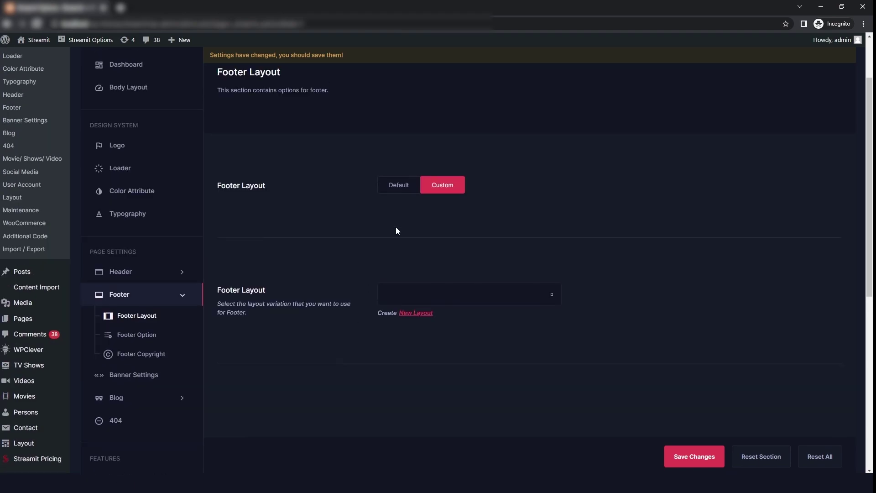
{"action": "left_click", "coordinate": [399, 192]}
- Open the Footer Option settings, try turning Display footer Top off and set it back to Yes
{"action": "left_click", "coordinate": [161, 263]}
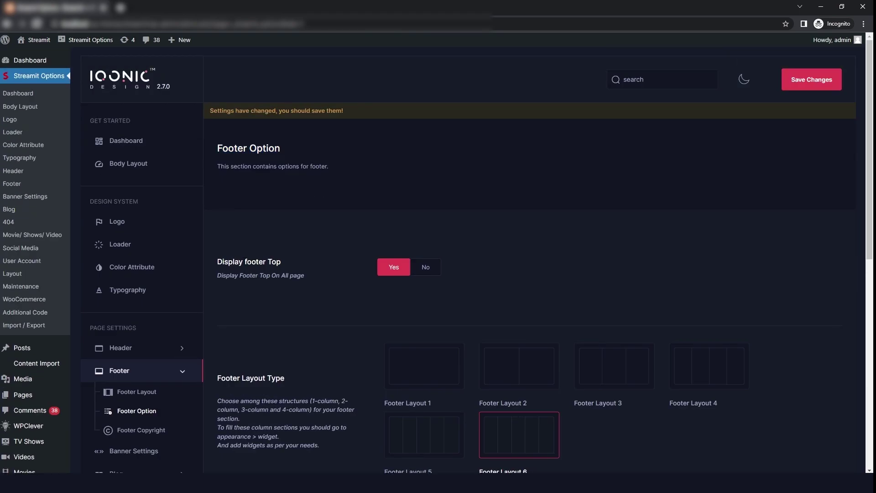
{"action": "triple_click", "coordinate": [245, 261]}
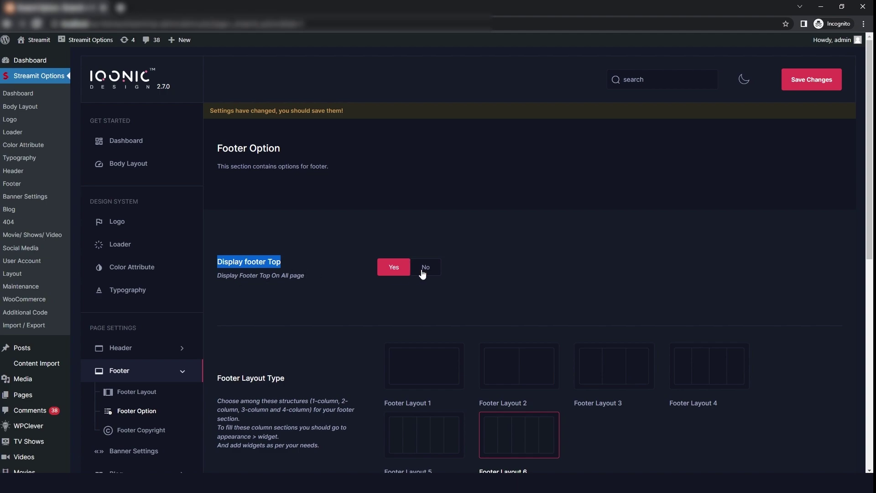
{"action": "left_click", "coordinate": [422, 271]}
{"action": "left_click", "coordinate": [397, 270]}
- Review the Footer Layout Type choices and the alignment settings for footer columns 1 to 5
{"action": "scroll", "coordinate": [334, 314], "scroll_direction": "down", "scroll_amount": 2}
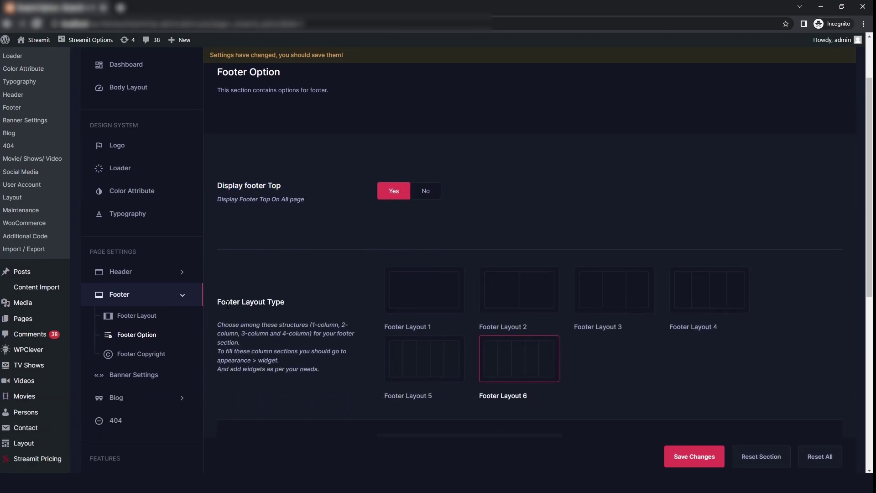
{"action": "left_click_drag", "start_coordinate": [228, 304], "coordinate": [330, 310]}
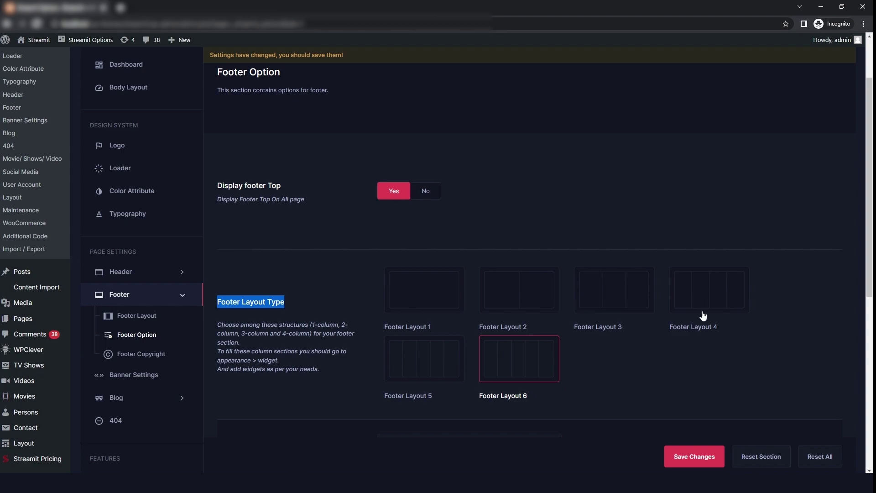
{"action": "scroll", "coordinate": [414, 368], "scroll_direction": "down", "scroll_amount": 5}
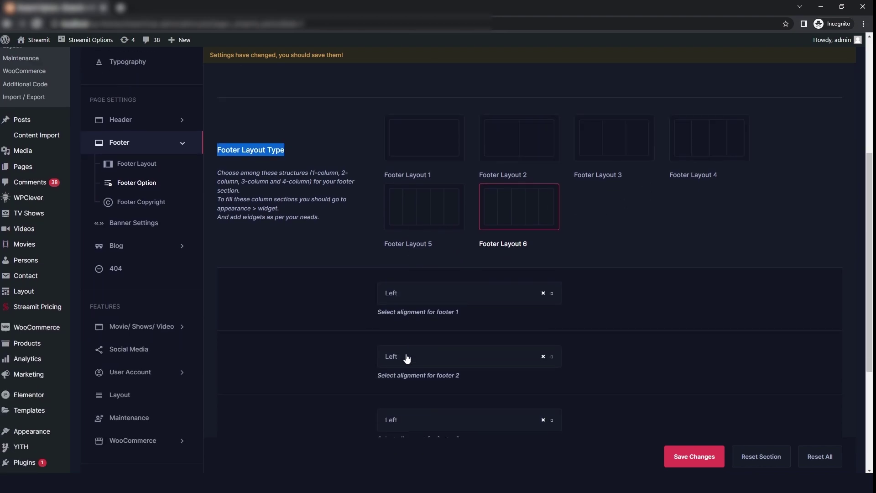
{"action": "scroll", "coordinate": [413, 320], "scroll_direction": "down", "scroll_amount": 3}
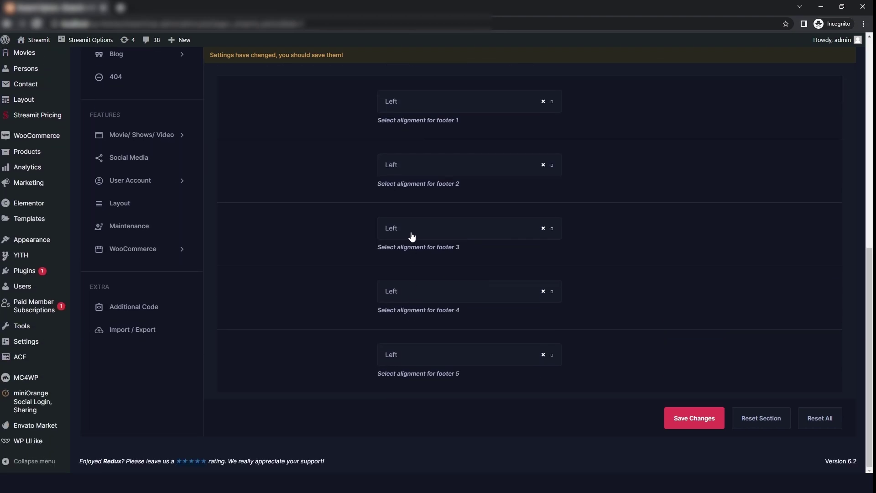
{"action": "scroll", "coordinate": [526, 365], "scroll_direction": "up", "scroll_amount": 5}
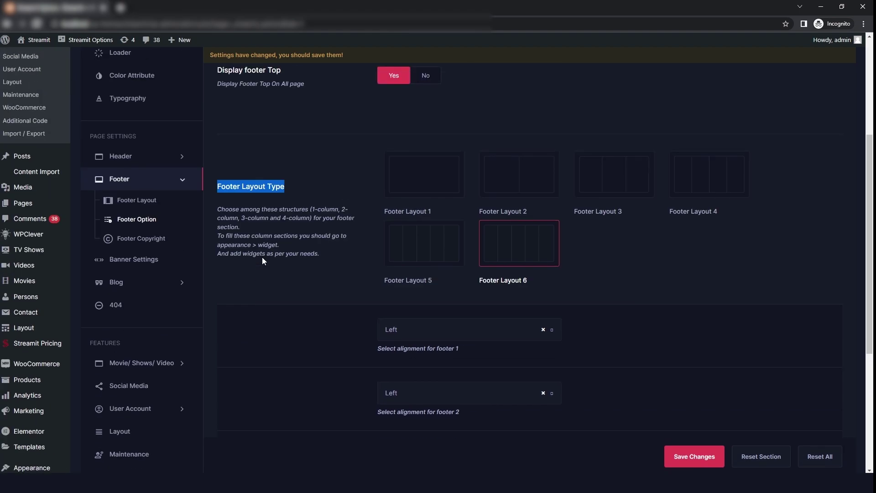
- Open the Footer Copyright settings and set Display Copyrights to Yes
{"action": "left_click", "coordinate": [154, 242]}
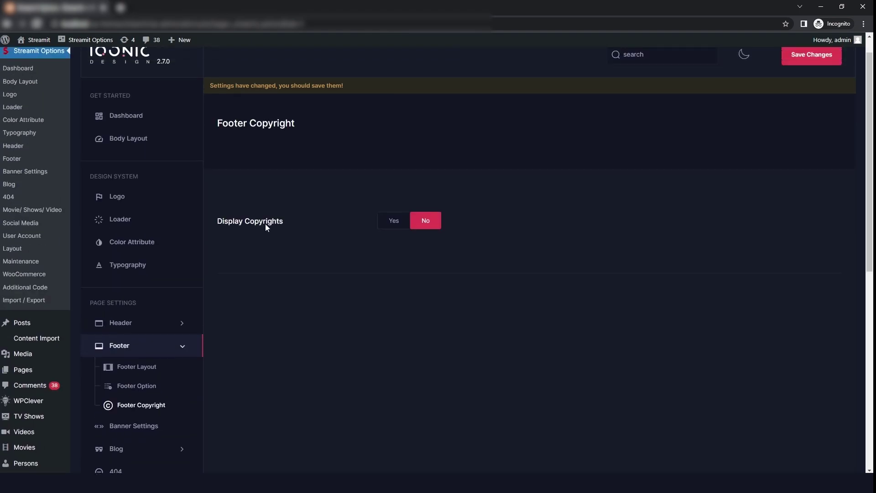
{"action": "triple_click", "coordinate": [260, 150]}
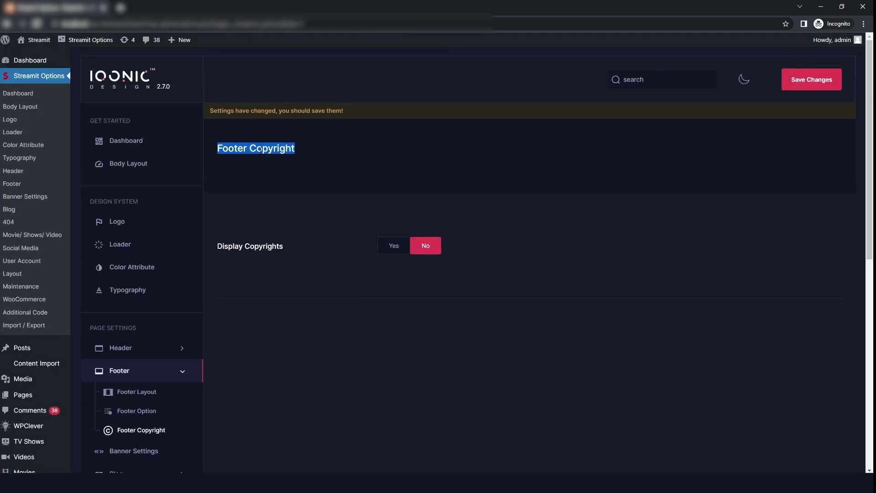
{"action": "triple_click", "coordinate": [298, 259]}
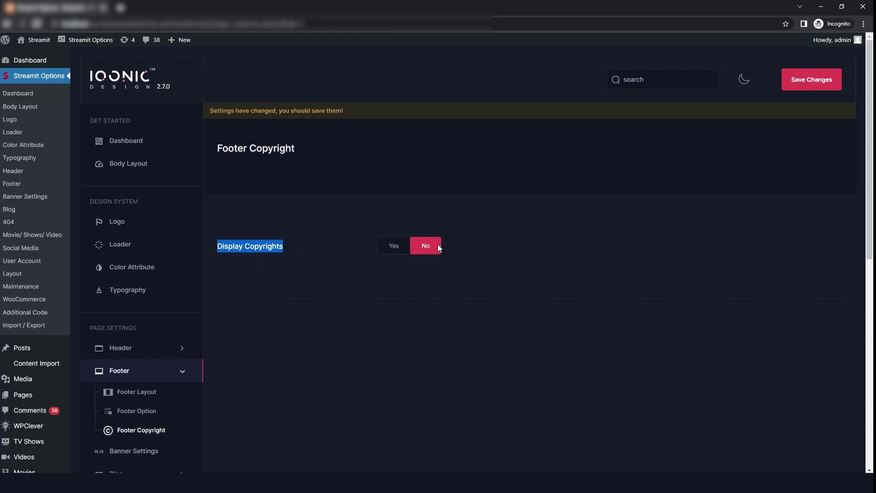
{"action": "left_click", "coordinate": [394, 249]}
- Choose Center as the copyrights alignment
{"action": "scroll", "coordinate": [383, 274], "scroll_direction": "down", "scroll_amount": 2}
{"action": "left_click", "coordinate": [385, 280]}
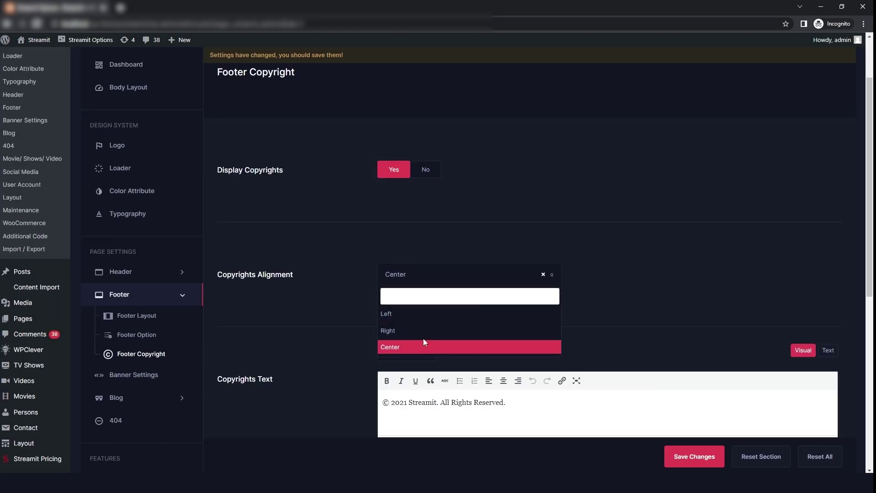
{"action": "left_click", "coordinate": [423, 346]}
- Change the year in the copyrights text to 2023
{"action": "scroll", "coordinate": [423, 342], "scroll_direction": "down", "scroll_amount": 2}
{"action": "triple_click", "coordinate": [393, 320]}
{"action": "left_click", "coordinate": [406, 327]}
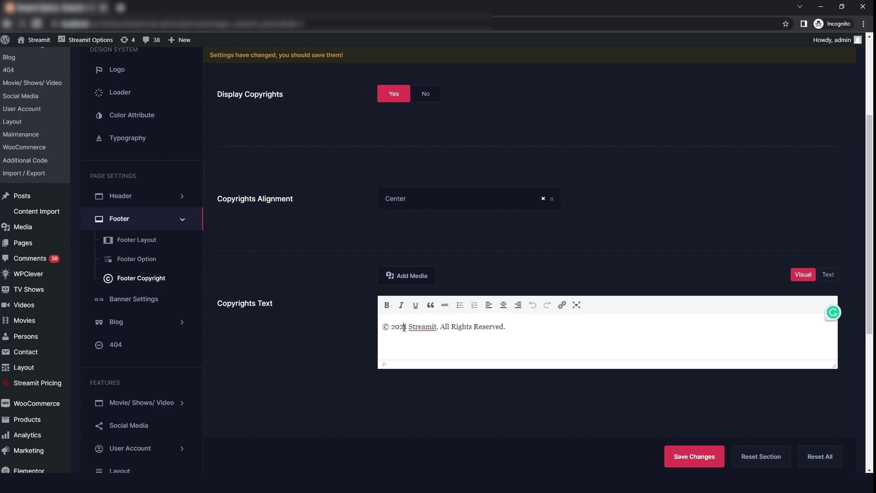
{"action": "key", "text": "BackSpace"}
{"action": "type", "text": "3"}
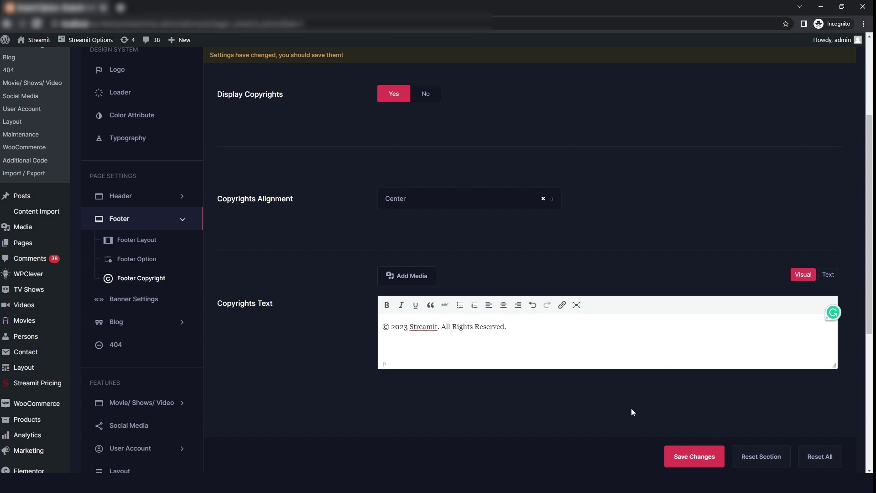
{"action": "scroll", "coordinate": [632, 412], "scroll_direction": "down", "scroll_amount": 2}
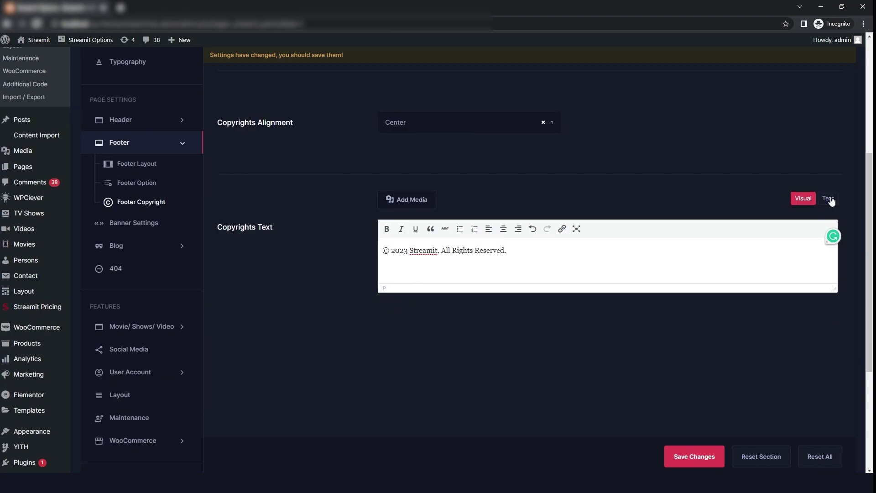
- Open the Banner Settings and review the default banner image and banner style options
{"action": "left_click", "coordinate": [137, 227]}
{"action": "scroll", "coordinate": [356, 271], "scroll_direction": "up", "scroll_amount": 5}
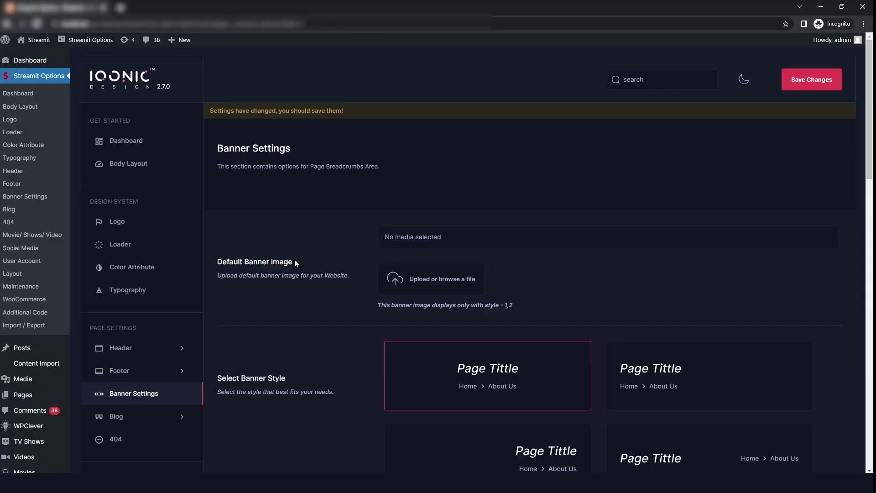
{"action": "triple_click", "coordinate": [254, 148]}
{"action": "double_click", "coordinate": [231, 262]}
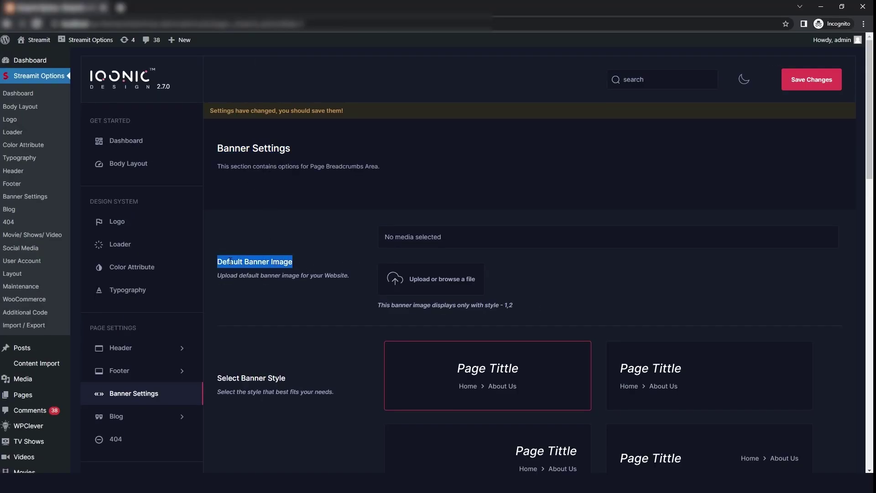
{"action": "scroll", "coordinate": [305, 345], "scroll_direction": "down", "scroll_amount": 2}
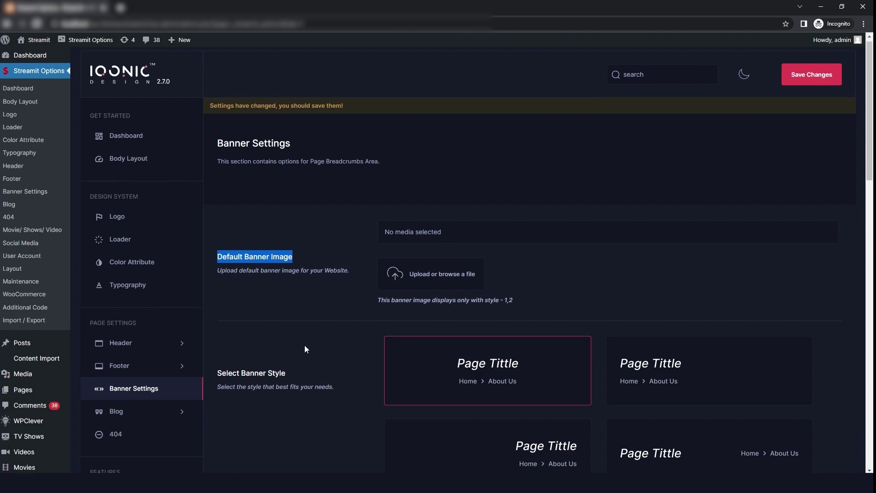
{"action": "triple_click", "coordinate": [257, 302]}
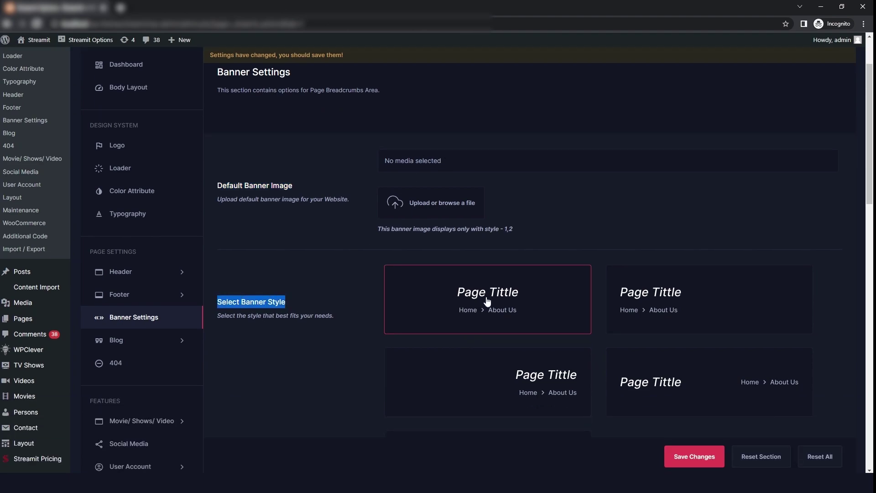
{"action": "scroll", "coordinate": [584, 390], "scroll_direction": "down", "scroll_amount": 3}
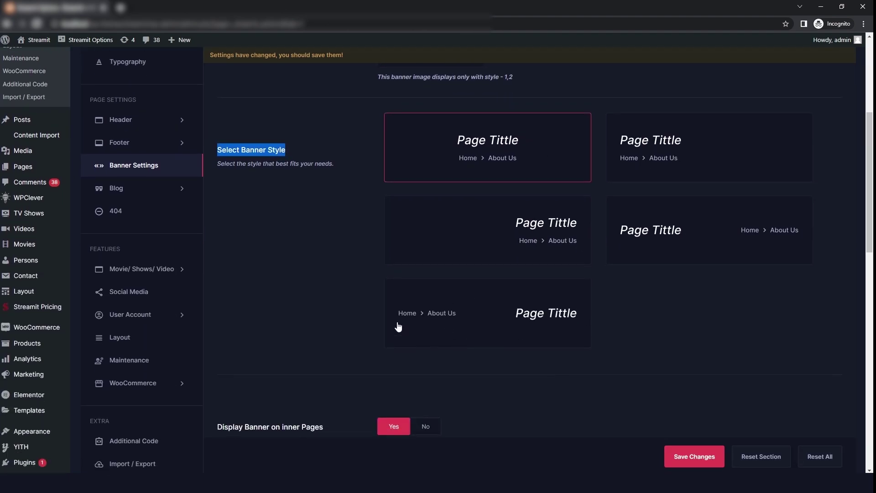
- Try turning off Display Banner on inner Pages and set it back to Yes
{"action": "scroll", "coordinate": [288, 294], "scroll_direction": "down", "scroll_amount": 3}
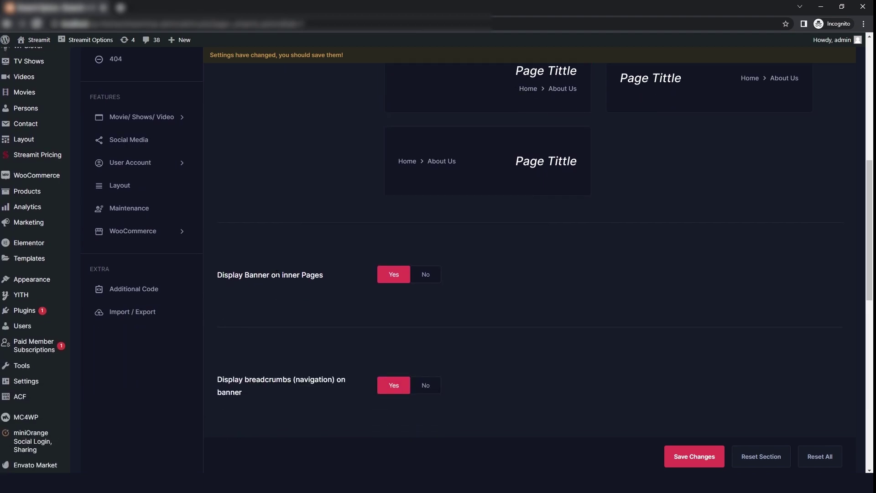
{"action": "triple_click", "coordinate": [277, 274]}
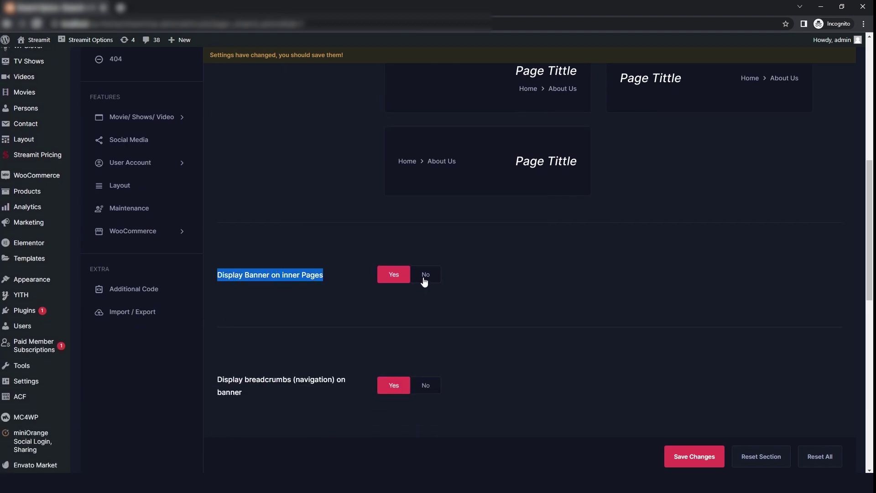
{"action": "left_click", "coordinate": [424, 276]}
{"action": "left_click", "coordinate": [401, 280]}
{"action": "scroll", "coordinate": [356, 310], "scroll_direction": "down", "scroll_amount": 2}
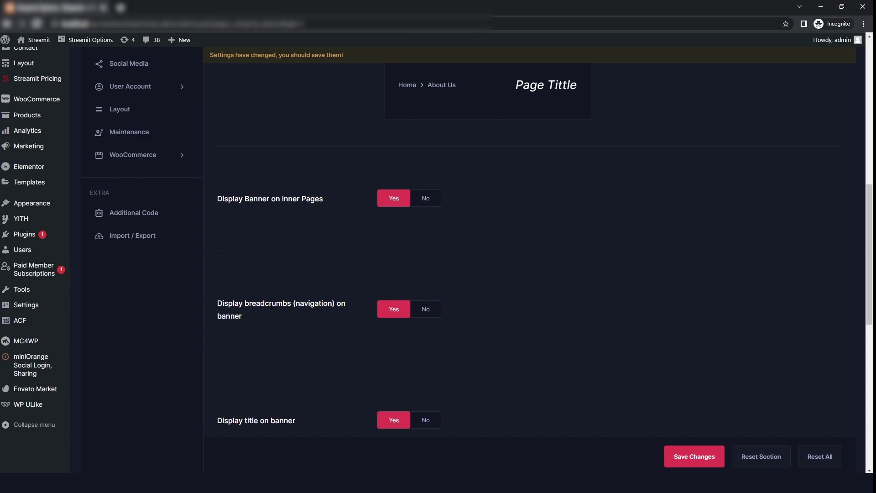
- Try turning off Display breadcrumbs (navigation) on banner and set it back to Yes
{"action": "triple_click", "coordinate": [271, 303]}
{"action": "left_click", "coordinate": [425, 313]}
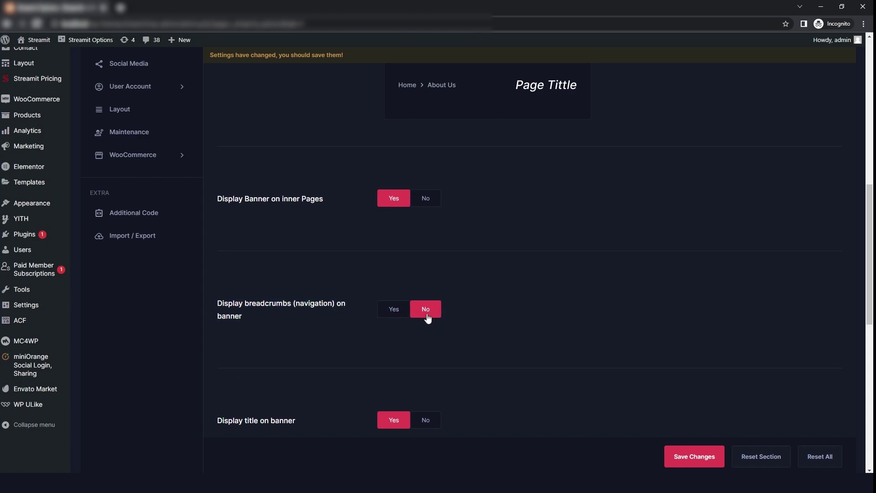
{"action": "left_click", "coordinate": [394, 315]}
- Try turning off Display title on banner, set it back to Yes, and keep h2 as the title tag
{"action": "scroll", "coordinate": [366, 319], "scroll_direction": "down", "scroll_amount": 2}
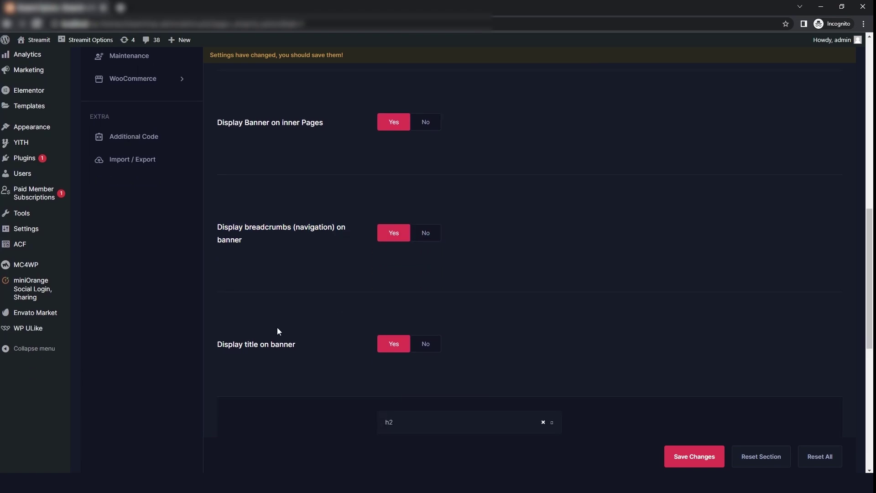
{"action": "triple_click", "coordinate": [264, 345]}
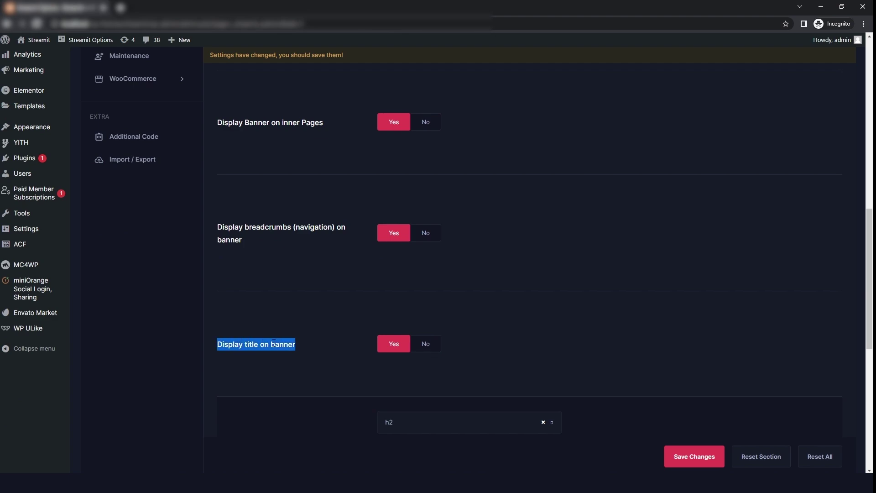
{"action": "scroll", "coordinate": [438, 204], "scroll_direction": "down", "scroll_amount": 4}
{"action": "left_click", "coordinate": [425, 194]}
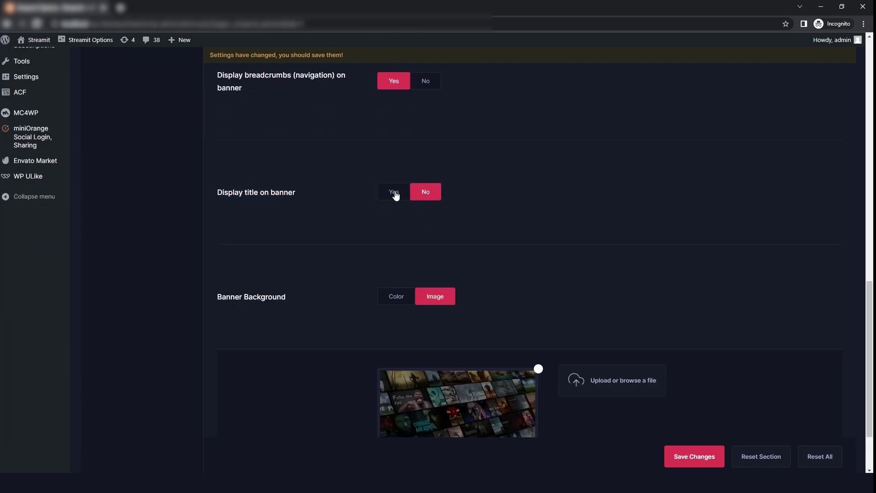
{"action": "left_click", "coordinate": [394, 194]}
{"action": "left_click", "coordinate": [418, 273]}
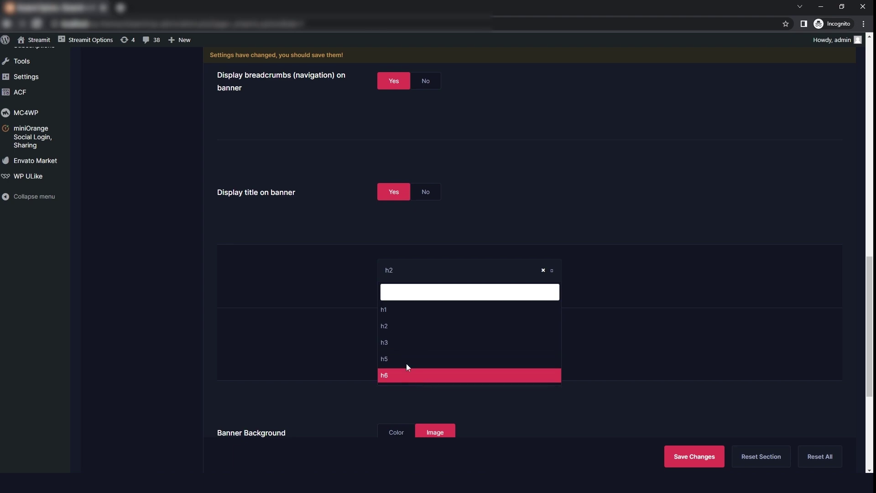
{"action": "left_click", "coordinate": [402, 309]}
- Try Color as the Banner Background and set it back to Image
{"action": "scroll", "coordinate": [396, 342], "scroll_direction": "down", "scroll_amount": 3}
{"action": "triple_click", "coordinate": [264, 281]}
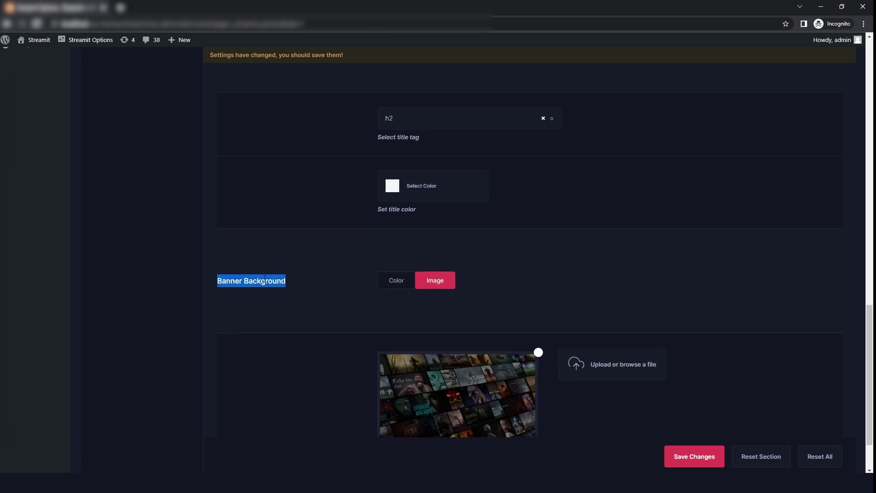
{"action": "scroll", "coordinate": [435, 306], "scroll_direction": "down", "scroll_amount": 2}
{"action": "left_click", "coordinate": [393, 212]}
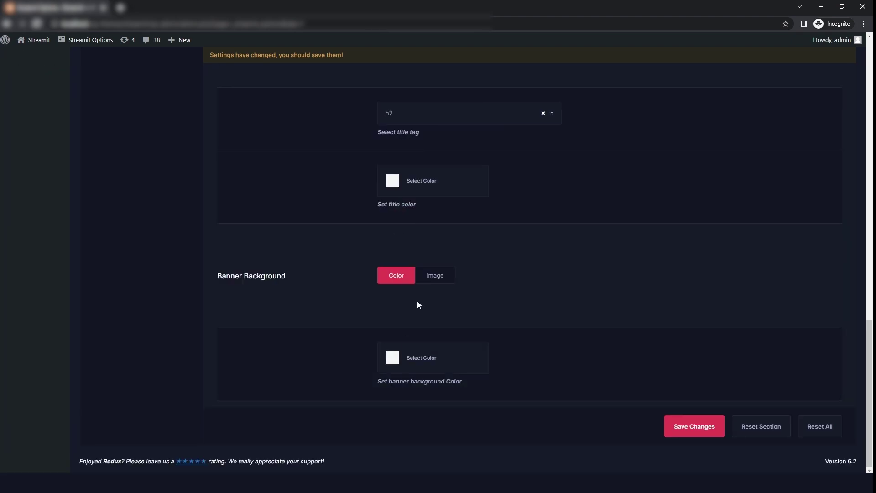
{"action": "left_click", "coordinate": [435, 276]}
{"action": "scroll", "coordinate": [639, 388], "scroll_direction": "down", "scroll_amount": 2}
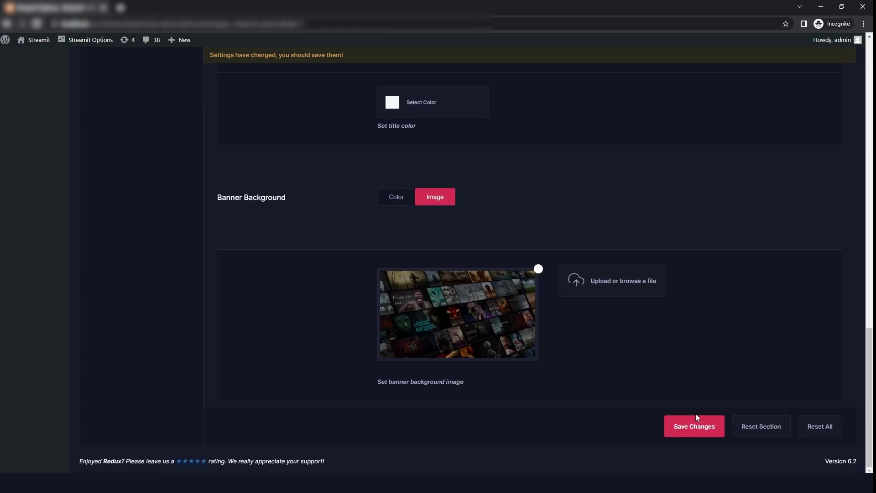
- Open the General Blogs settings and review the default banner image and the blog page layout choices
{"action": "scroll", "coordinate": [289, 263], "scroll_direction": "up", "scroll_amount": 15}
{"action": "left_click", "coordinate": [127, 84]}
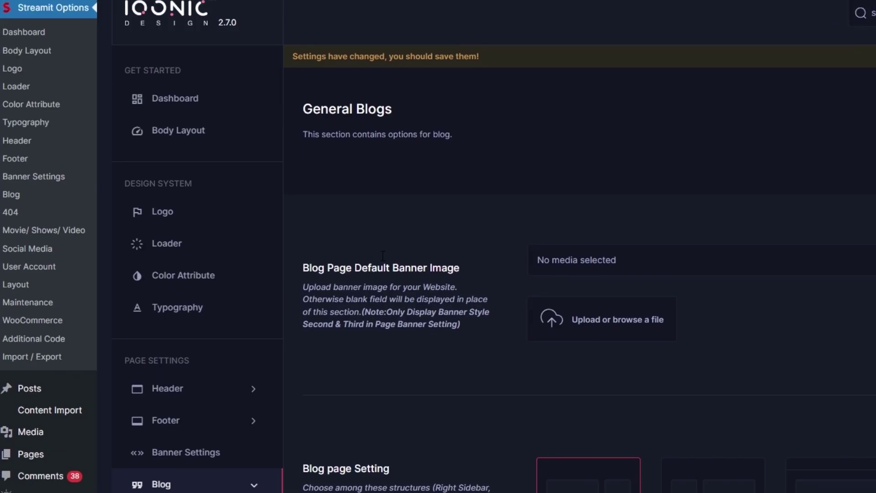
{"action": "triple_click", "coordinate": [347, 109]}
{"action": "triple_click", "coordinate": [348, 267]}
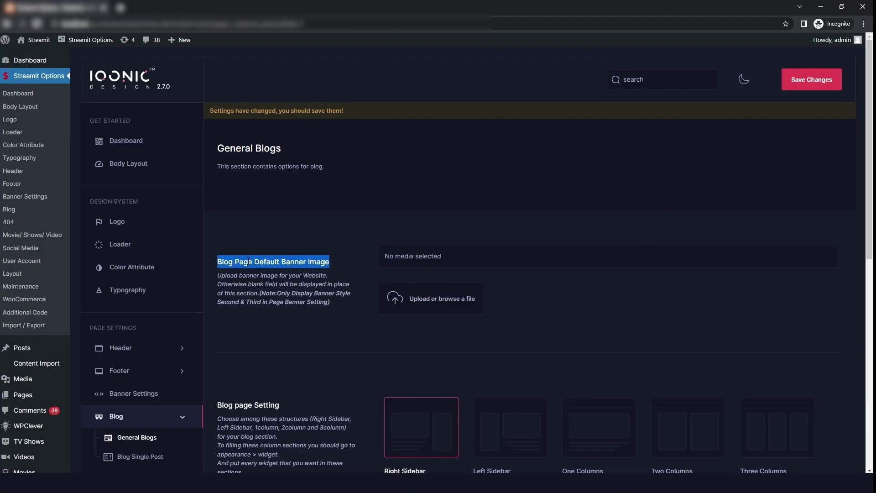
{"action": "scroll", "coordinate": [429, 298], "scroll_direction": "down", "scroll_amount": 3}
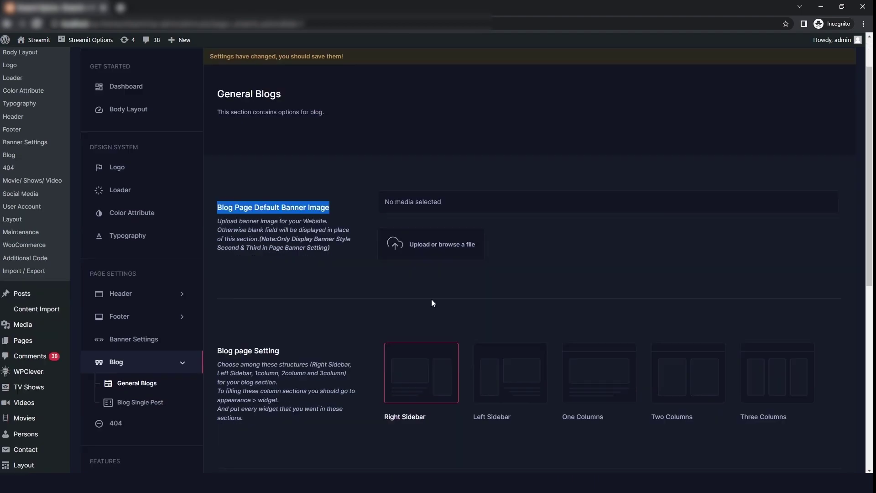
{"action": "triple_click", "coordinate": [247, 254]}
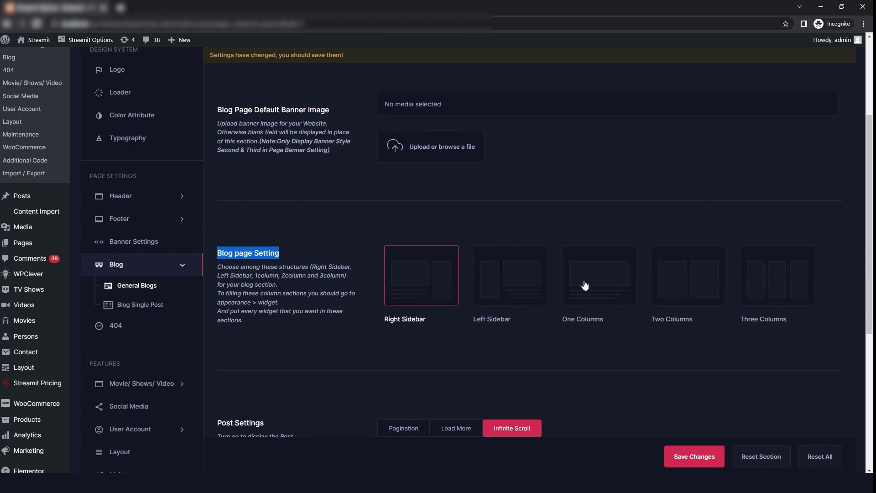
- Try Load More and Pagination in the blog's Post Settings and return to Infinite Scroll
{"action": "scroll", "coordinate": [333, 353], "scroll_direction": "down", "scroll_amount": 3}
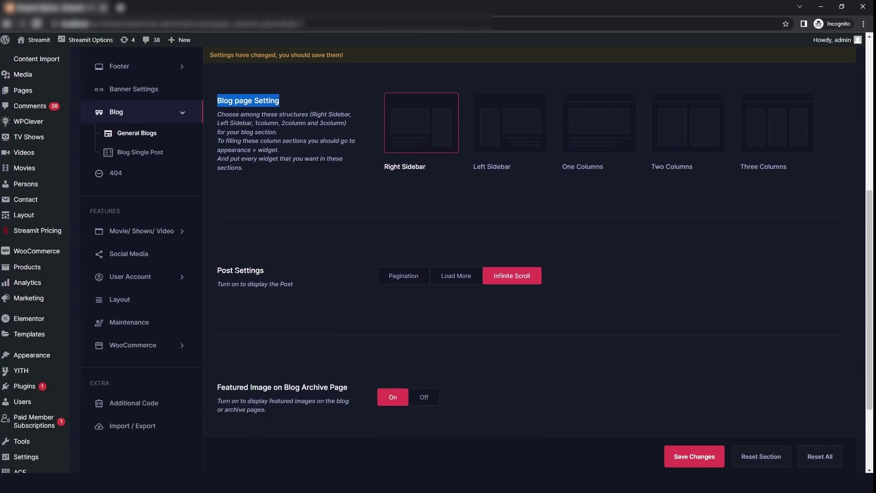
{"action": "triple_click", "coordinate": [236, 271]}
{"action": "left_click", "coordinate": [468, 278]}
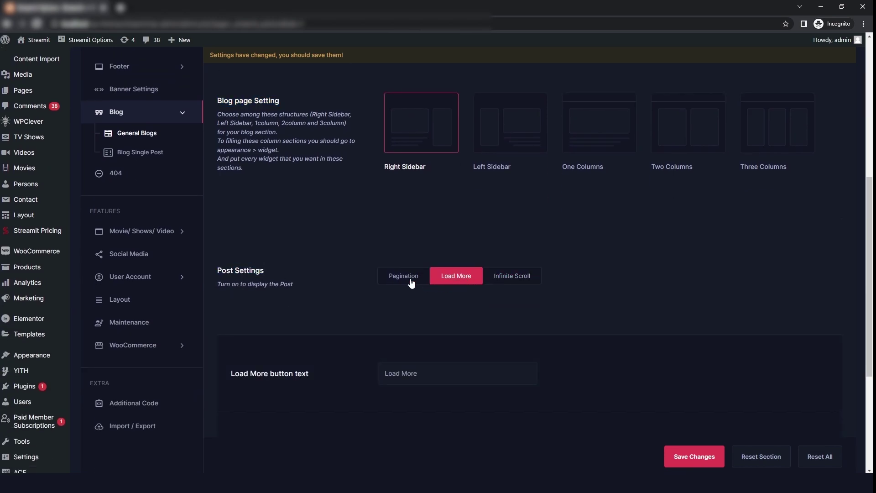
{"action": "left_click", "coordinate": [412, 281]}
{"action": "left_click", "coordinate": [511, 276]}
- Try turning off Featured Image on Blog Archive Page and set it back to On
{"action": "scroll", "coordinate": [246, 314], "scroll_direction": "down", "scroll_amount": 2}
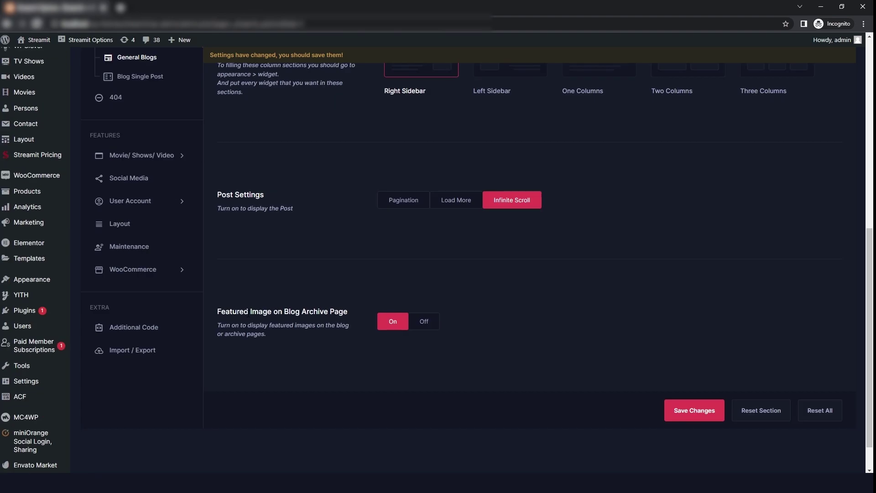
{"action": "triple_click", "coordinate": [258, 311]}
{"action": "left_click", "coordinate": [427, 324]}
{"action": "left_click", "coordinate": [392, 322]}
{"action": "scroll", "coordinate": [475, 369], "scroll_direction": "down", "scroll_amount": 1}
- Open the Blog Single Post settings and review the single page layout choices
{"action": "scroll", "coordinate": [475, 369], "scroll_direction": "up", "scroll_amount": 7}
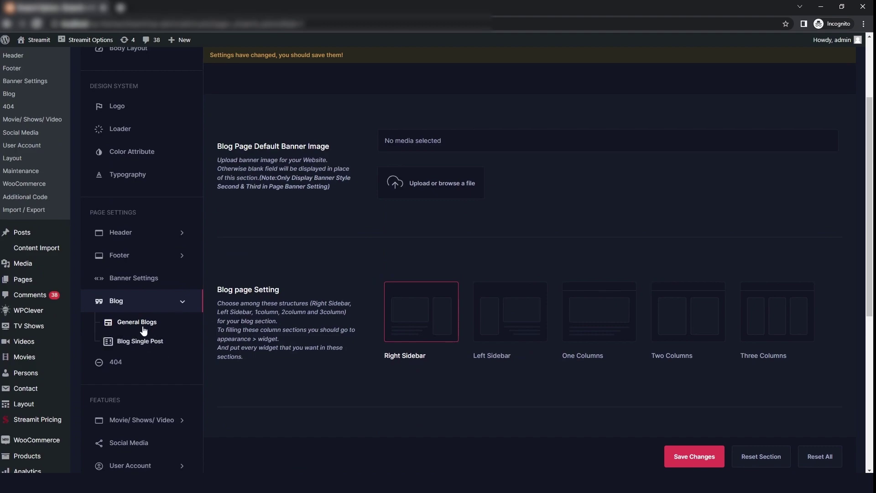
{"action": "left_click", "coordinate": [145, 343]}
{"action": "scroll", "coordinate": [352, 268], "scroll_direction": "up", "scroll_amount": 2}
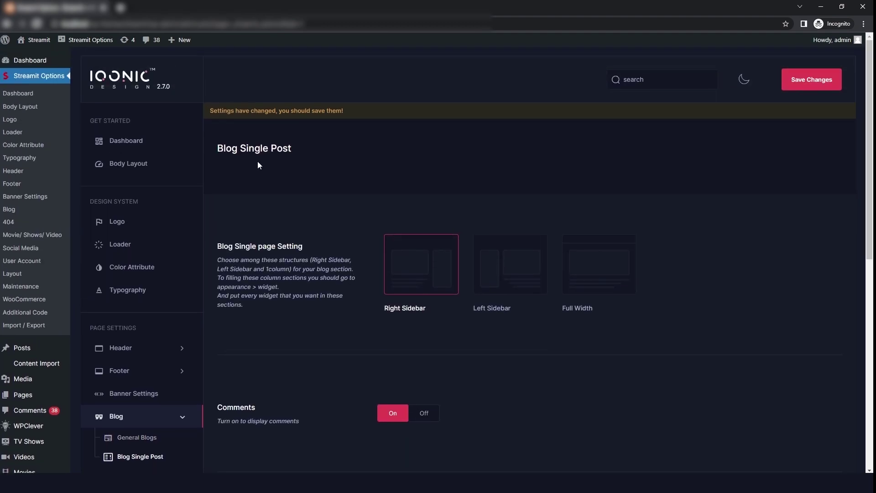
{"action": "triple_click", "coordinate": [254, 148]}
{"action": "triple_click", "coordinate": [258, 247]}
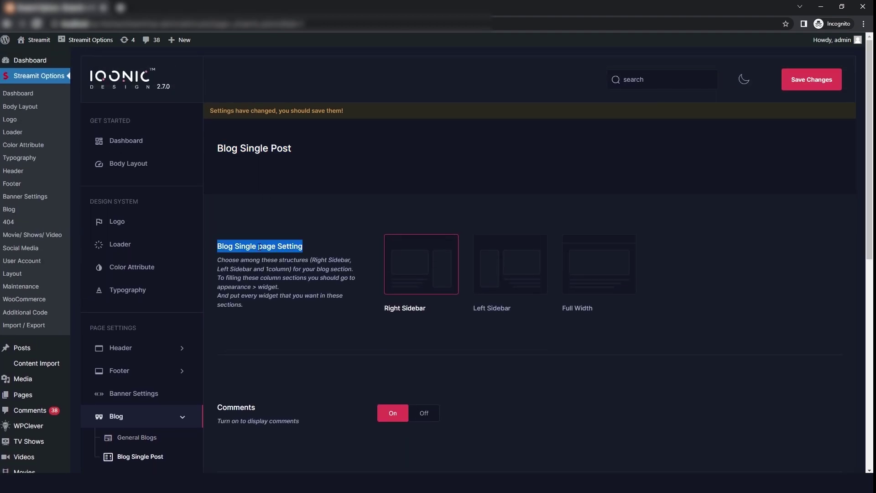
- Try turning off Comments for single blog posts and set it back to On
{"action": "scroll", "coordinate": [503, 344], "scroll_direction": "down", "scroll_amount": 2}
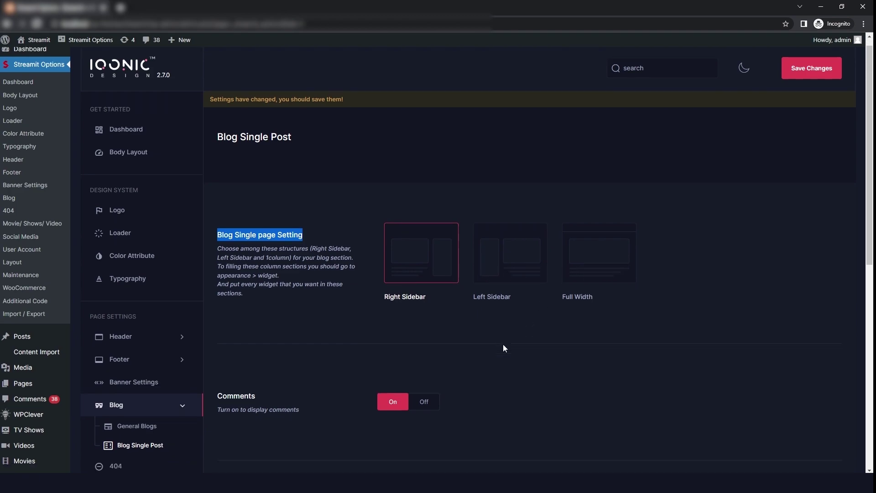
{"action": "triple_click", "coordinate": [245, 330]}
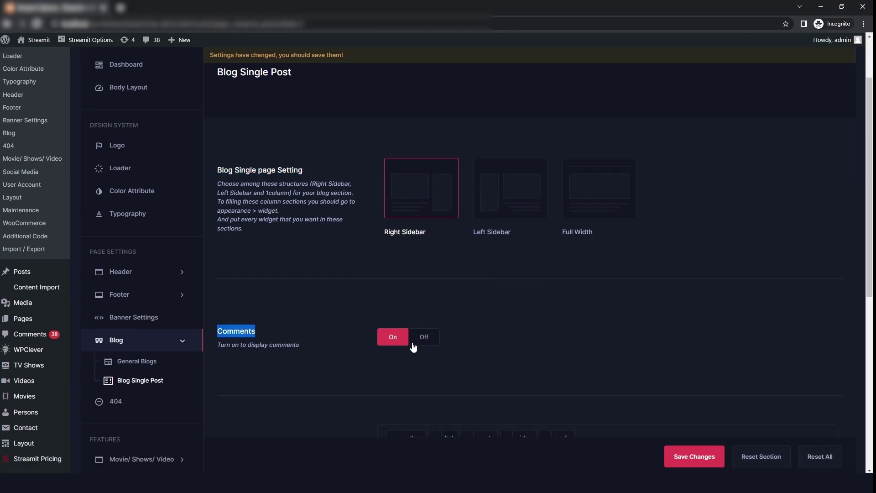
{"action": "left_click", "coordinate": [424, 338]}
{"action": "left_click", "coordinate": [392, 337]}
- Review which post types are selected to hide featured images on single blog posts
{"action": "scroll", "coordinate": [467, 338], "scroll_direction": "down", "scroll_amount": 1}
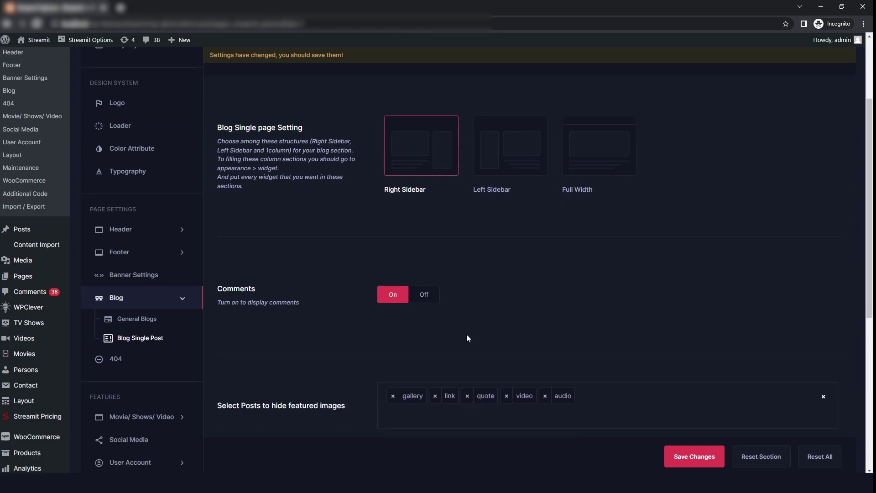
{"action": "scroll", "coordinate": [466, 338], "scroll_direction": "down", "scroll_amount": 2}
{"action": "triple_click", "coordinate": [273, 297]}
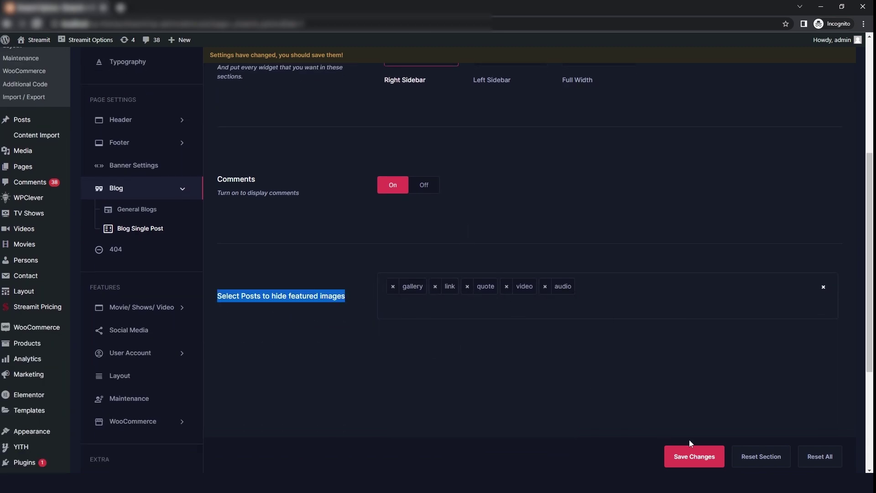
{"action": "left_click", "coordinate": [476, 349]}
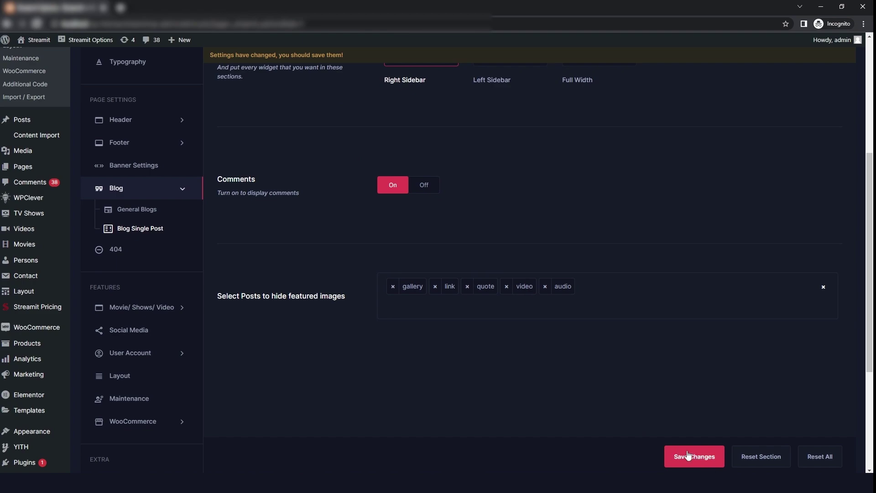
- Open the 404 settings and review the Page Layout option
{"action": "left_click", "coordinate": [135, 252]}
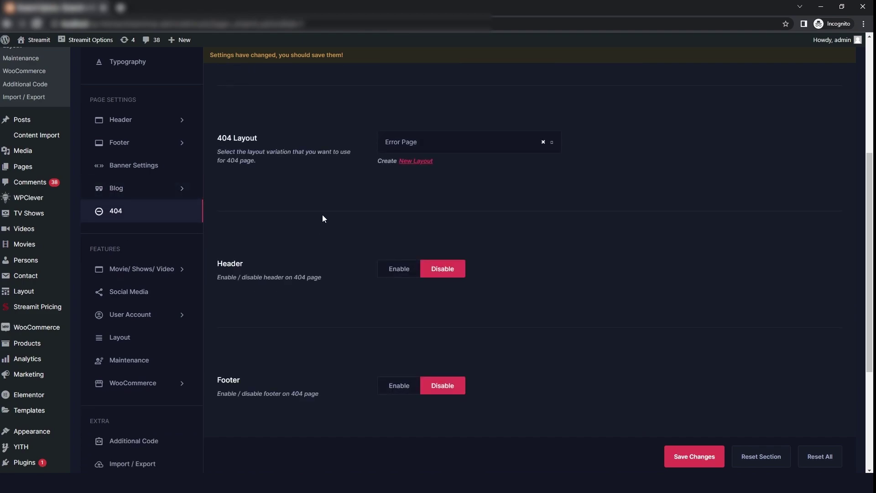
{"action": "scroll", "coordinate": [323, 215], "scroll_direction": "up", "scroll_amount": 5}
{"action": "double_click", "coordinate": [228, 148]}
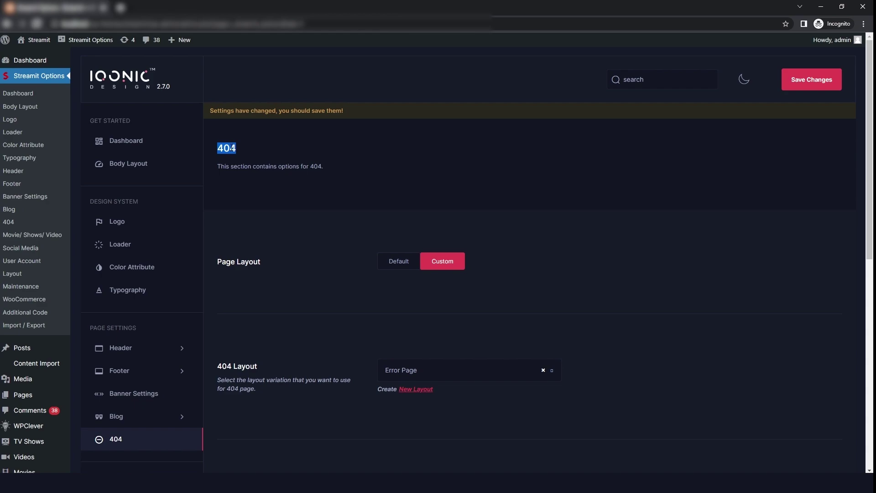
{"action": "triple_click", "coordinate": [242, 262]}
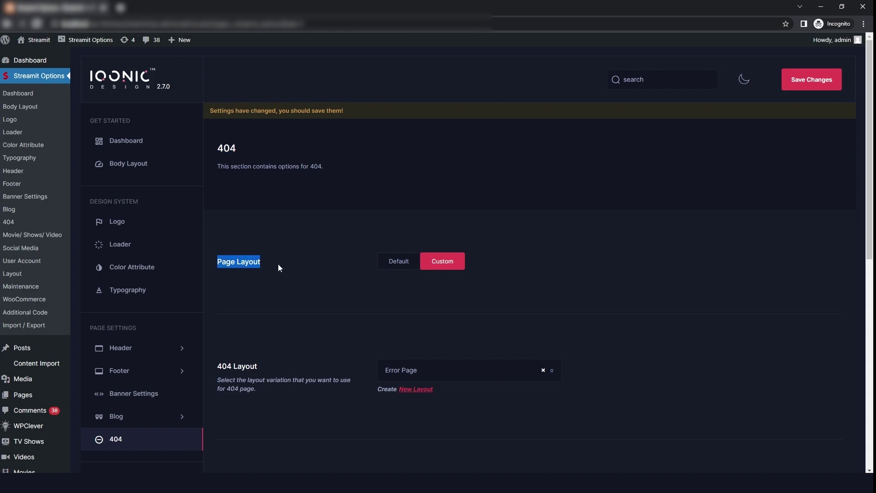
- Switch the 404 Page Layout to Default and examine its default banner image setting
{"action": "left_click", "coordinate": [415, 266]}
{"action": "scroll", "coordinate": [445, 315], "scroll_direction": "down", "scroll_amount": 1}
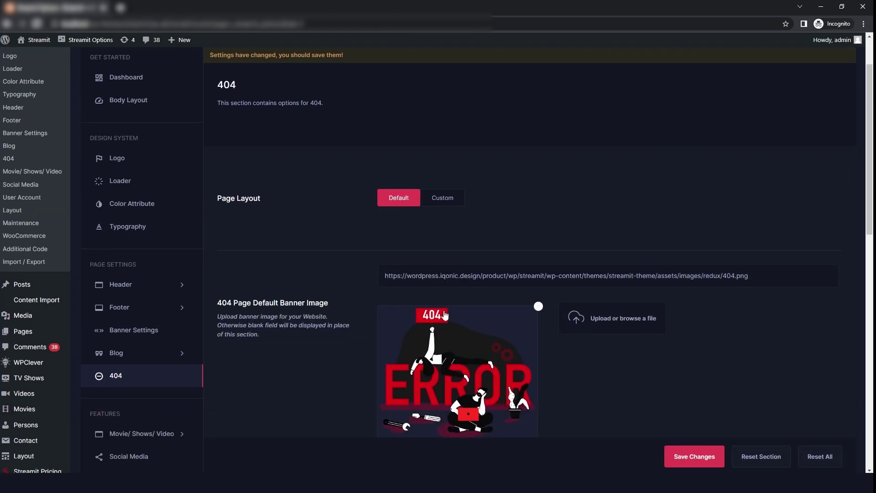
{"action": "scroll", "coordinate": [445, 315], "scroll_direction": "down", "scroll_amount": 2}
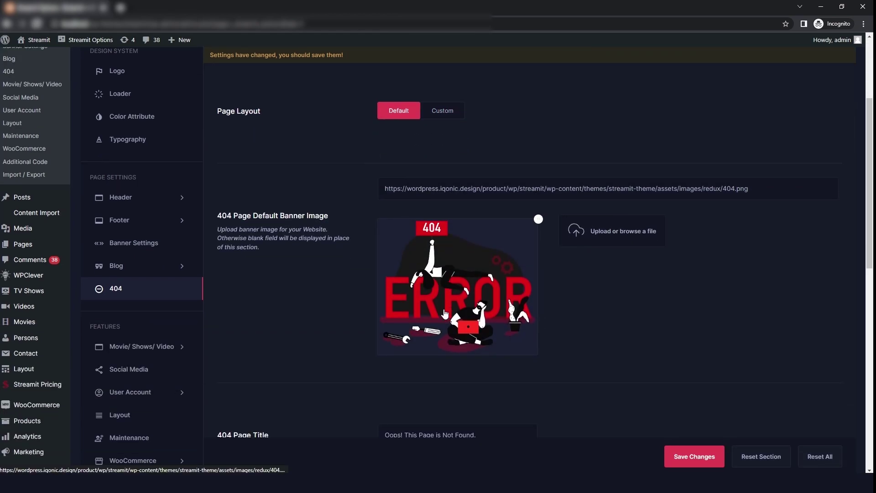
{"action": "triple_click", "coordinate": [267, 214]}
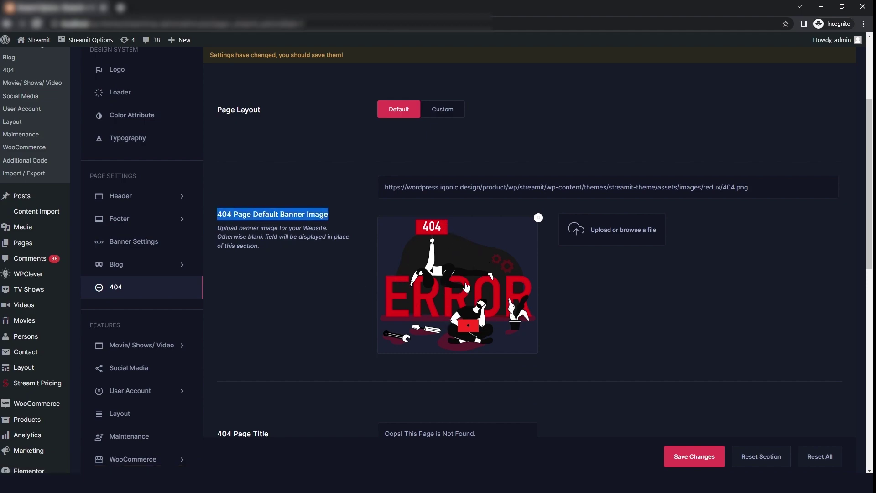
{"action": "left_click", "coordinate": [593, 308]}
{"action": "scroll", "coordinate": [603, 237], "scroll_direction": "down", "scroll_amount": 1}
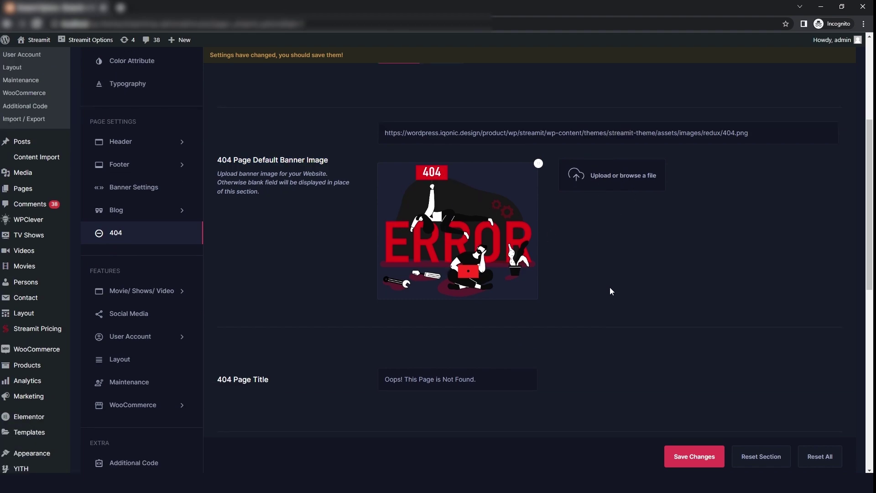
- Examine the title, description and button text fields of the default 404 page
{"action": "scroll", "coordinate": [612, 291], "scroll_direction": "down", "scroll_amount": 1}
{"action": "triple_click", "coordinate": [241, 359]}
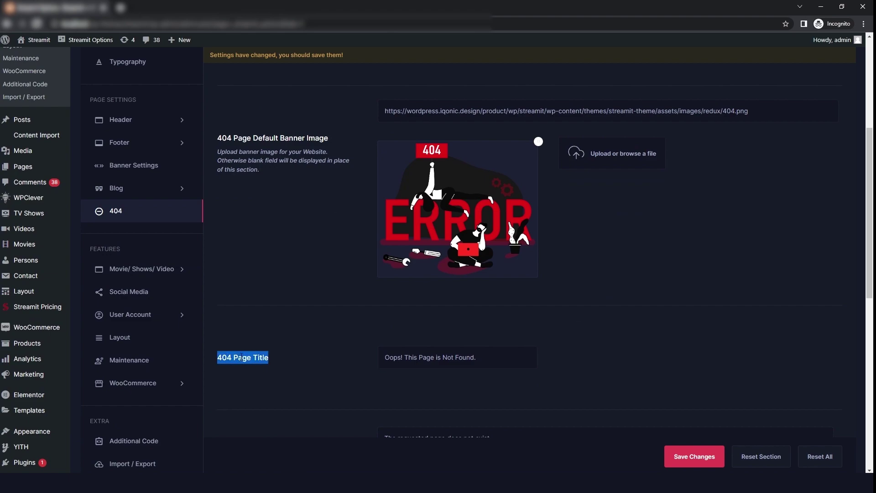
{"action": "left_click", "coordinate": [356, 368]}
{"action": "scroll", "coordinate": [293, 347], "scroll_direction": "down", "scroll_amount": 3}
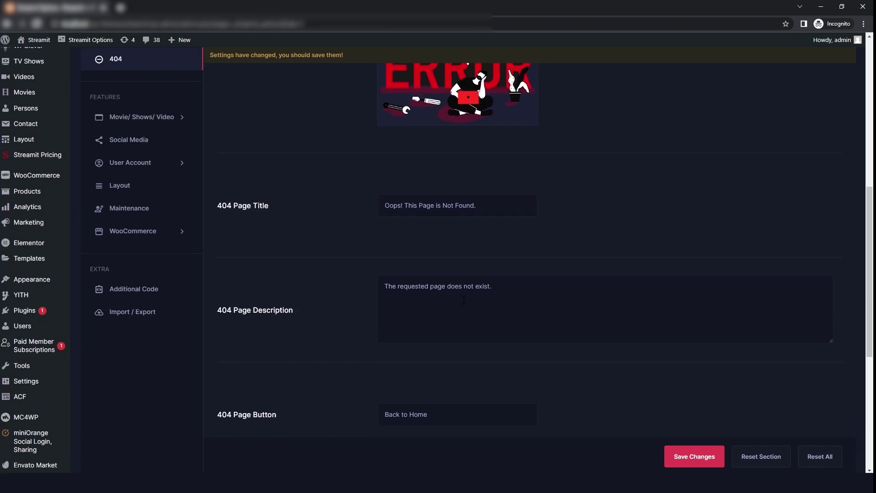
{"action": "scroll", "coordinate": [464, 300], "scroll_direction": "down", "scroll_amount": 2}
{"action": "triple_click", "coordinate": [241, 338]}
{"action": "left_click", "coordinate": [412, 338]}
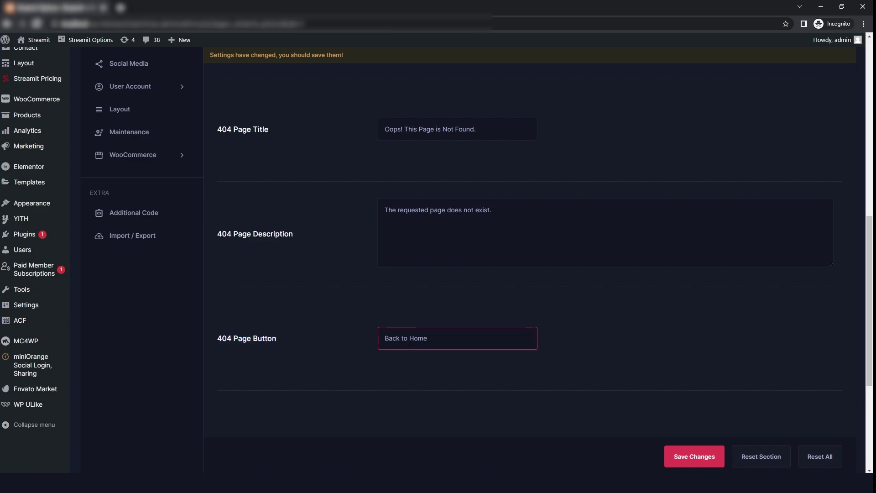
{"action": "left_click", "coordinate": [483, 370]}
- Switch the 404 Page Layout to Custom and look through the available 404 Layout choices
{"action": "scroll", "coordinate": [642, 344], "scroll_direction": "up", "scroll_amount": 10}
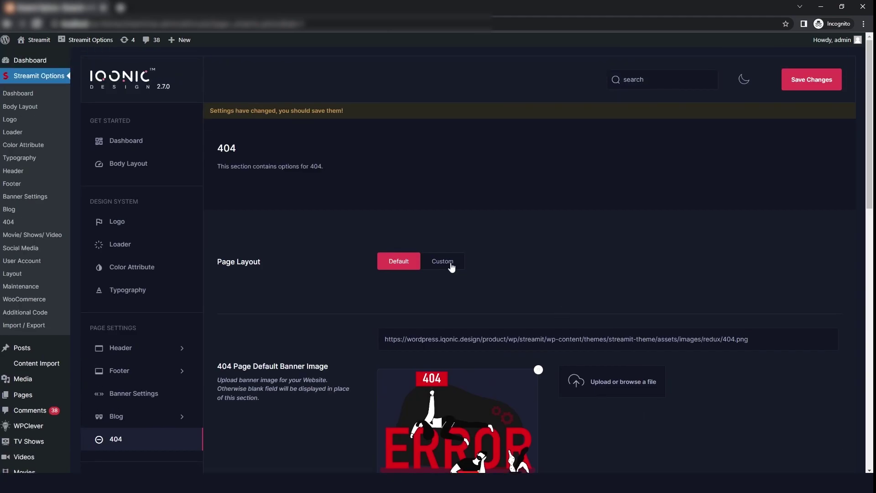
{"action": "left_click", "coordinate": [452, 267]}
{"action": "scroll", "coordinate": [322, 308], "scroll_direction": "down", "scroll_amount": 2}
{"action": "left_click", "coordinate": [418, 296]}
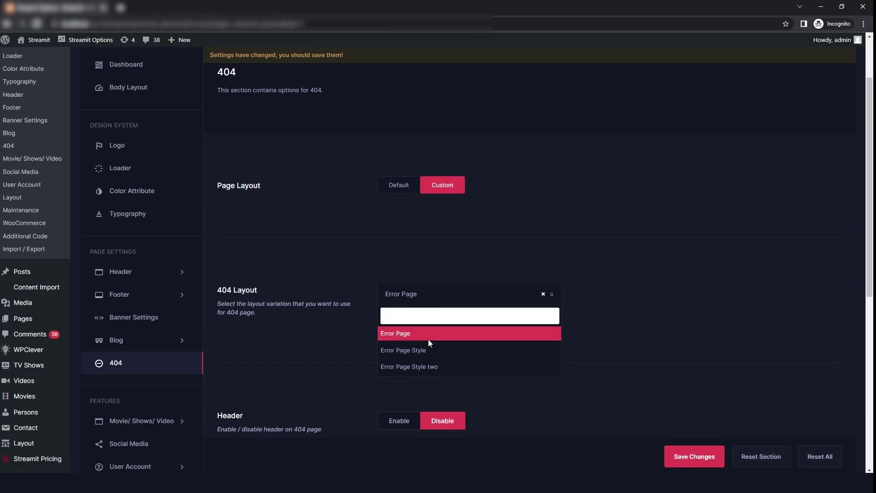
{"action": "left_click", "coordinate": [341, 353]}
- Enable the header and footer of the 404 page briefly, setting each back to Disable
{"action": "scroll", "coordinate": [338, 348], "scroll_direction": "down", "scroll_amount": 4}
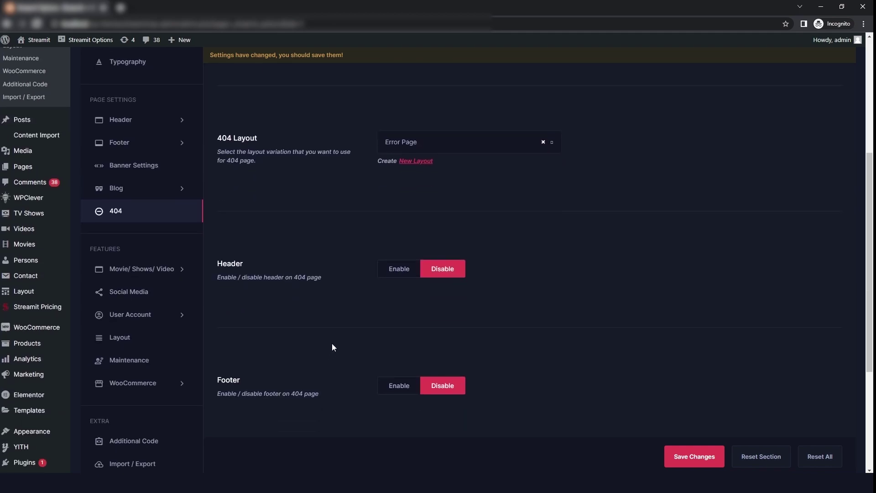
{"action": "left_click", "coordinate": [402, 275]}
{"action": "left_click", "coordinate": [440, 272]}
{"action": "scroll", "coordinate": [292, 297], "scroll_direction": "down", "scroll_amount": 2}
{"action": "left_click", "coordinate": [407, 309]}
{"action": "left_click", "coordinate": [441, 313]}
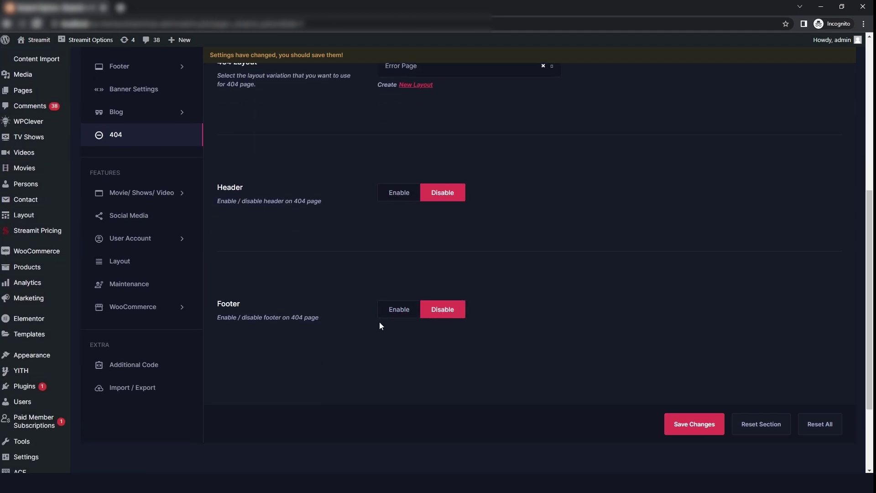
{"action": "scroll", "coordinate": [380, 322], "scroll_direction": "down", "scroll_amount": 2}
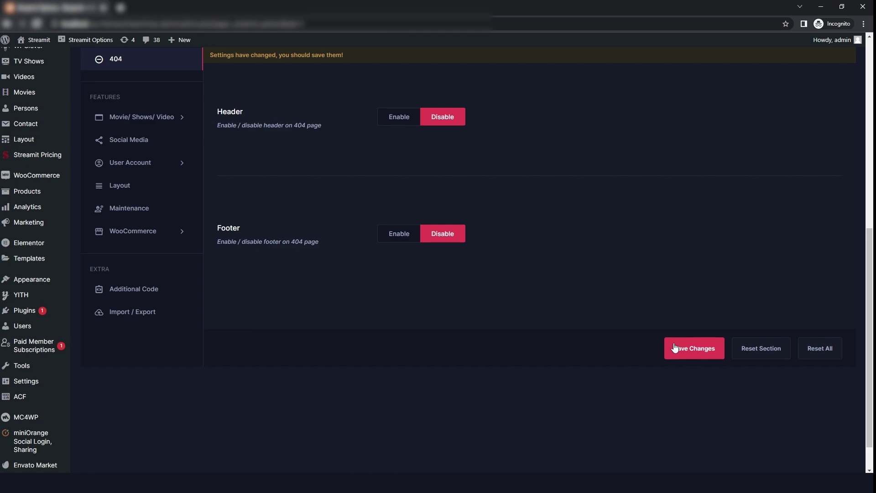
- Open the Trailer Link settings in the Movie/ Shows/ Video section
{"action": "scroll", "coordinate": [172, 346], "scroll_direction": "up", "scroll_amount": 6}
{"action": "left_click", "coordinate": [172, 347]}
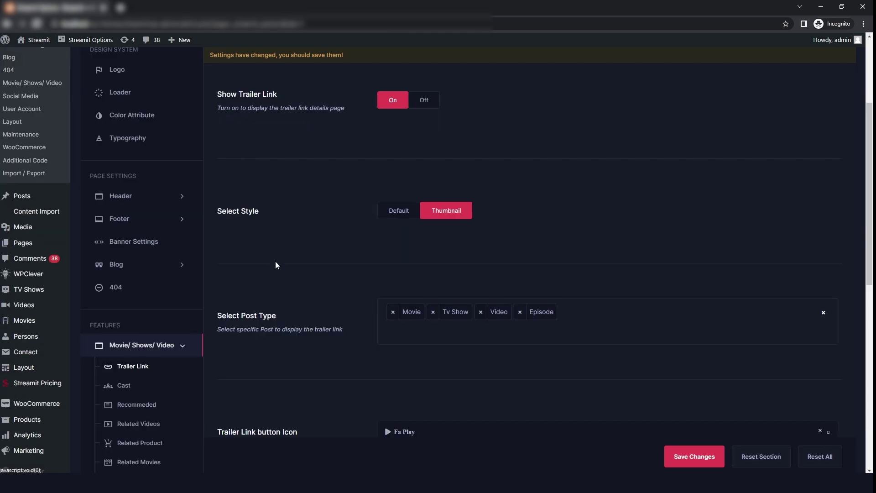
{"action": "scroll", "coordinate": [275, 265], "scroll_direction": "up", "scroll_amount": 4}
{"action": "left_click", "coordinate": [327, 249]}
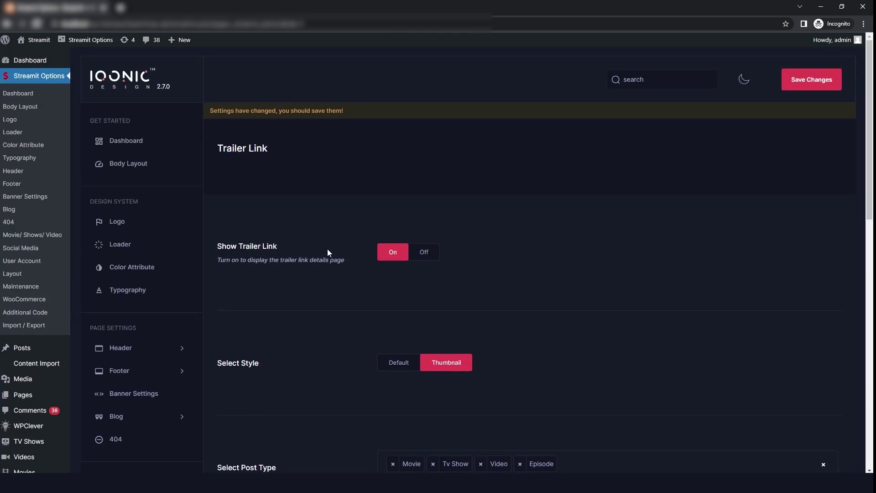
- Turn the Show Trailer Link option off and back on
{"action": "triple_click", "coordinate": [249, 246]}
{"action": "left_click", "coordinate": [366, 279]}
{"action": "left_click", "coordinate": [418, 254]}
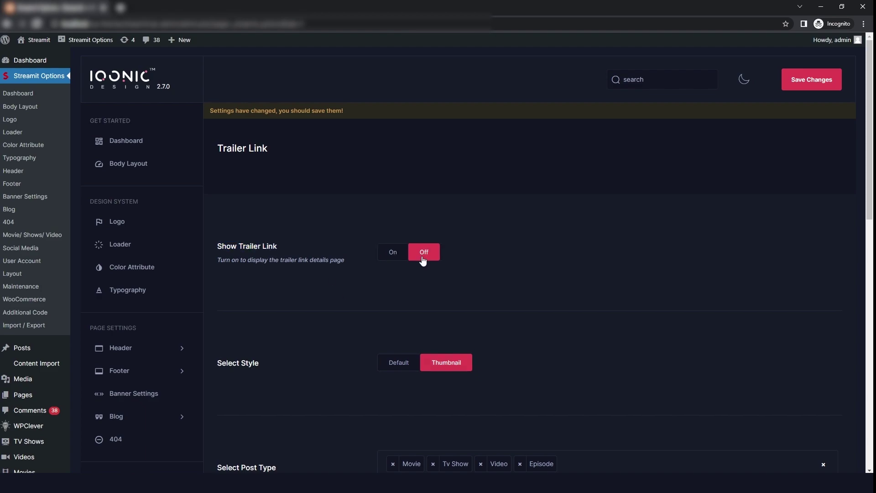
{"action": "left_click", "coordinate": [399, 257]}
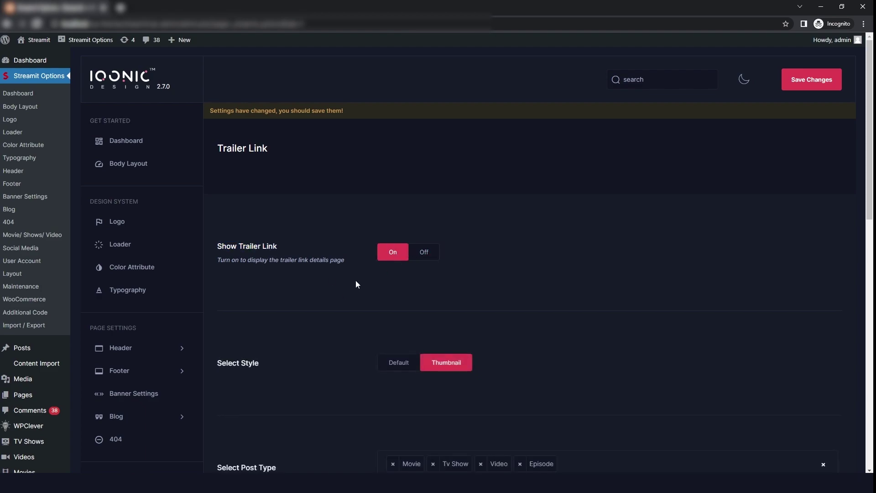
- Review the style, post type, button icon and link text options for the trailer link
{"action": "scroll", "coordinate": [274, 306], "scroll_direction": "down", "scroll_amount": 2}
{"action": "triple_click", "coordinate": [236, 282]}
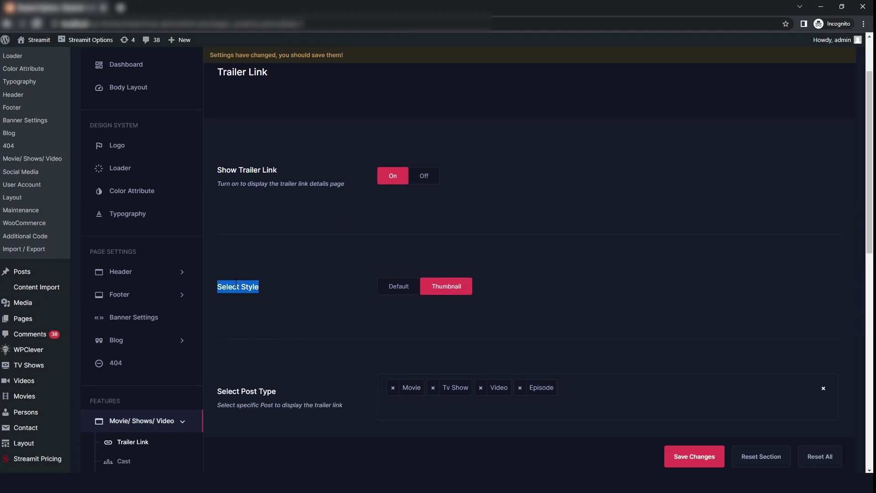
{"action": "left_click", "coordinate": [343, 304]}
{"action": "scroll", "coordinate": [321, 303], "scroll_direction": "down", "scroll_amount": 2}
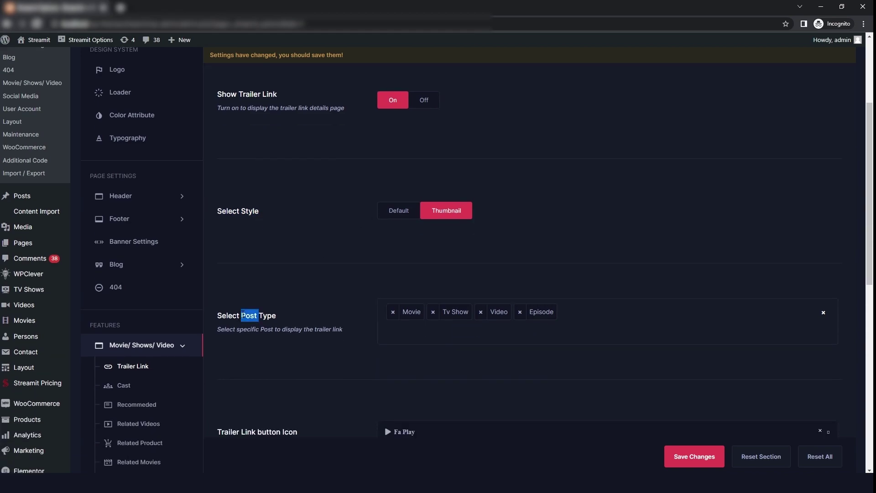
{"action": "triple_click", "coordinate": [242, 315]}
{"action": "scroll", "coordinate": [244, 315], "scroll_direction": "down", "scroll_amount": 2}
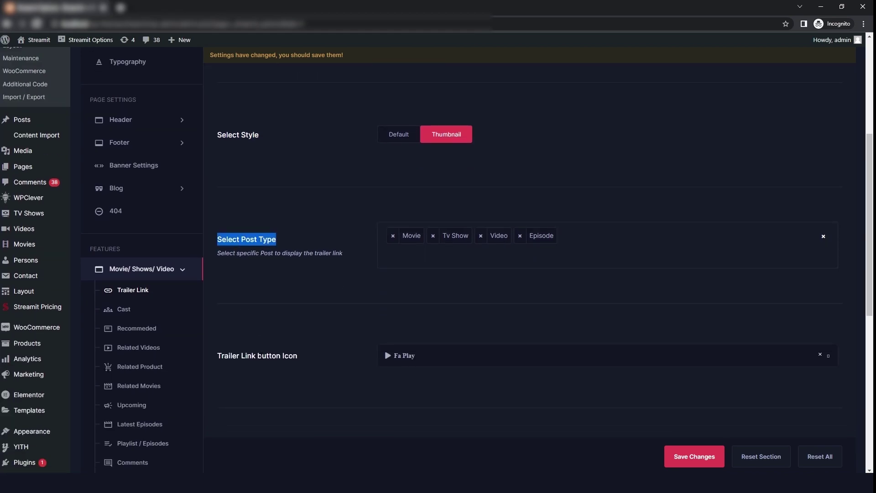
{"action": "triple_click", "coordinate": [255, 355]}
{"action": "scroll", "coordinate": [249, 320], "scroll_direction": "down", "scroll_amount": 4}
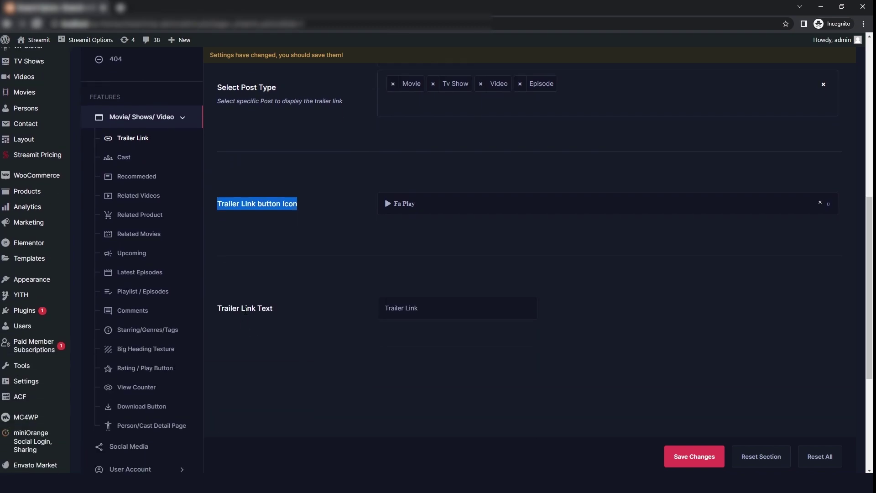
{"action": "triple_click", "coordinate": [246, 309]}
{"action": "scroll", "coordinate": [326, 343], "scroll_direction": "down", "scroll_amount": 2}
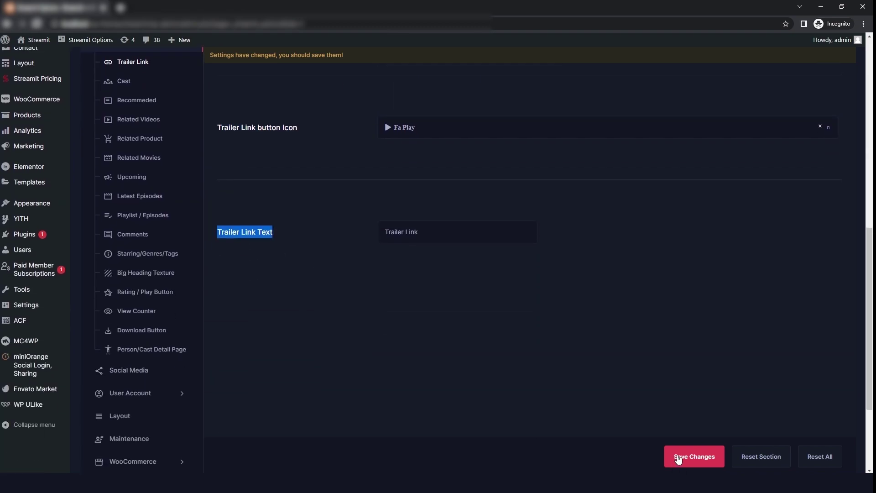
- Open the Social Media settings and examine the URL fields for the social networks
{"action": "scroll", "coordinate": [182, 283], "scroll_direction": "up", "scroll_amount": 2}
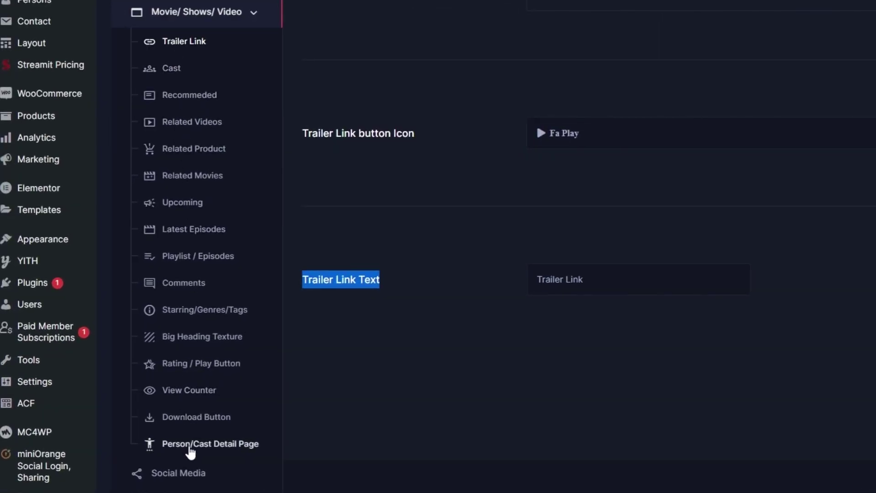
{"action": "left_click", "coordinate": [174, 473]}
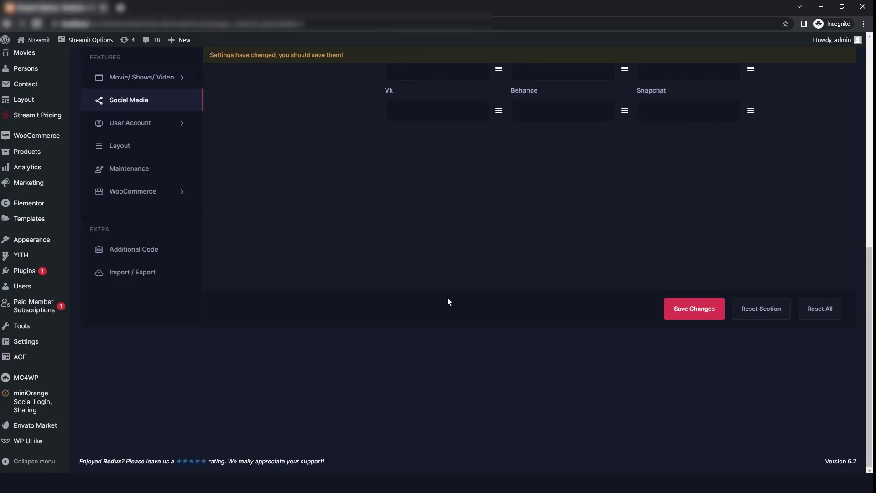
{"action": "scroll", "coordinate": [448, 302], "scroll_direction": "up", "scroll_amount": 8}
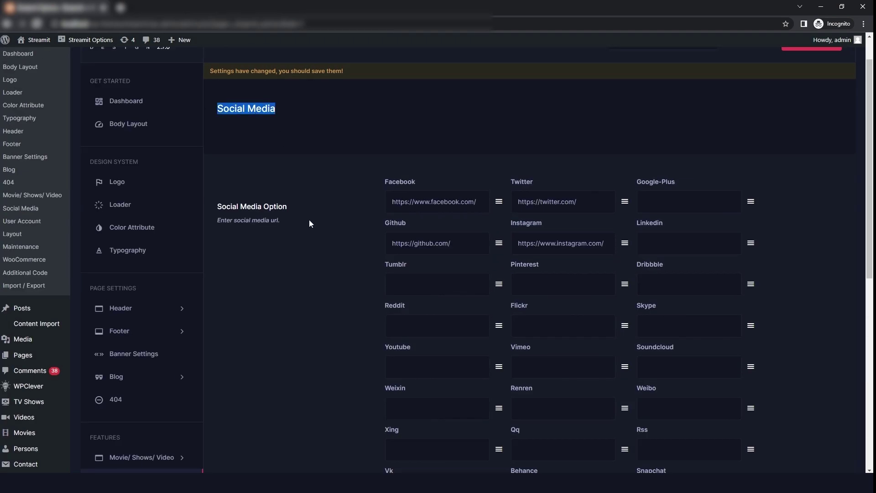
{"action": "scroll", "coordinate": [347, 269], "scroll_direction": "down", "scroll_amount": 3}
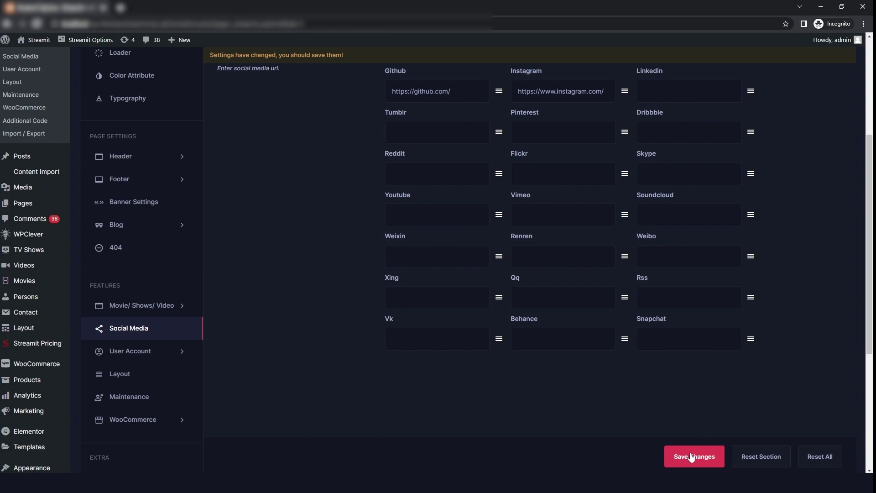
- Open the SideIcons Settings in the User Account section
{"action": "left_click", "coordinate": [125, 357]}
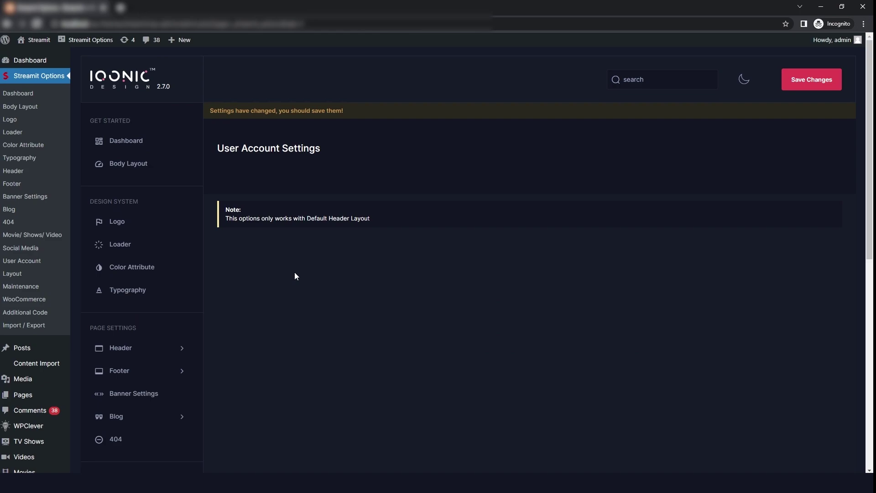
{"action": "scroll", "coordinate": [295, 272], "scroll_direction": "down", "scroll_amount": 8}
{"action": "left_click", "coordinate": [152, 201]}
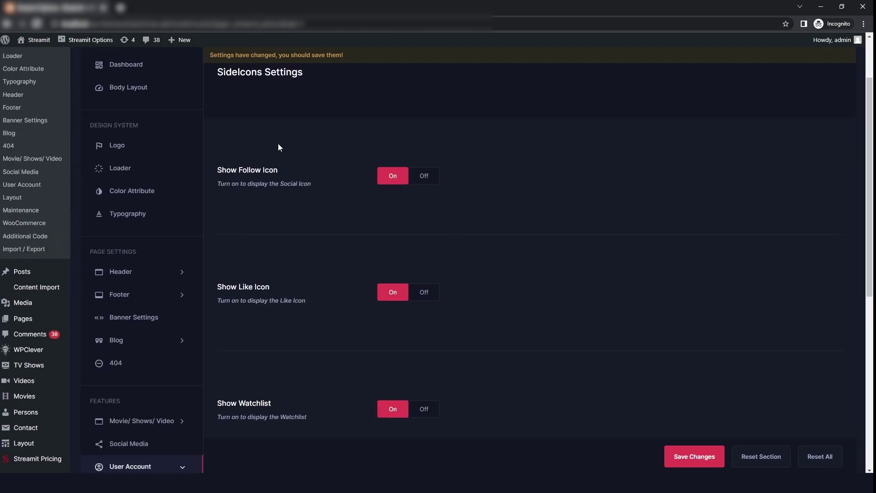
{"action": "triple_click", "coordinate": [288, 148]}
- Try the off and on states of the Show Follow Icon and Show Like Icon options, ending with both on
{"action": "triple_click", "coordinate": [255, 246]}
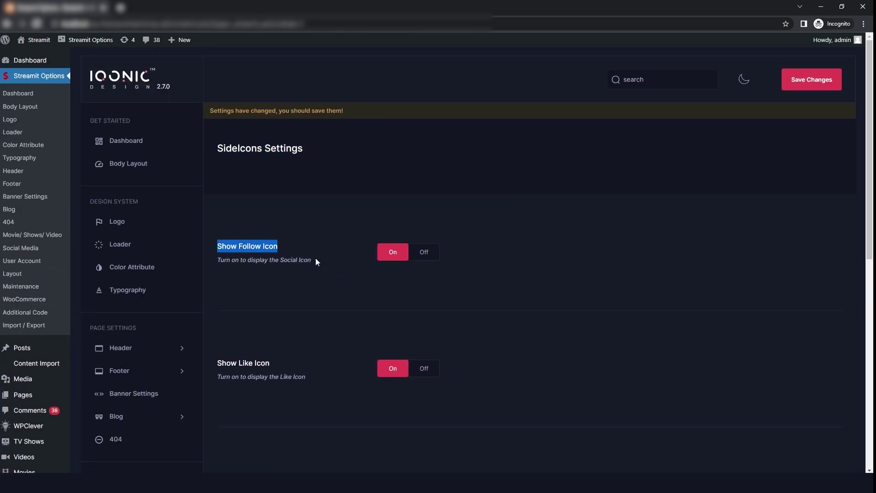
{"action": "left_click", "coordinate": [423, 261]}
{"action": "left_click", "coordinate": [398, 255]}
{"action": "scroll", "coordinate": [322, 289], "scroll_direction": "down", "scroll_amount": 2}
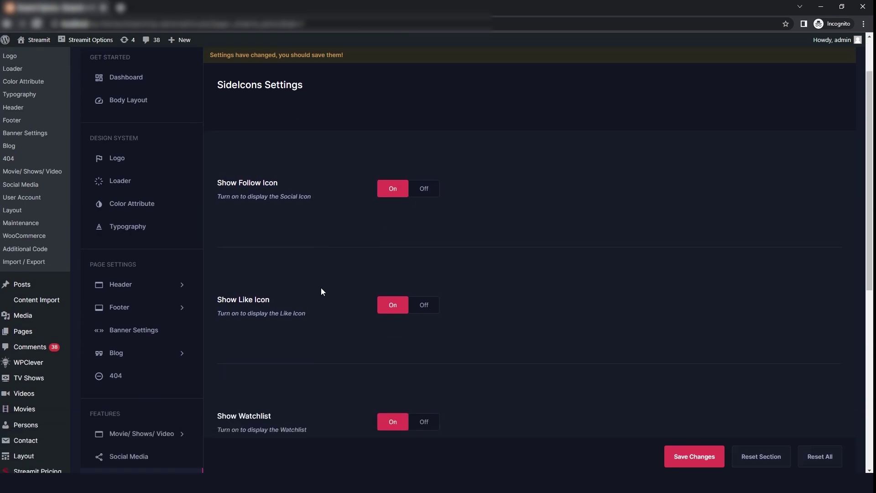
{"action": "triple_click", "coordinate": [236, 287]}
{"action": "left_click", "coordinate": [395, 295]}
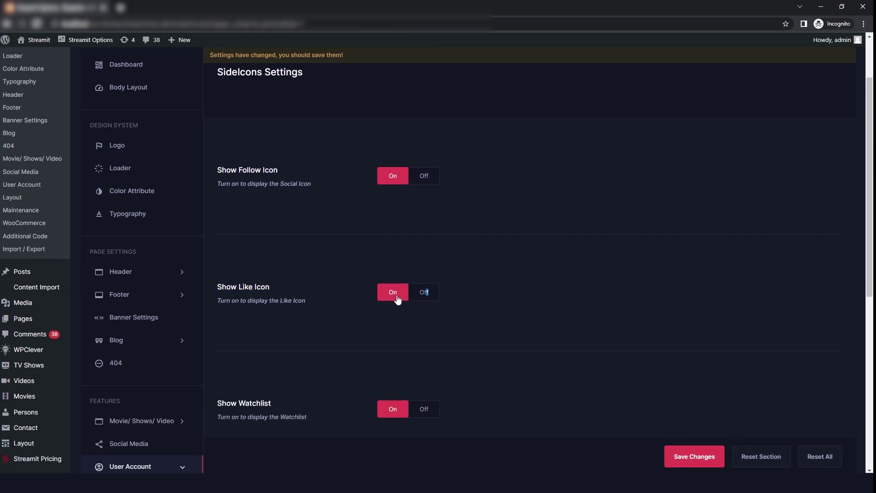
{"action": "left_click", "coordinate": [392, 294]}
- Turn the Show Watchlist option off and back on
{"action": "scroll", "coordinate": [393, 294], "scroll_direction": "down", "scroll_amount": 3}
{"action": "triple_click", "coordinate": [256, 251]}
{"action": "left_click", "coordinate": [466, 260]}
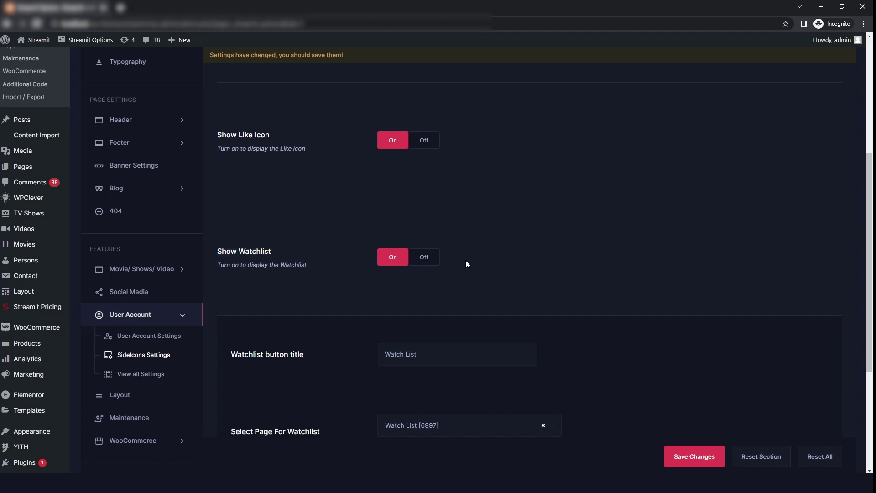
{"action": "left_click", "coordinate": [424, 257]}
{"action": "left_click", "coordinate": [393, 257]}
- Review the watchlist button title, page selection and button icon options
{"action": "scroll", "coordinate": [476, 271], "scroll_direction": "down", "scroll_amount": 2}
{"action": "triple_click", "coordinate": [267, 278]}
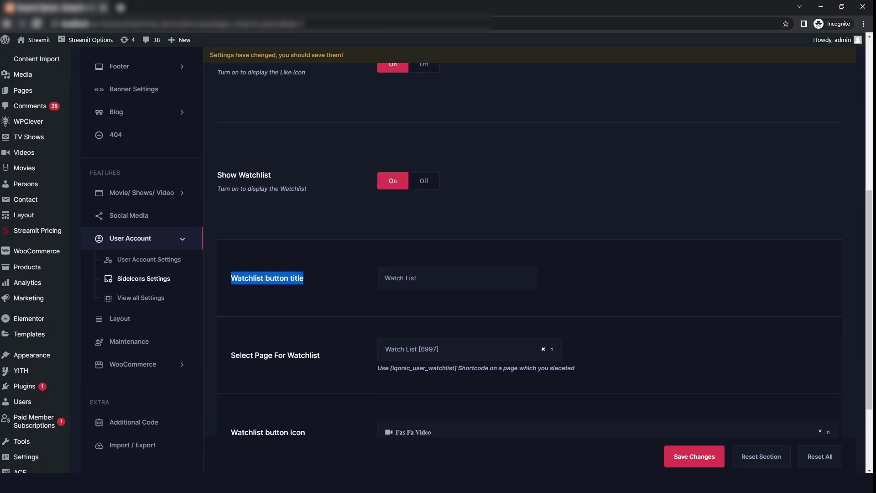
{"action": "scroll", "coordinate": [268, 278], "scroll_direction": "down", "scroll_amount": 3}
{"action": "double_click", "coordinate": [264, 240]}
{"action": "triple_click", "coordinate": [270, 240]}
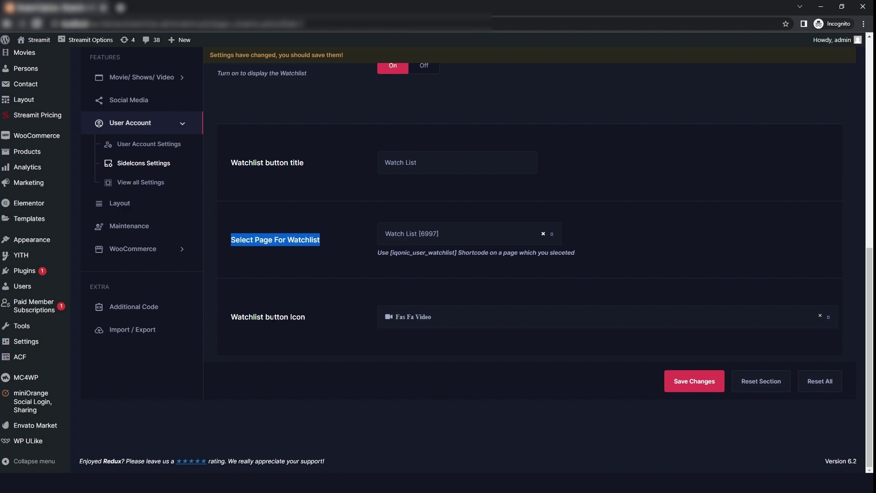
{"action": "double_click", "coordinate": [272, 319]}
{"action": "triple_click", "coordinate": [273, 318]}
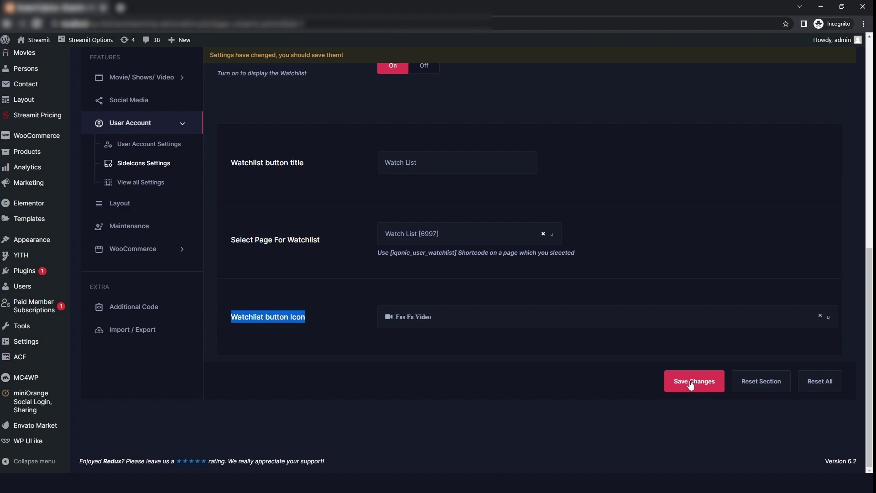
- Open the View all Settings and review the terms and conditions page and View All button title options
{"action": "left_click", "coordinate": [141, 182]}
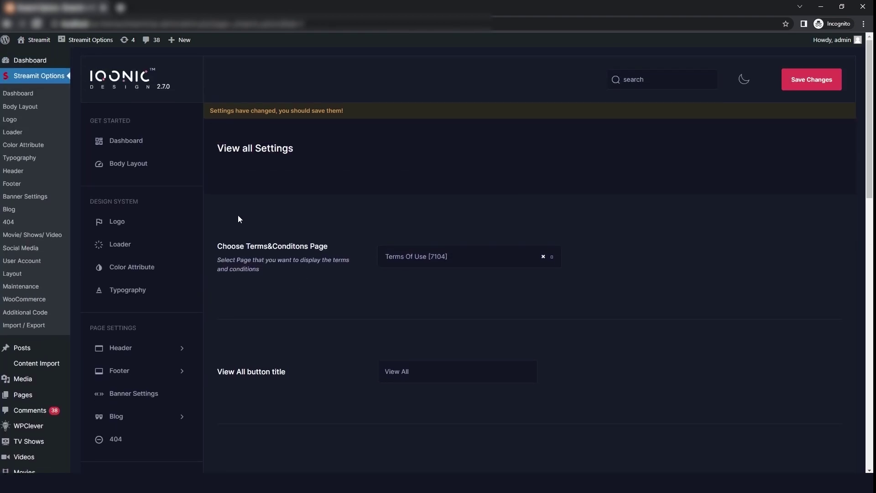
{"action": "triple_click", "coordinate": [258, 247]}
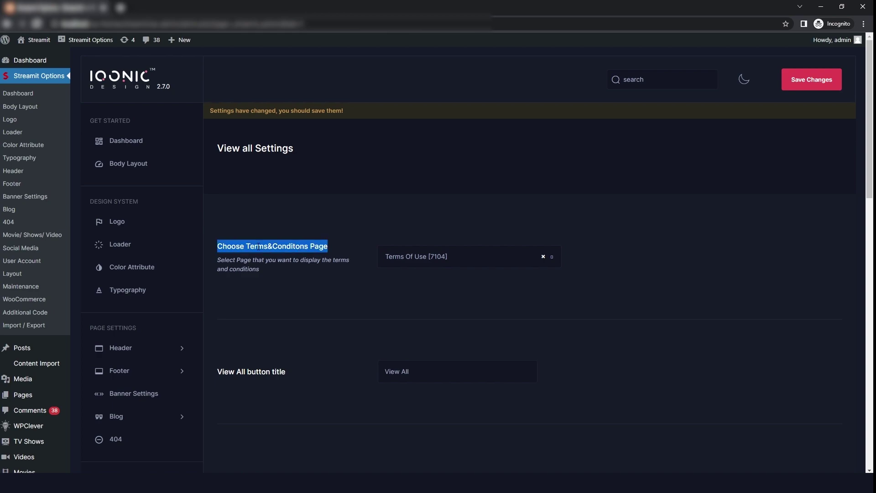
{"action": "scroll", "coordinate": [292, 305], "scroll_direction": "down", "scroll_amount": 2}
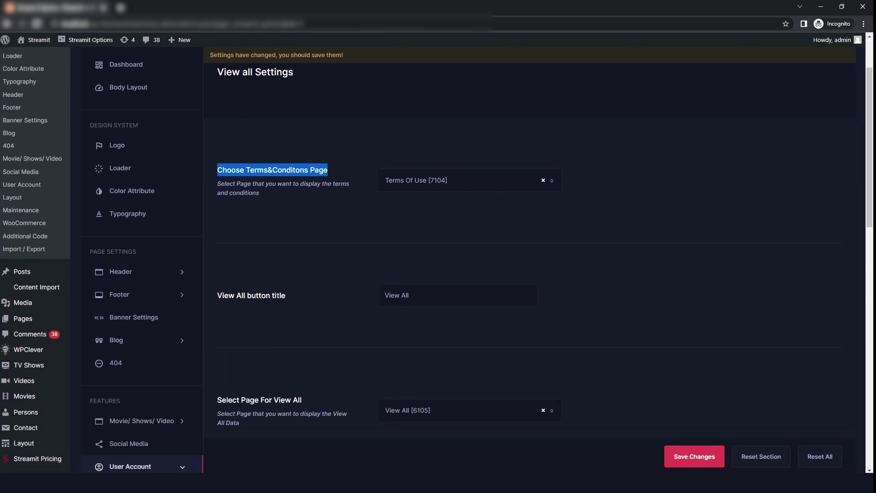
{"action": "triple_click", "coordinate": [258, 296]}
- Browse the pages offered for View All without changing the selection, and review the shortcode note and page settings below it
{"action": "scroll", "coordinate": [255, 295], "scroll_direction": "down", "scroll_amount": 4}
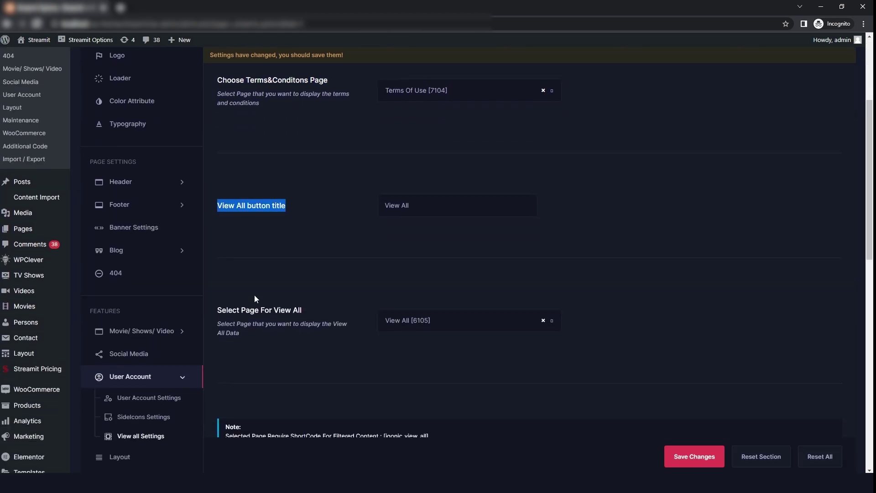
{"action": "triple_click", "coordinate": [257, 249]}
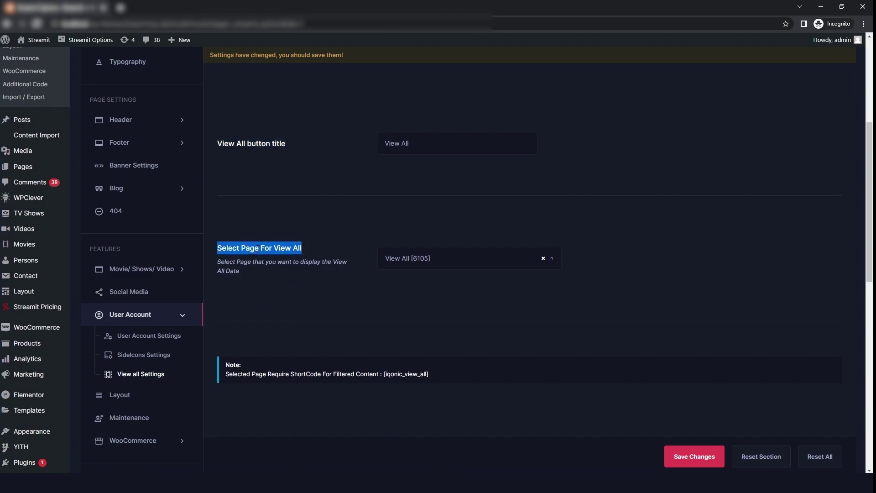
{"action": "left_click", "coordinate": [448, 261]}
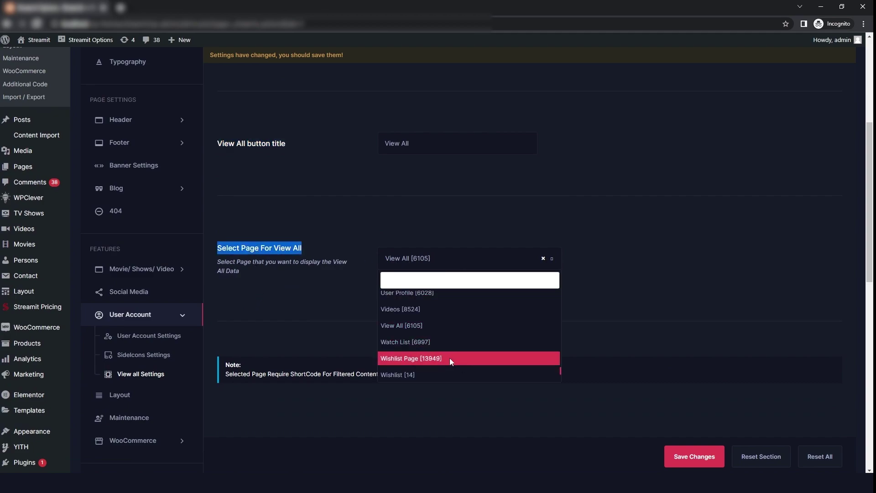
{"action": "scroll", "coordinate": [441, 345], "scroll_direction": "up", "scroll_amount": 15}
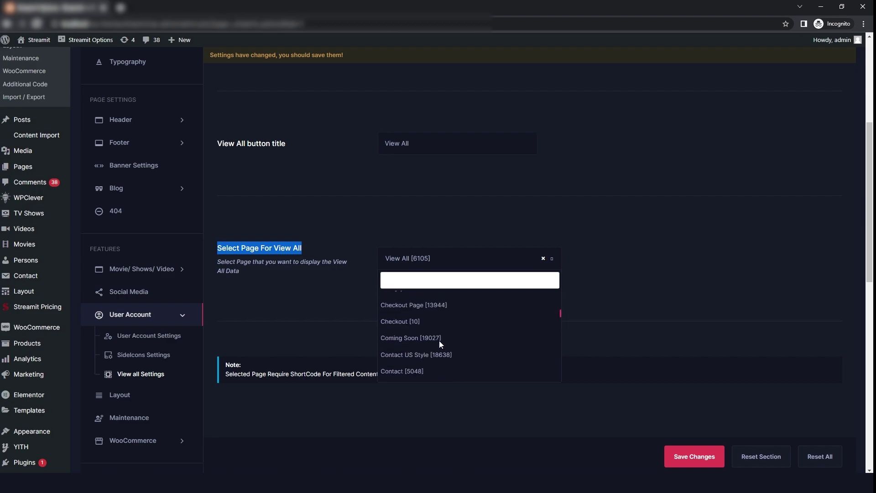
{"action": "left_click", "coordinate": [311, 308]}
{"action": "scroll", "coordinate": [312, 306], "scroll_direction": "up", "scroll_amount": 3}
{"action": "scroll", "coordinate": [312, 306], "scroll_direction": "down", "scroll_amount": 8}
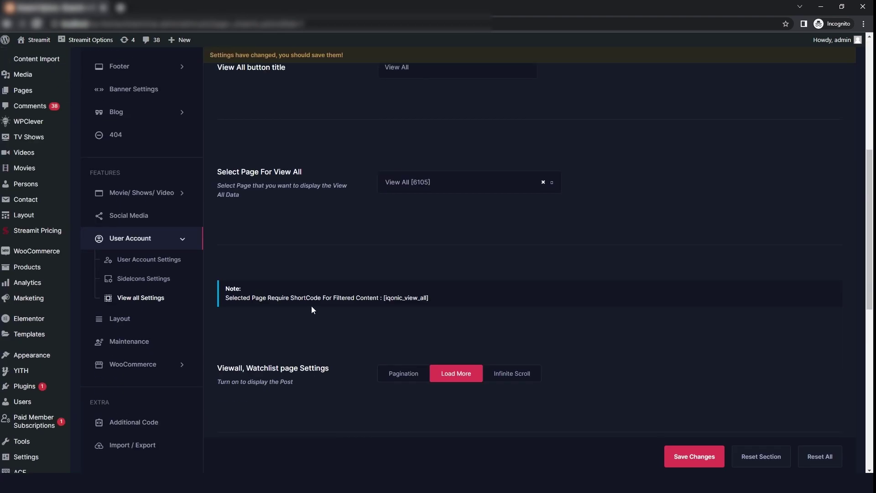
- Try Pagination for the Viewall, Watchlist page Settings and set the option to Infinite Scroll
{"action": "double_click", "coordinate": [311, 306]}
{"action": "left_click", "coordinate": [404, 298]}
{"action": "left_click", "coordinate": [502, 299]}
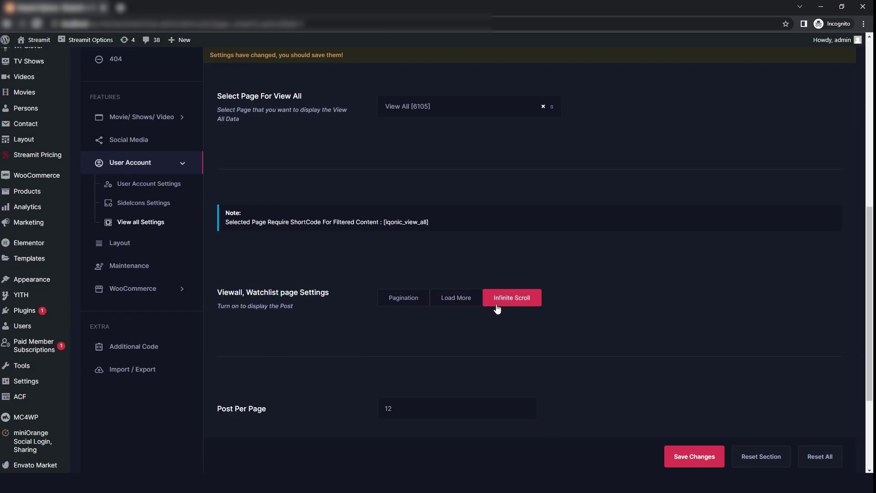
- Review the Post Per Page and Order By options of the View all Settings
{"action": "scroll", "coordinate": [243, 269], "scroll_direction": "down", "scroll_amount": 3}
{"action": "triple_click", "coordinate": [243, 270]}
{"action": "scroll", "coordinate": [269, 340], "scroll_direction": "down", "scroll_amount": 1}
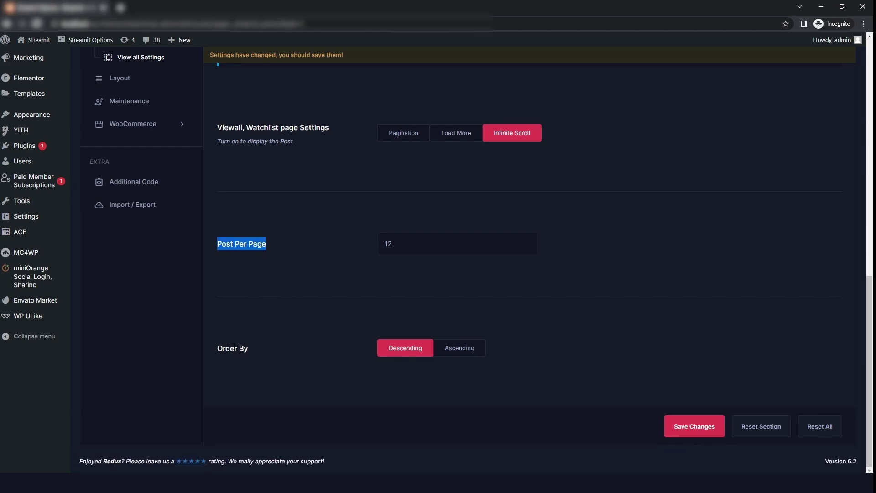
{"action": "left_click", "coordinate": [382, 250]}
{"action": "triple_click", "coordinate": [272, 358]}
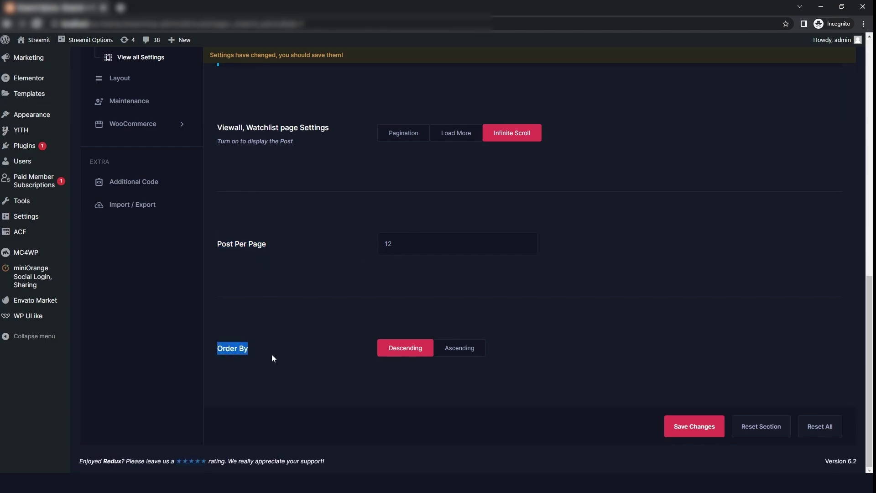
{"action": "left_click", "coordinate": [273, 359]}
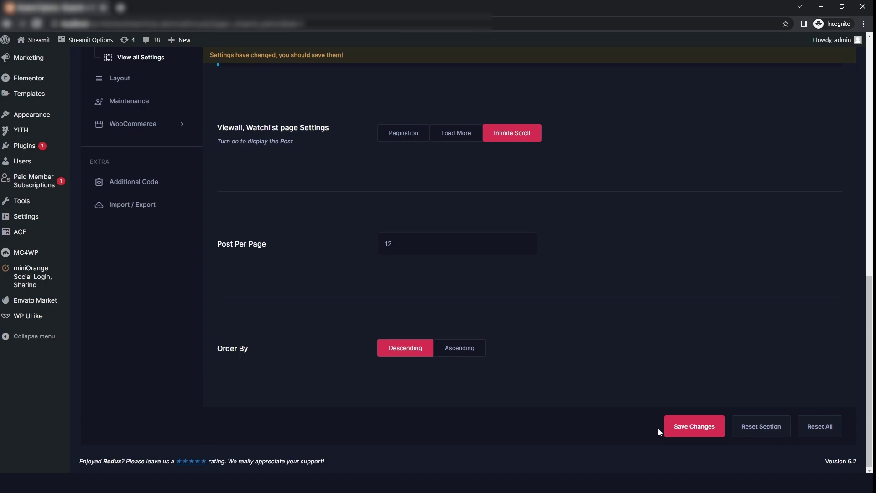
- Open the theme's Layout settings and review the available layout modes without changing the selection
{"action": "scroll", "coordinate": [113, 208], "scroll_direction": "up", "scroll_amount": 2}
{"action": "left_click", "coordinate": [133, 146]}
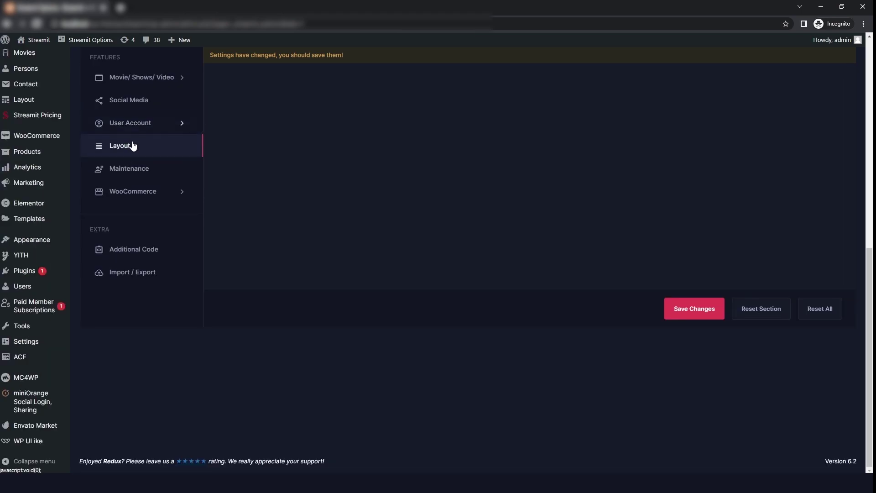
{"action": "scroll", "coordinate": [368, 197], "scroll_direction": "up", "scroll_amount": 6}
{"action": "scroll", "coordinate": [368, 201], "scroll_direction": "up", "scroll_amount": 3}
{"action": "double_click", "coordinate": [239, 103]}
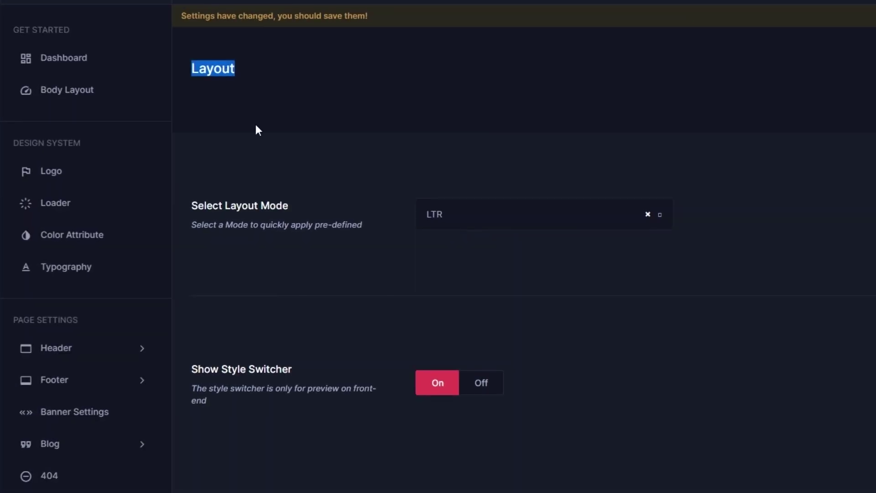
{"action": "triple_click", "coordinate": [240, 205]}
{"action": "left_click", "coordinate": [485, 219]}
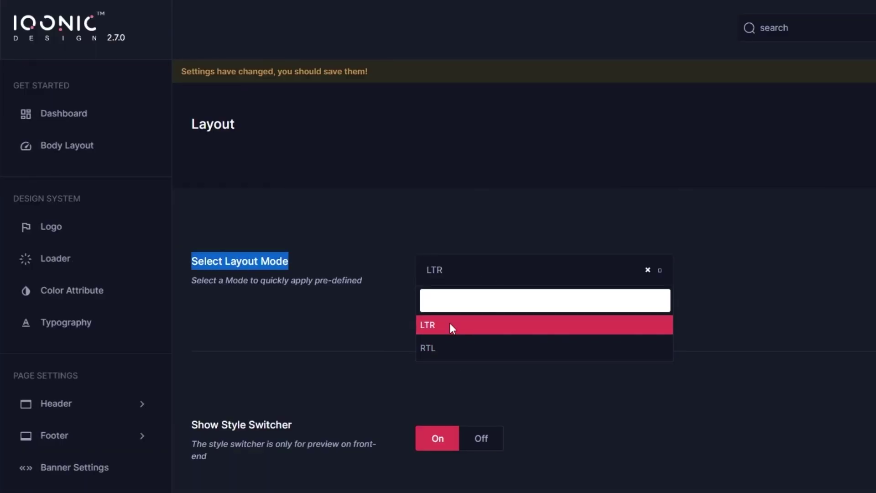
{"action": "left_click", "coordinate": [353, 320]}
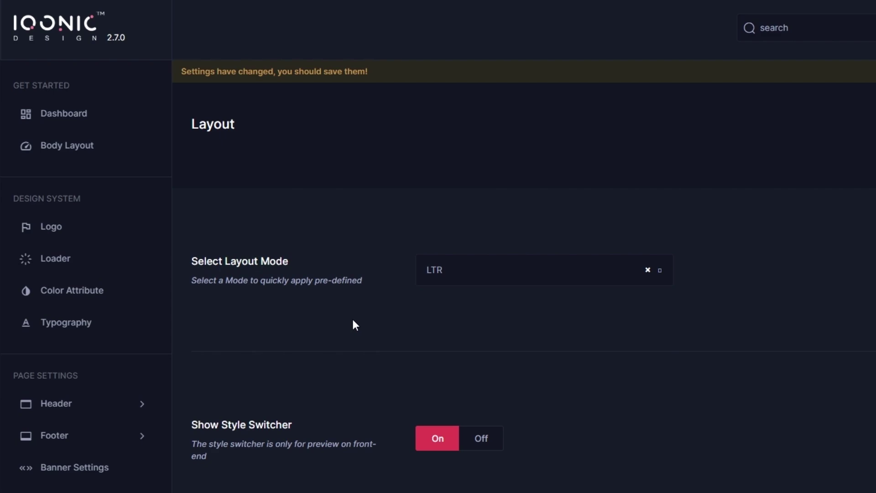
- Turn the Show Style Switcher option off and back on
{"action": "triple_click", "coordinate": [222, 425]}
{"action": "left_click", "coordinate": [511, 444]}
{"action": "left_click", "coordinate": [481, 439]}
{"action": "left_click", "coordinate": [440, 441]}
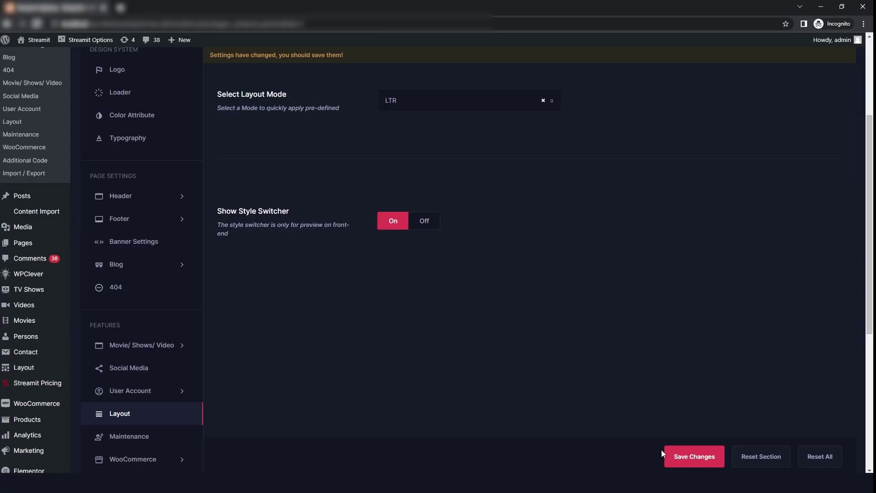
- Open the Maintenance settings and turn on Maintenance or Coming Soon mode
{"action": "scroll", "coordinate": [264, 354], "scroll_direction": "down", "scroll_amount": 2}
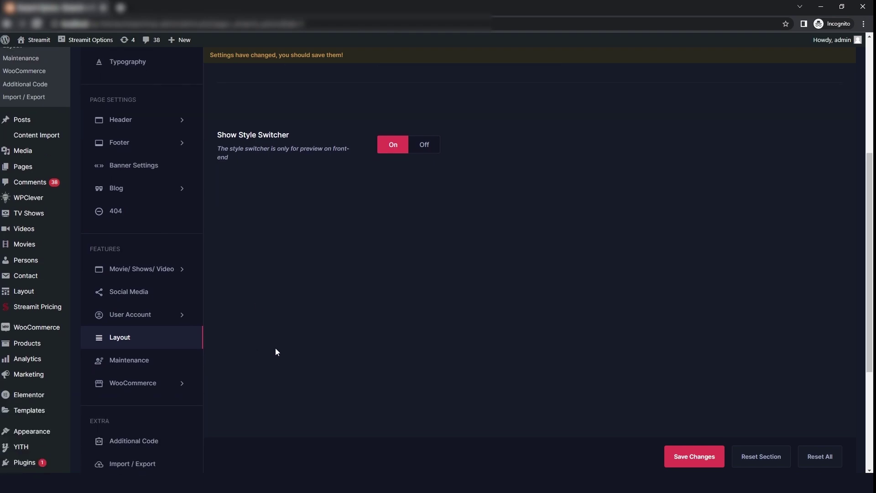
{"action": "left_click", "coordinate": [150, 362]}
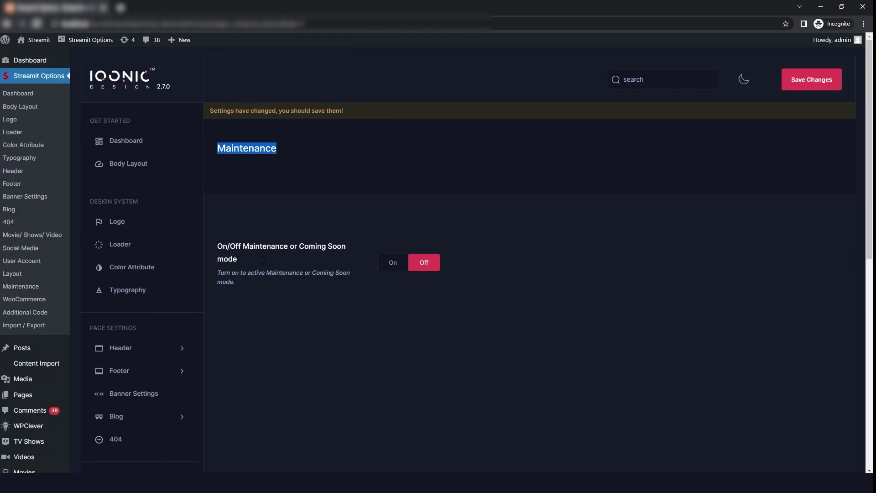
{"action": "triple_click", "coordinate": [256, 246]}
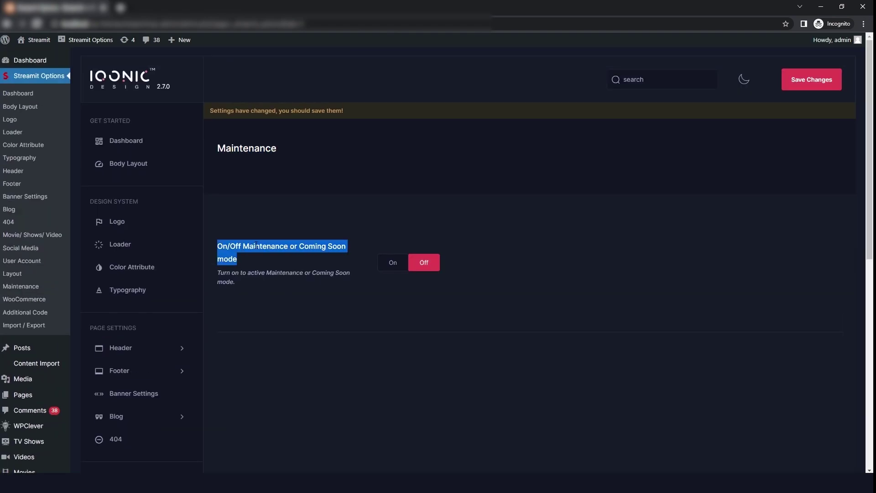
{"action": "left_click", "coordinate": [393, 262]}
- Review the maintenance mode choice and the maintenance background image, title and description options
{"action": "scroll", "coordinate": [390, 237], "scroll_direction": "down", "scroll_amount": 2}
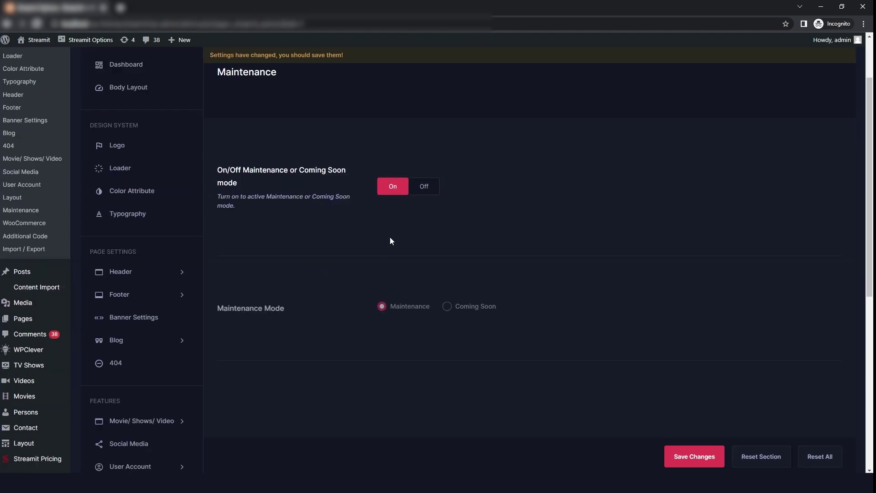
{"action": "scroll", "coordinate": [302, 316], "scroll_direction": "down", "scroll_amount": 4}
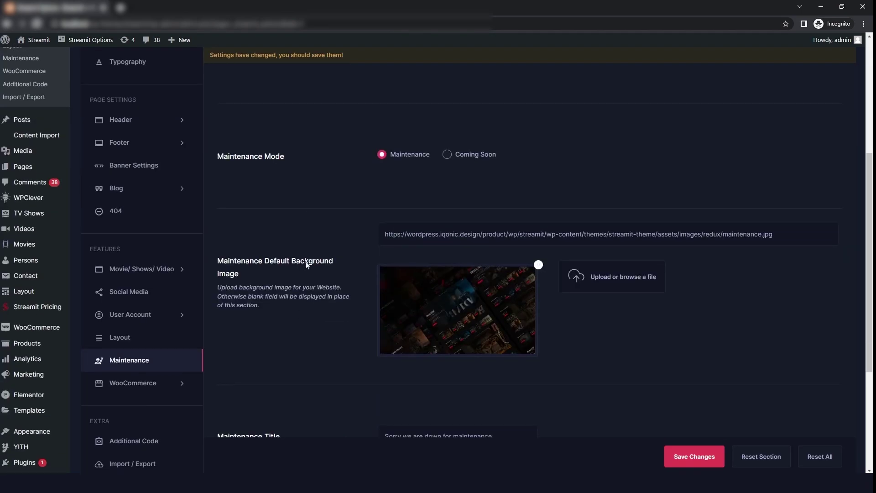
{"action": "scroll", "coordinate": [316, 396], "scroll_direction": "down", "scroll_amount": 5}
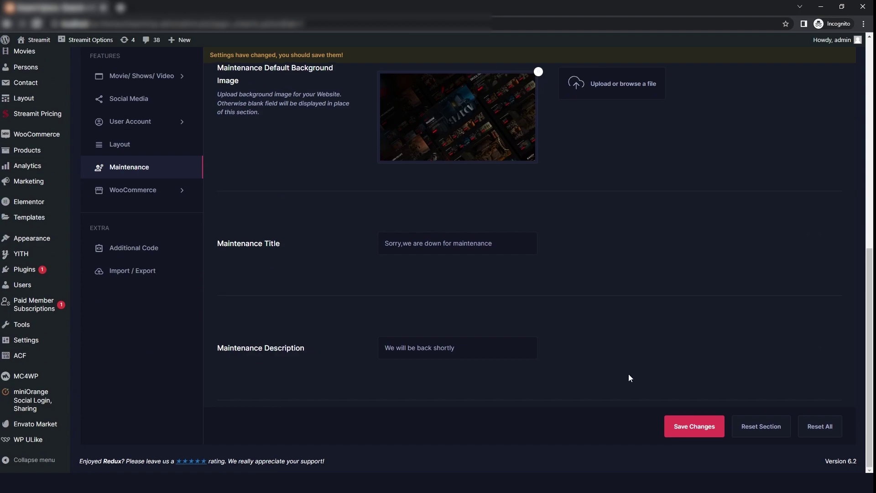
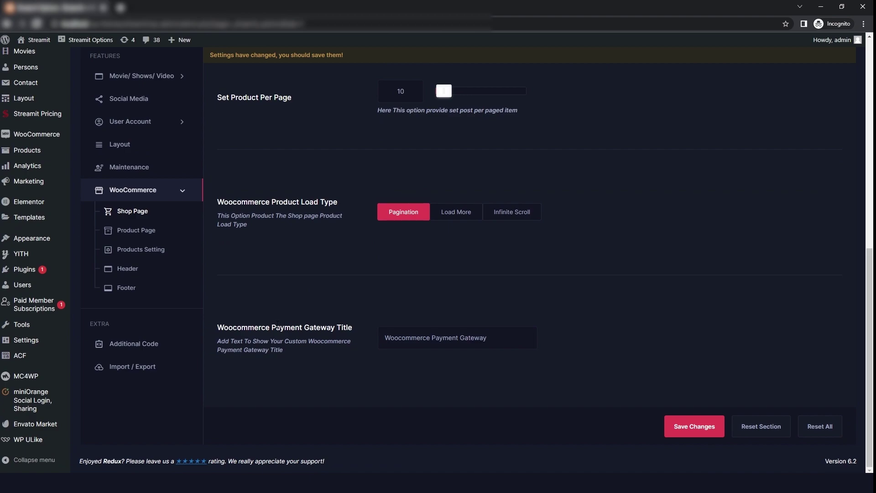
- Review the Woocommerce Payment Gateway Title option of the Shop Page settings without changing its text
{"action": "triple_click", "coordinate": [277, 327]}
{"action": "left_click", "coordinate": [285, 336]}
{"action": "left_click", "coordinate": [422, 338]}
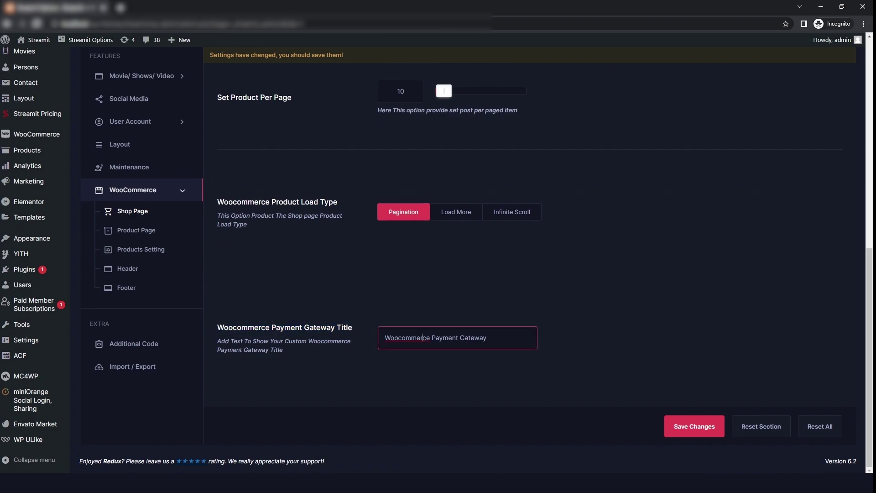
{"action": "left_click", "coordinate": [360, 372]}
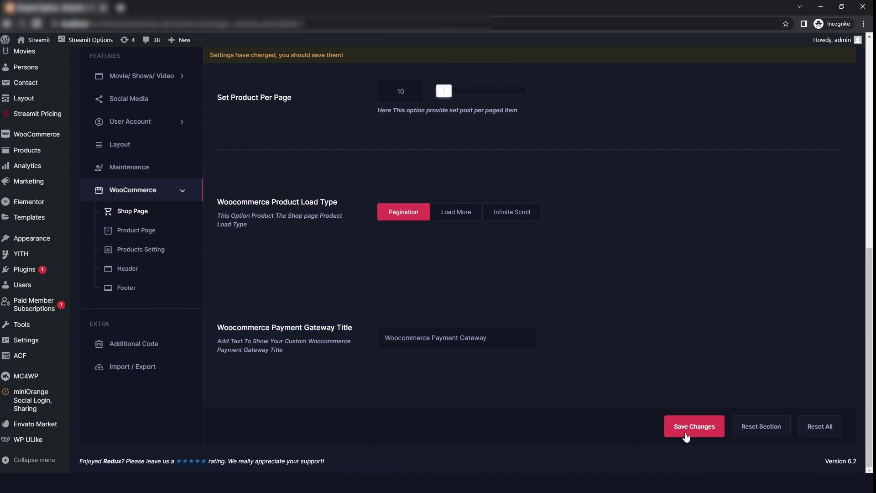
- Open the WooCommerce Product Page settings and review the Display Banner on Product Page option
{"action": "scroll", "coordinate": [320, 320], "scroll_direction": "up", "scroll_amount": 4}
{"action": "left_click", "coordinate": [143, 384]}
{"action": "left_click", "coordinate": [143, 368]}
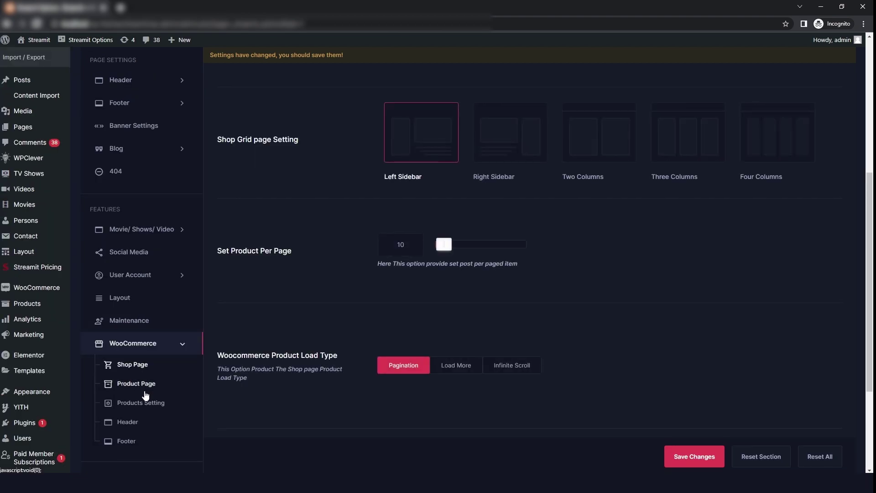
{"action": "left_click", "coordinate": [144, 388]}
{"action": "scroll", "coordinate": [286, 304], "scroll_direction": "up", "scroll_amount": 6}
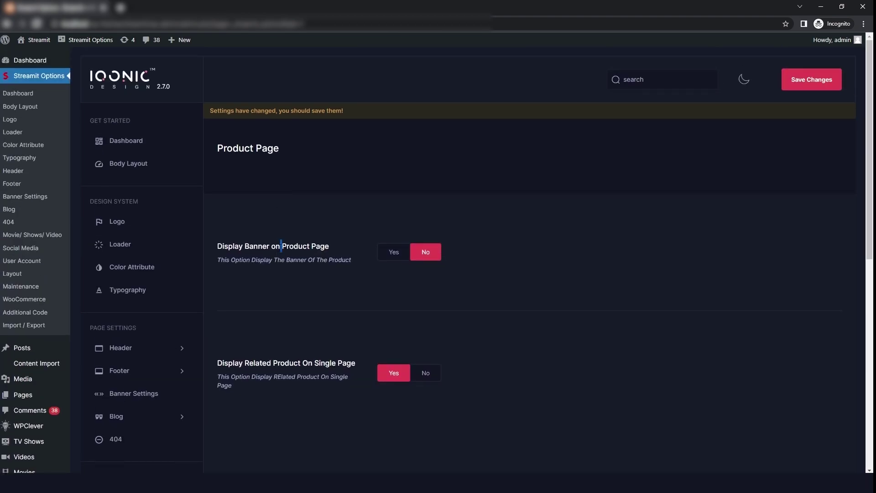
{"action": "triple_click", "coordinate": [280, 246]}
{"action": "left_click", "coordinate": [395, 253]}
{"action": "scroll", "coordinate": [406, 288], "scroll_direction": "down", "scroll_amount": 2}
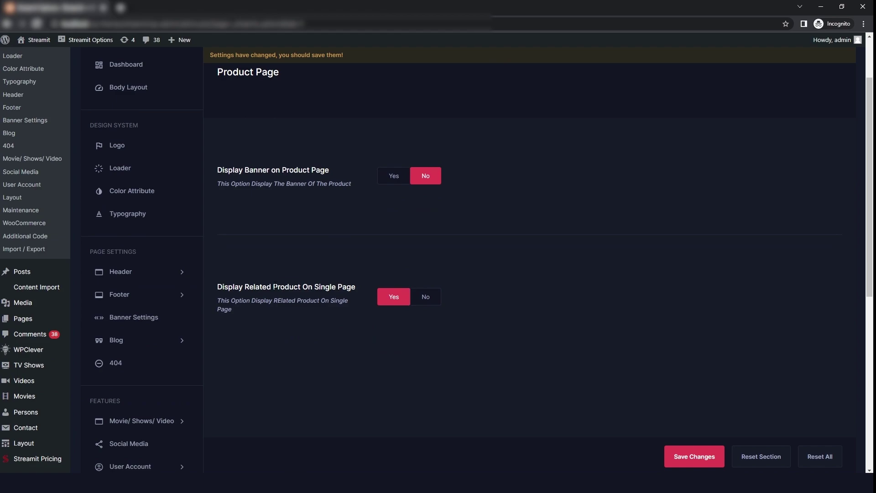
- Switch Display Related Product On Single Page to No and back to Yes
{"action": "triple_click", "coordinate": [305, 288]}
{"action": "left_click", "coordinate": [340, 336]}
{"action": "left_click", "coordinate": [424, 301]}
{"action": "left_click", "coordinate": [393, 299]}
- Open the WooCommerce Products Setting section and review the Display Name and Display Price options
{"action": "scroll", "coordinate": [315, 333], "scroll_direction": "down", "scroll_amount": 5}
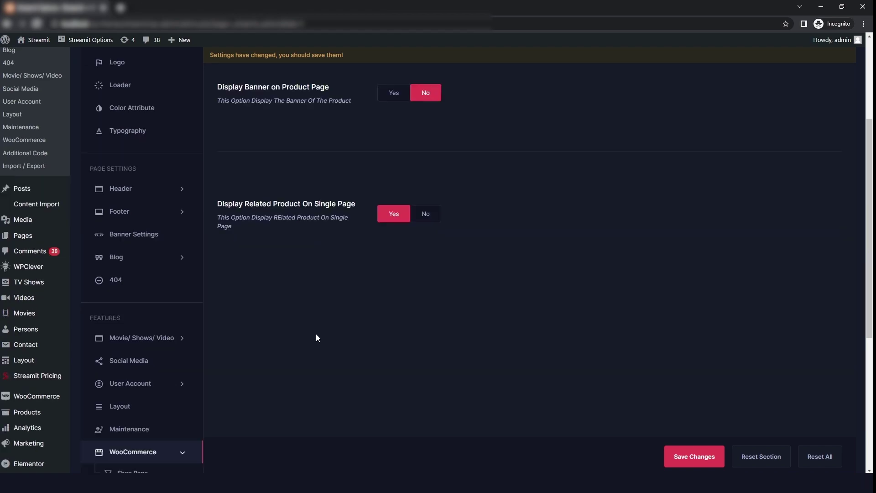
{"action": "left_click", "coordinate": [138, 367]}
{"action": "scroll", "coordinate": [345, 197], "scroll_direction": "up", "scroll_amount": 7}
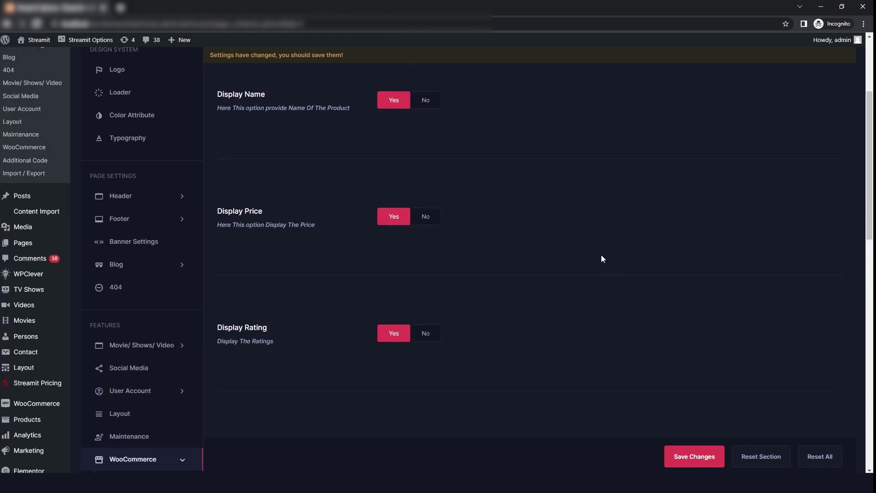
{"action": "triple_click", "coordinate": [254, 148]}
{"action": "scroll", "coordinate": [254, 174], "scroll_direction": "down", "scroll_amount": 2}
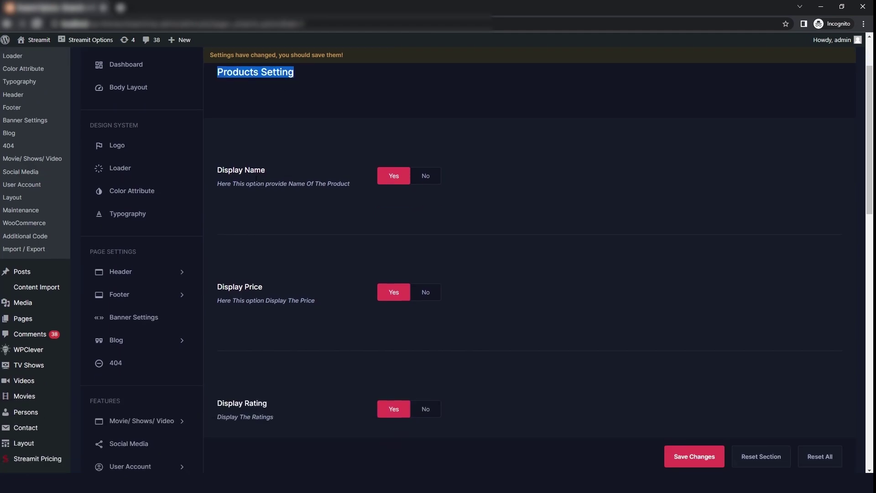
{"action": "triple_click", "coordinate": [253, 170]}
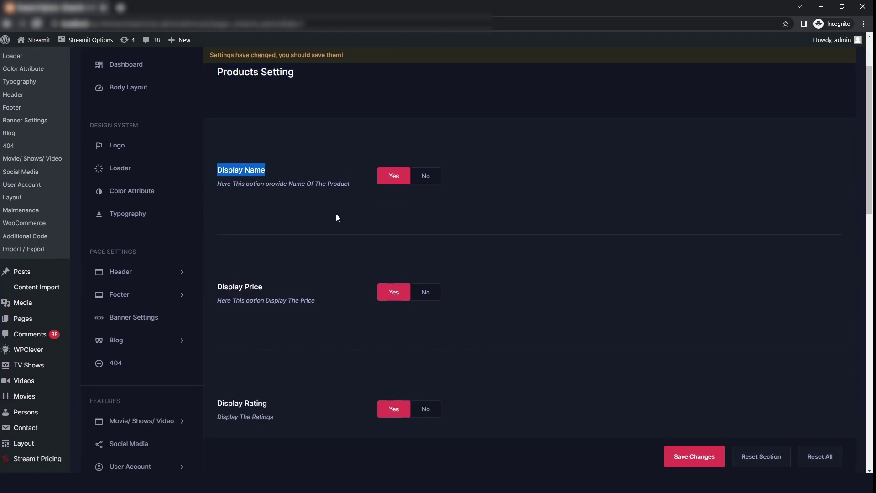
{"action": "scroll", "coordinate": [316, 223], "scroll_direction": "down", "scroll_amount": 2}
{"action": "triple_click", "coordinate": [247, 210]}
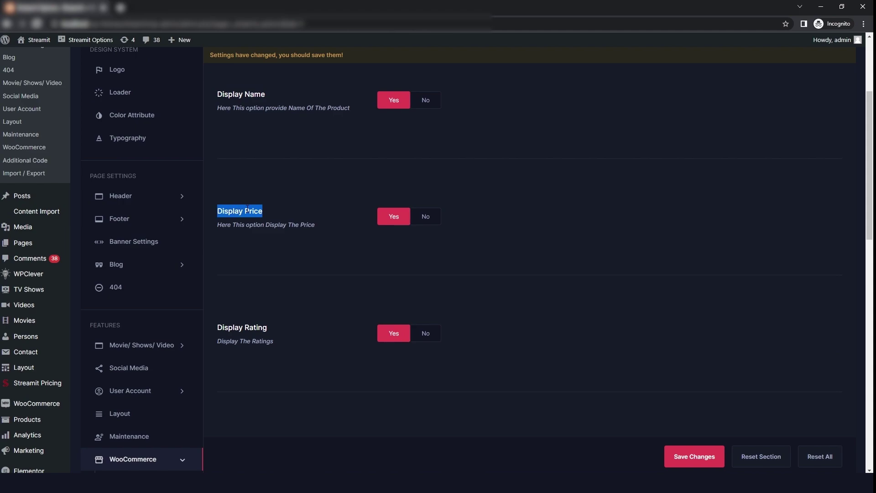
{"action": "left_click", "coordinate": [482, 217]}
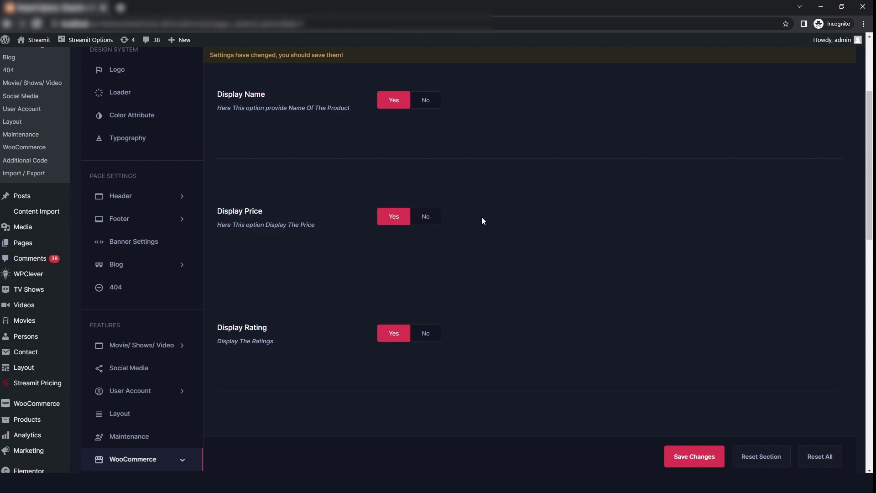
- Review the display options for the product rating and the AddToCart, Wishlist and QuickView icons
{"action": "scroll", "coordinate": [254, 234], "scroll_direction": "down", "scroll_amount": 4}
{"action": "left_click_drag", "start_coordinate": [216, 176], "coordinate": [401, 185]}
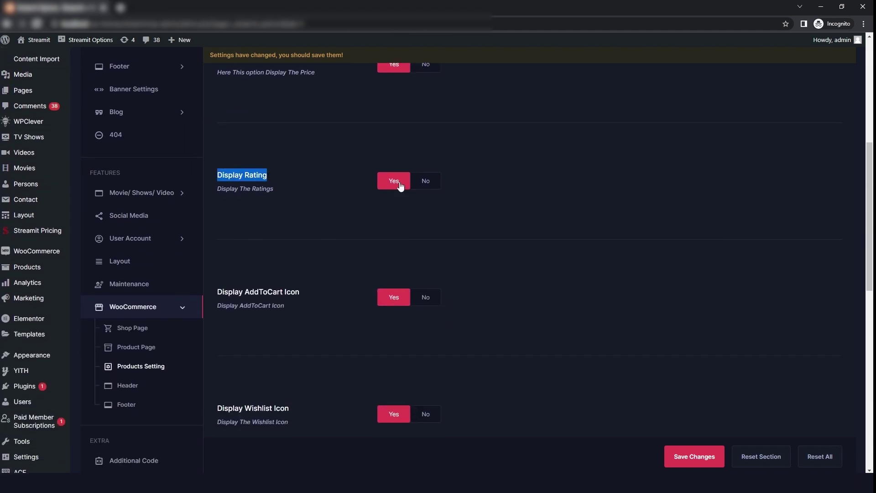
{"action": "left_click", "coordinate": [472, 194]}
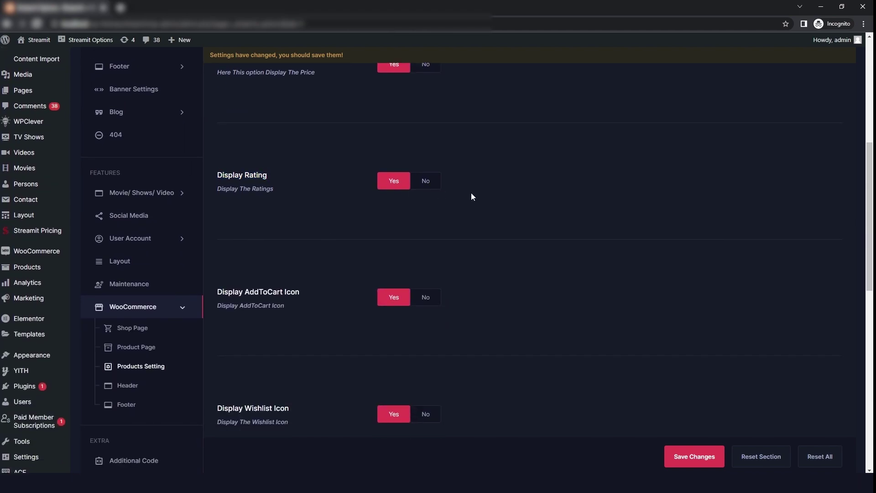
{"action": "triple_click", "coordinate": [265, 292]}
{"action": "left_click", "coordinate": [456, 270]}
{"action": "scroll", "coordinate": [457, 268], "scroll_direction": "down", "scroll_amount": 2}
{"action": "triple_click", "coordinate": [269, 334]}
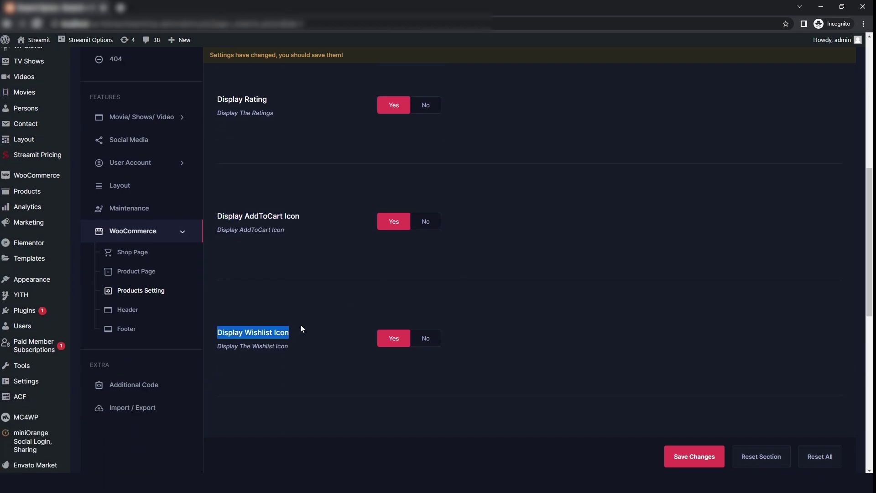
{"action": "scroll", "coordinate": [301, 338], "scroll_direction": "down", "scroll_amount": 2}
{"action": "triple_click", "coordinate": [274, 373]}
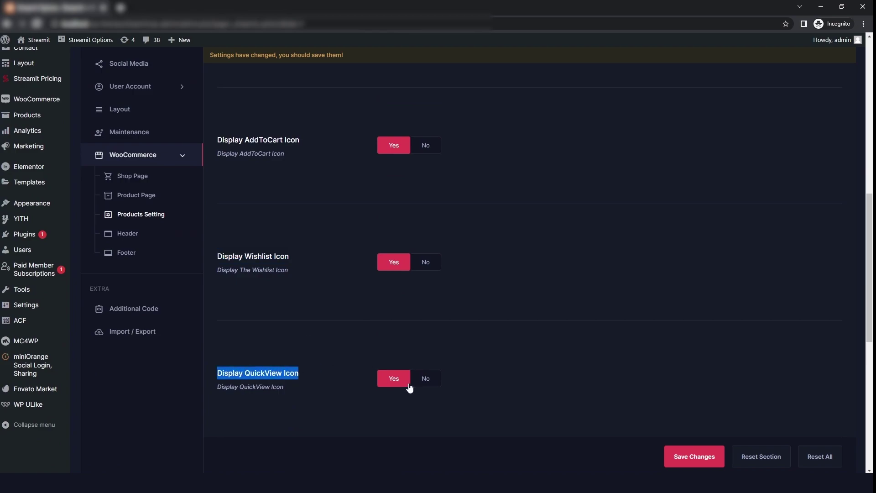
- Review the product badge color options, including Sale Badge Color and New Badge Color
{"action": "scroll", "coordinate": [410, 388], "scroll_direction": "down", "scroll_amount": 6}
{"action": "triple_click", "coordinate": [246, 262]}
{"action": "left_click", "coordinate": [319, 289]}
{"action": "triple_click", "coordinate": [247, 378]}
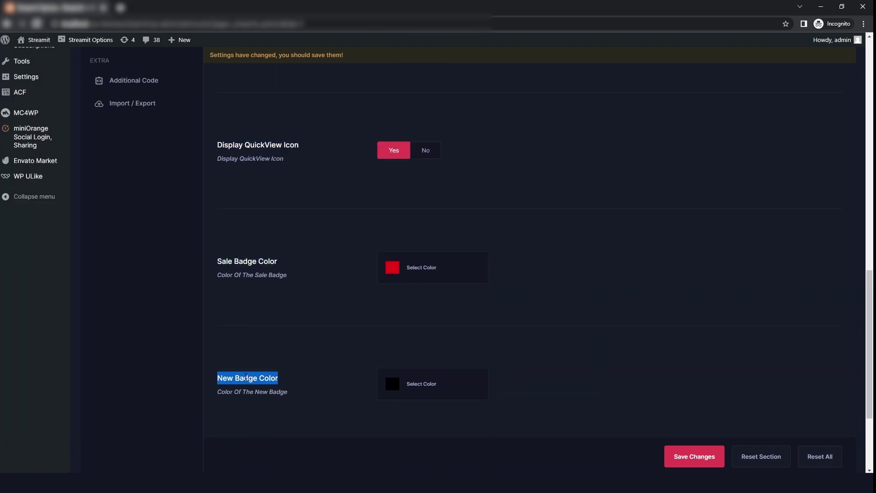
{"action": "scroll", "coordinate": [247, 378], "scroll_direction": "down", "scroll_amount": 2}
{"action": "left_click", "coordinate": [336, 354]}
{"action": "scroll", "coordinate": [337, 354], "scroll_direction": "down", "scroll_amount": 3}
{"action": "triple_click", "coordinate": [249, 336]}
{"action": "scroll", "coordinate": [564, 349], "scroll_direction": "up", "scroll_amount": 5}
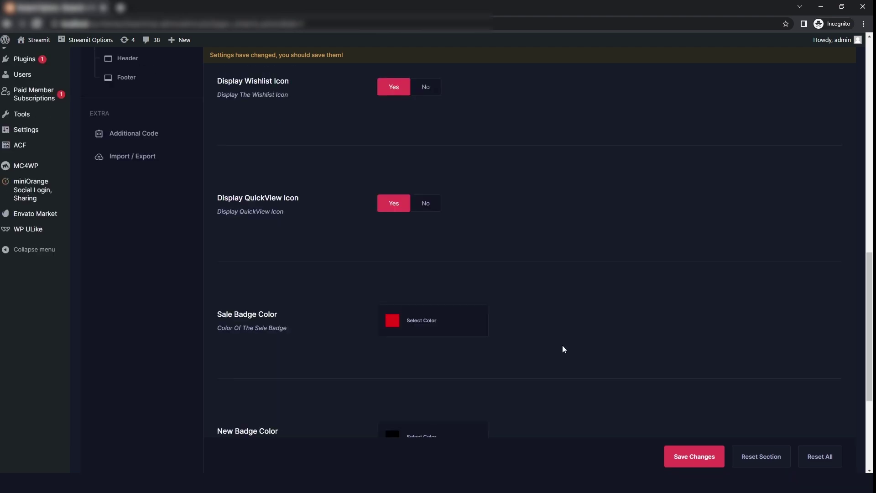
- Open the WooCommerce Header settings and review the Header Layout option
{"action": "scroll", "coordinate": [564, 349], "scroll_direction": "up", "scroll_amount": 2}
{"action": "left_click", "coordinate": [141, 151]}
{"action": "scroll", "coordinate": [297, 191], "scroll_direction": "up", "scroll_amount": 8}
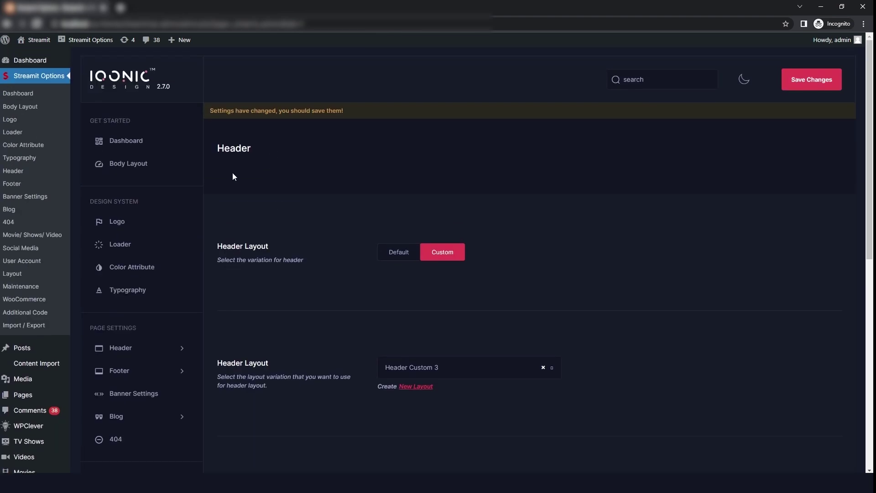
{"action": "triple_click", "coordinate": [234, 148]}
{"action": "left_click", "coordinate": [256, 147]}
{"action": "triple_click", "coordinate": [246, 246]}
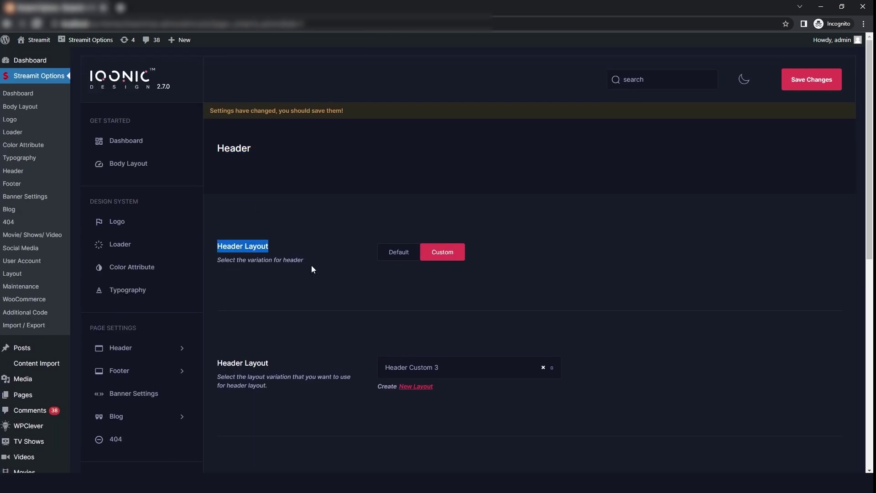
- Preview the Default WooCommerce header layout, return it to Custom, and review the Header Position and Header Layout Position options
{"action": "left_click", "coordinate": [333, 262]}
{"action": "left_click", "coordinate": [399, 252]}
{"action": "scroll", "coordinate": [395, 347], "scroll_direction": "down", "scroll_amount": 3}
{"action": "scroll", "coordinate": [390, 322], "scroll_direction": "up", "scroll_amount": 1}
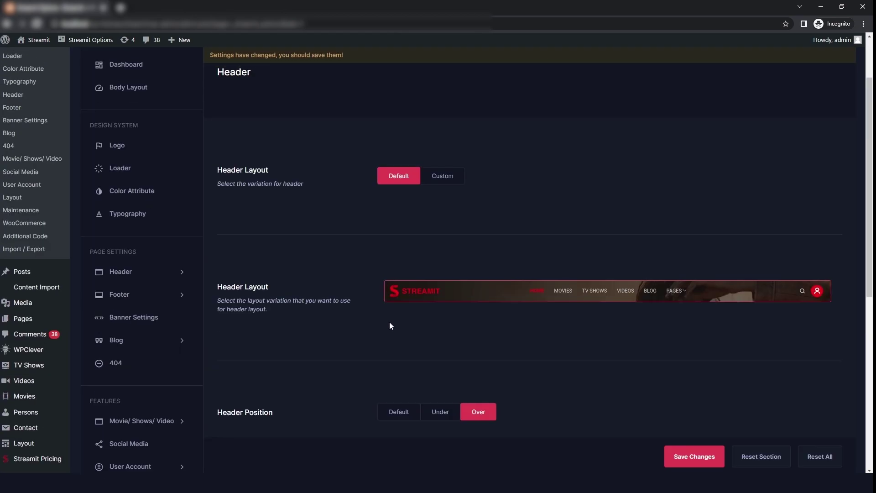
{"action": "left_click", "coordinate": [442, 175]}
{"action": "scroll", "coordinate": [363, 308], "scroll_direction": "down", "scroll_amount": 5}
{"action": "scroll", "coordinate": [283, 314], "scroll_direction": "down", "scroll_amount": 2}
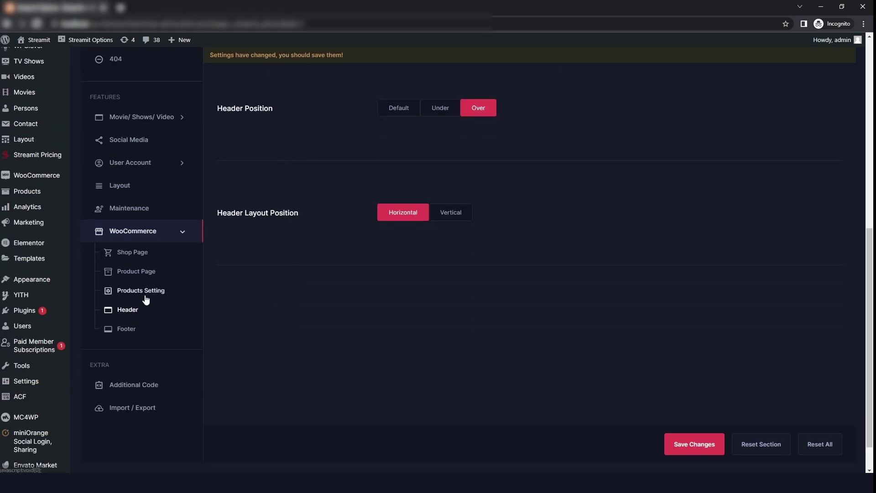
- Open the WooCommerce Footer settings, review the footer layout choices, and preview the Default layout before returning to Custom
{"action": "left_click", "coordinate": [129, 330]}
{"action": "left_click", "coordinate": [428, 286]}
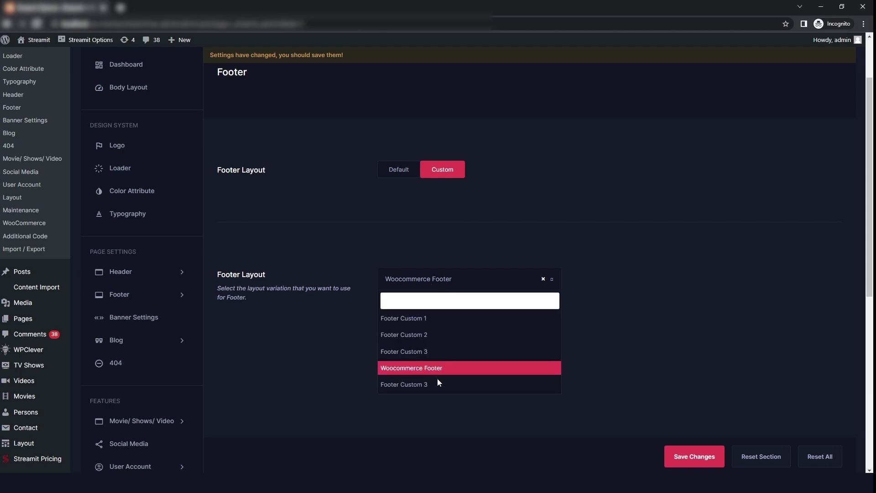
{"action": "left_click", "coordinate": [313, 366]}
{"action": "left_click", "coordinate": [396, 177]}
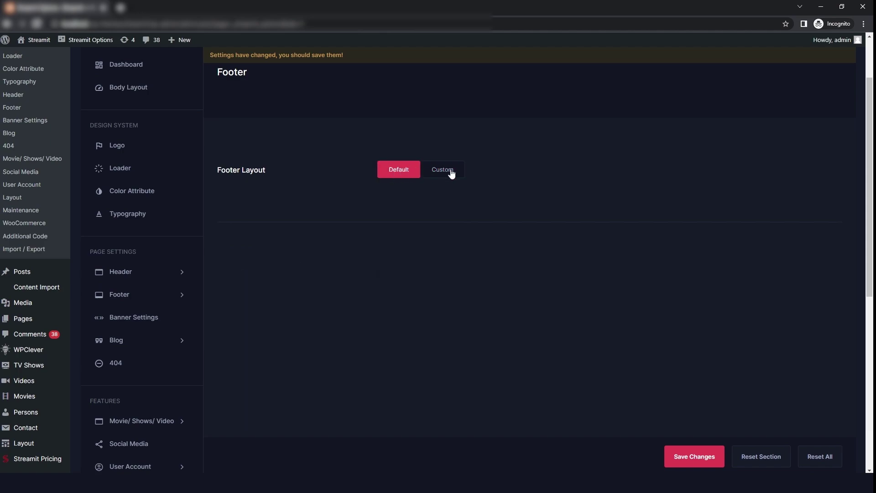
{"action": "left_click", "coordinate": [450, 172]}
- Open the Additional Code section and examine the custom CSS Code through to its last line
{"action": "scroll", "coordinate": [157, 396], "scroll_direction": "down", "scroll_amount": 7}
{"action": "left_click", "coordinate": [148, 386]}
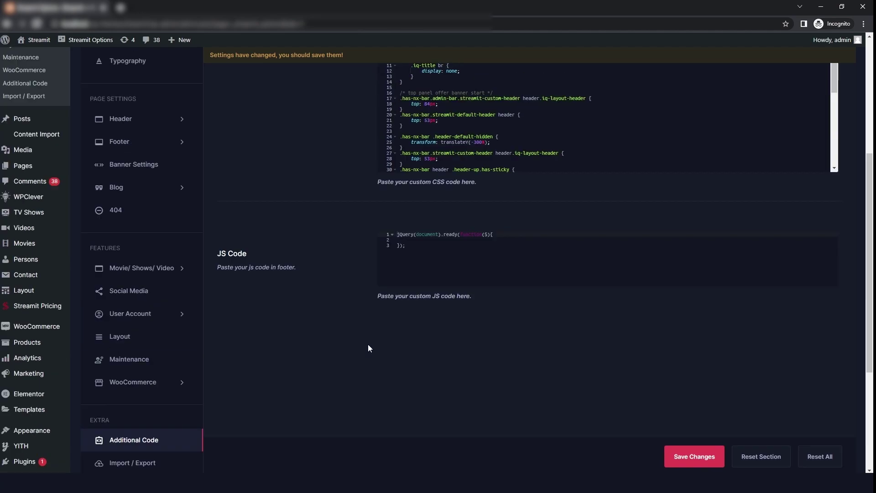
{"action": "scroll", "coordinate": [368, 349], "scroll_direction": "up", "scroll_amount": 5}
{"action": "triple_click", "coordinate": [265, 129]}
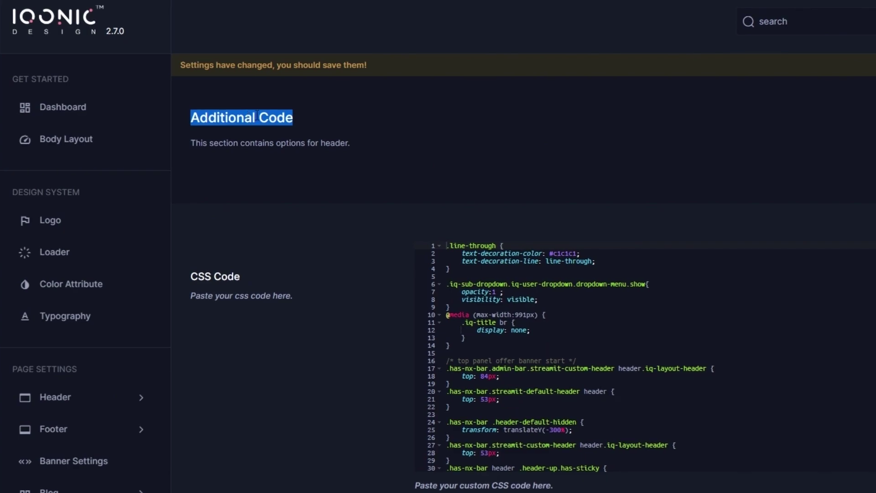
{"action": "left_click", "coordinate": [231, 235]}
{"action": "triple_click", "coordinate": [215, 277]}
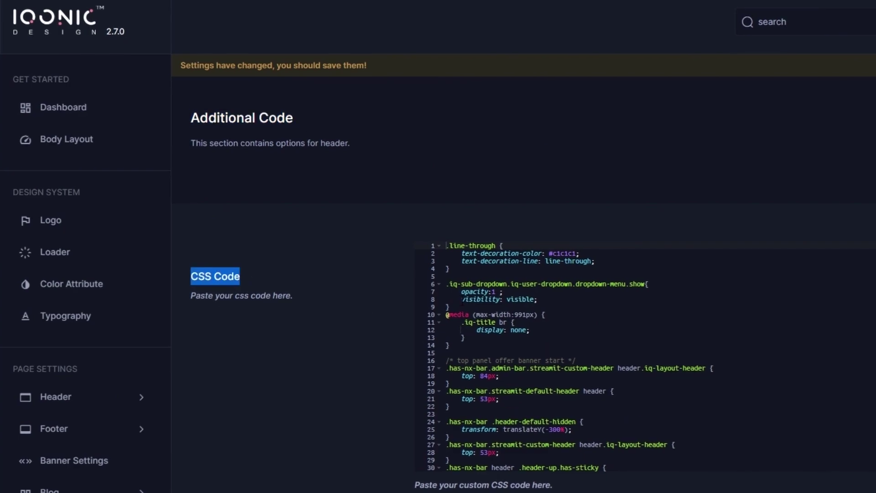
{"action": "scroll", "coordinate": [640, 361], "scroll_direction": "down", "scroll_amount": 2}
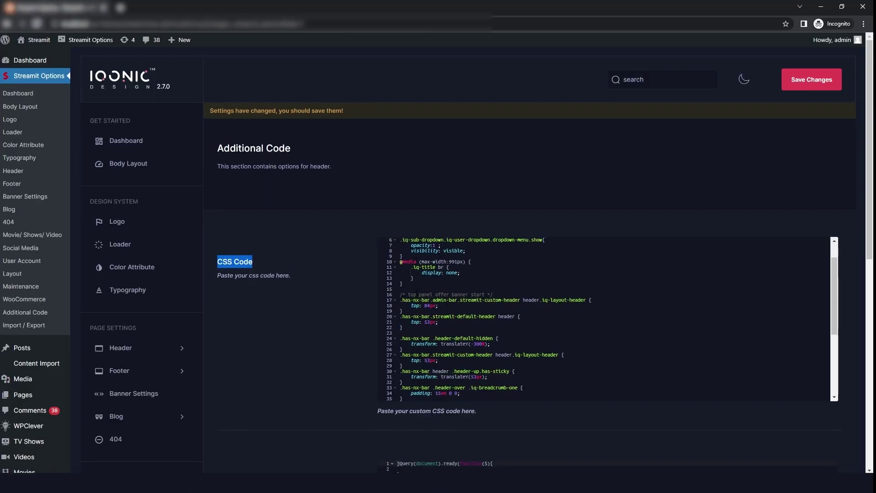
{"action": "scroll", "coordinate": [607, 320], "scroll_direction": "down", "scroll_amount": 8}
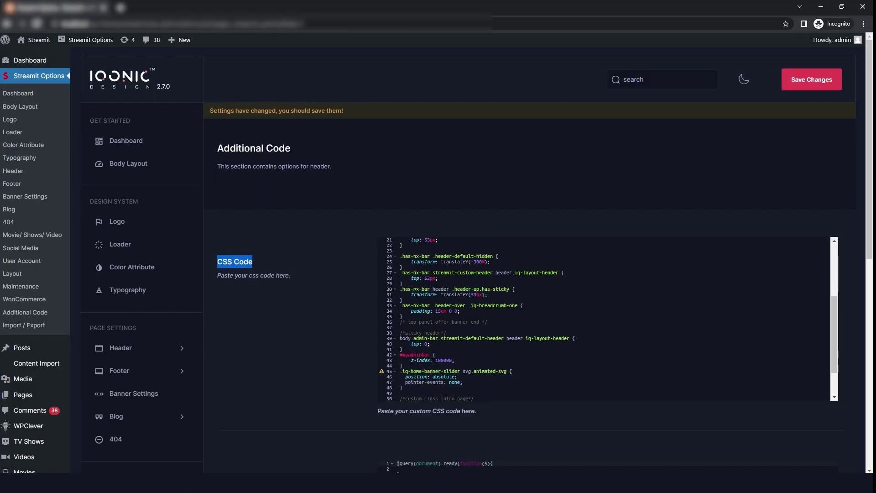
{"action": "scroll", "coordinate": [308, 319], "scroll_direction": "down", "scroll_amount": 2}
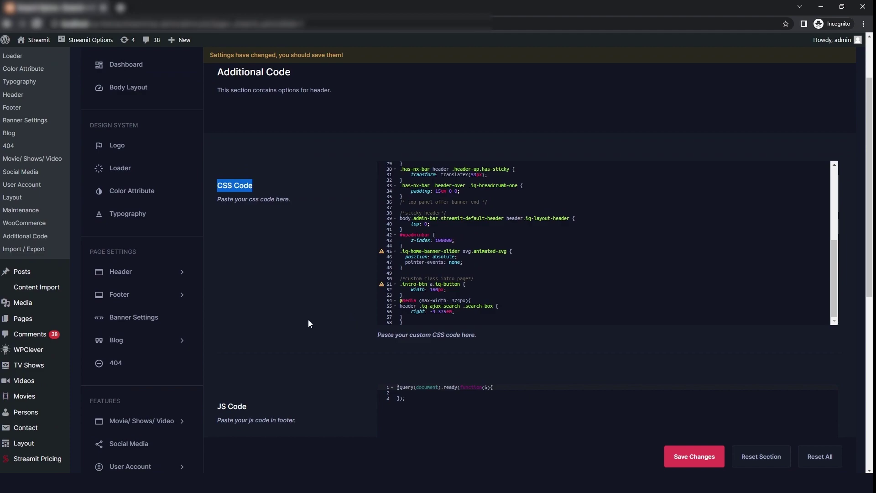
- Review the JS Code field for custom footer scripts in the Additional Code section
{"action": "left_click", "coordinate": [291, 294]}
{"action": "scroll", "coordinate": [294, 297], "scroll_direction": "down", "scroll_amount": 2}
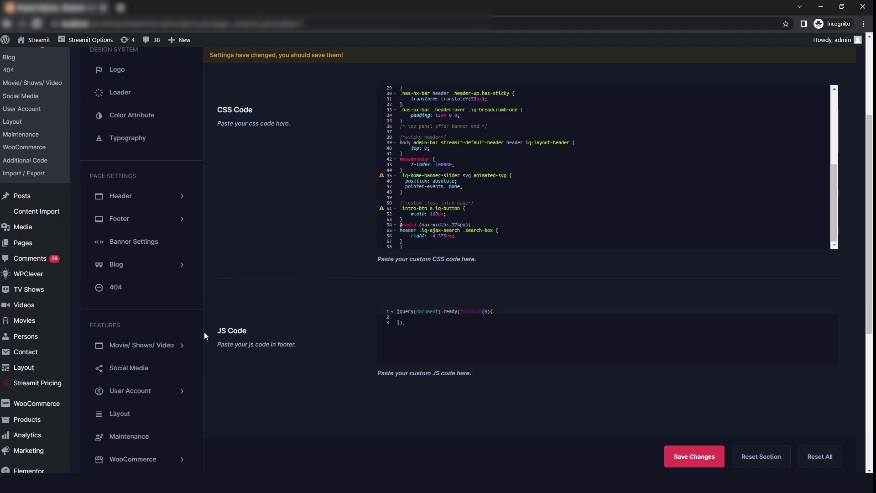
{"action": "left_click_drag", "start_coordinate": [247, 330], "coordinate": [216, 331]}
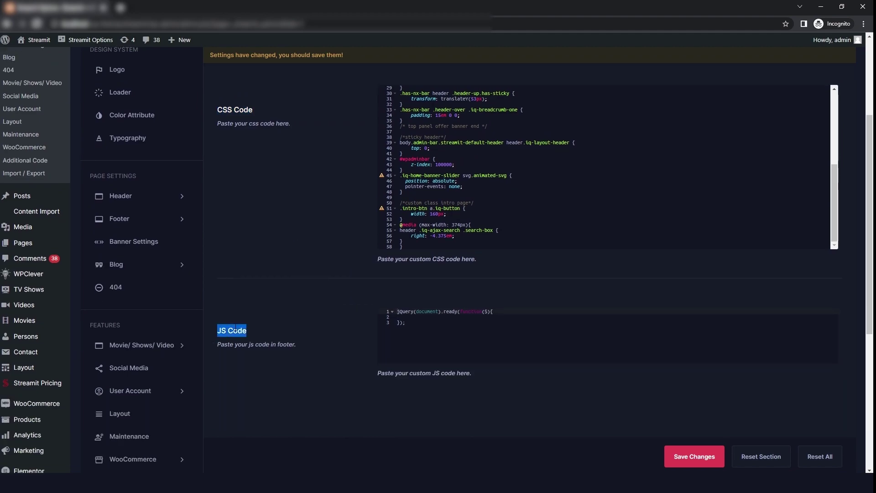
{"action": "left_click", "coordinate": [297, 311]}
- Open the Import / Export section and review the import and export options for the theme settings
{"action": "scroll", "coordinate": [365, 319], "scroll_direction": "down", "scroll_amount": 4}
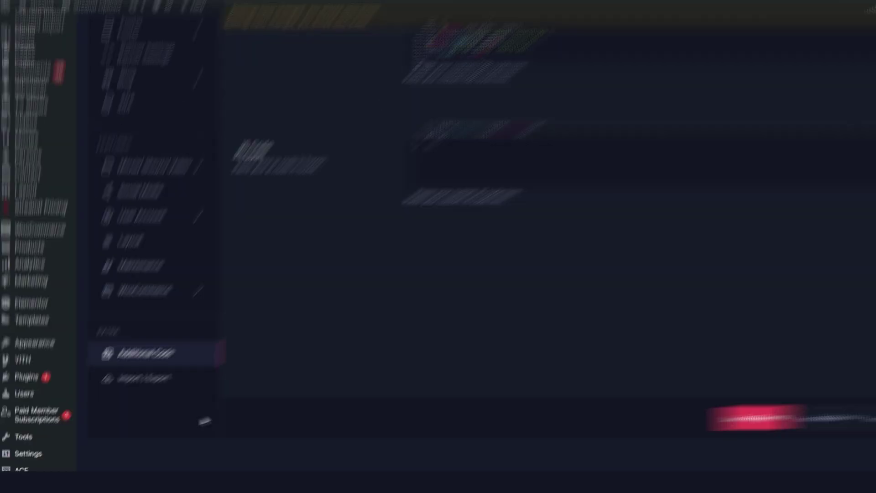
{"action": "left_click", "coordinate": [182, 344]}
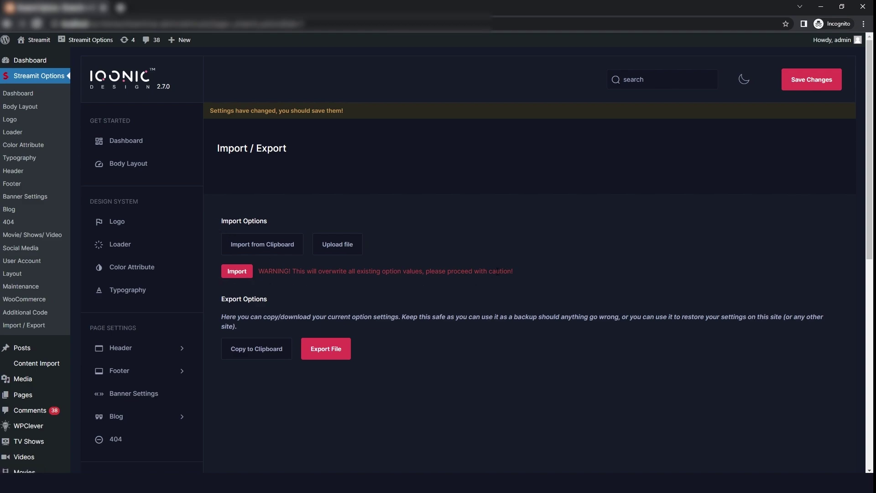
{"action": "left_click_drag", "start_coordinate": [268, 299], "coordinate": [220, 299]}
{"action": "left_click", "coordinate": [269, 390]}
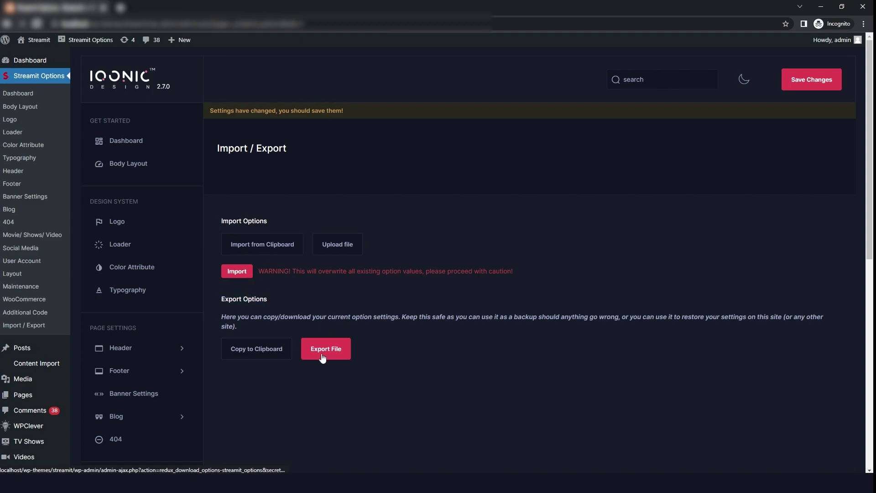
{"action": "scroll", "coordinate": [651, 422], "scroll_direction": "down", "scroll_amount": 4}
{"action": "scroll", "coordinate": [688, 279], "scroll_direction": "up", "scroll_amount": 4}
- Preview the theme options in light mode and switch back to dark mode
{"action": "left_click", "coordinate": [744, 80]}
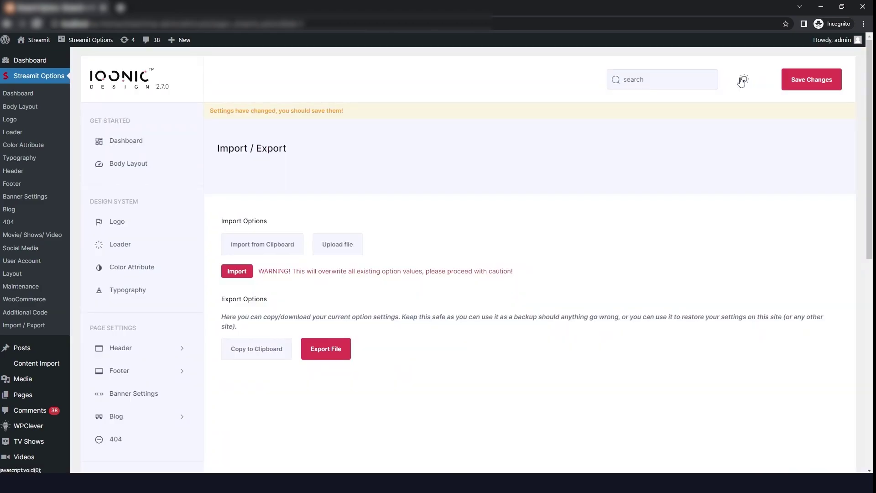
{"action": "left_click", "coordinate": [743, 81]}
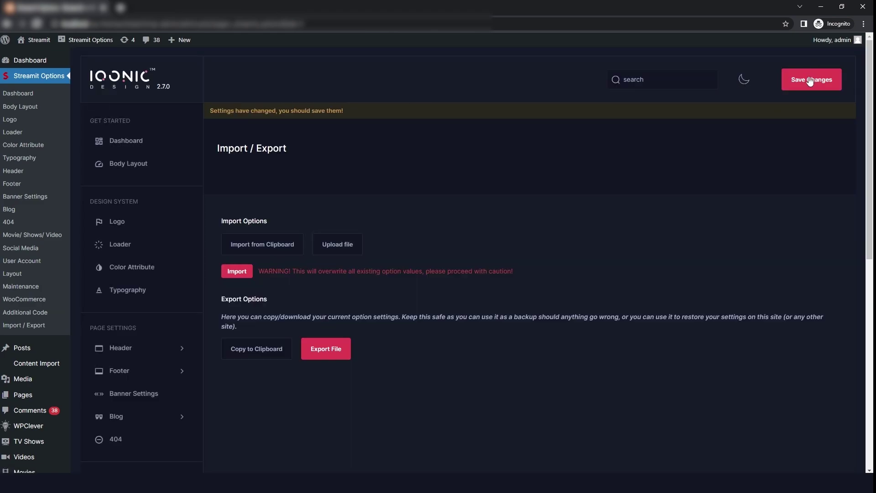
{"action": "scroll", "coordinate": [731, 237], "scroll_direction": "down", "scroll_amount": 3}
{"action": "scroll", "coordinate": [457, 237], "scroll_direction": "up", "scroll_amount": 3}
- Return to the theme options Dashboard, open the Streamit live demo, and browse its home page
{"action": "left_click", "coordinate": [157, 141]}
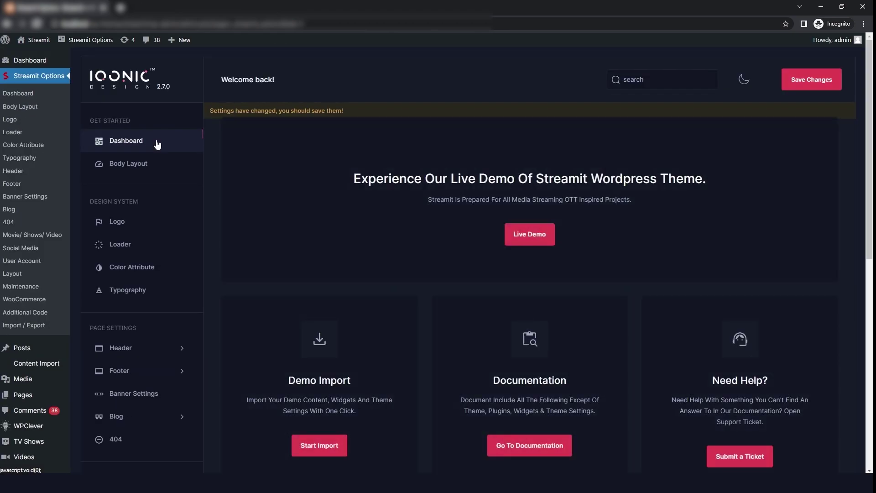
{"action": "left_click", "coordinate": [523, 237]}
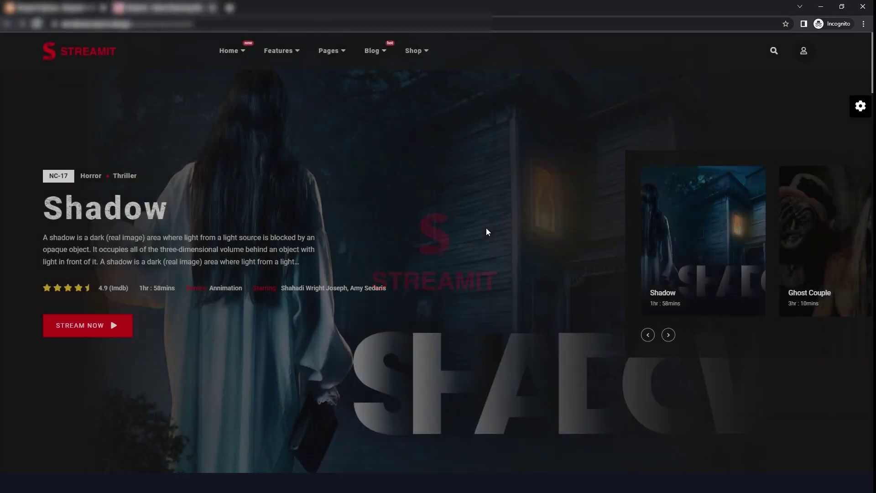
{"action": "scroll", "coordinate": [486, 232], "scroll_direction": "down", "scroll_amount": 10}
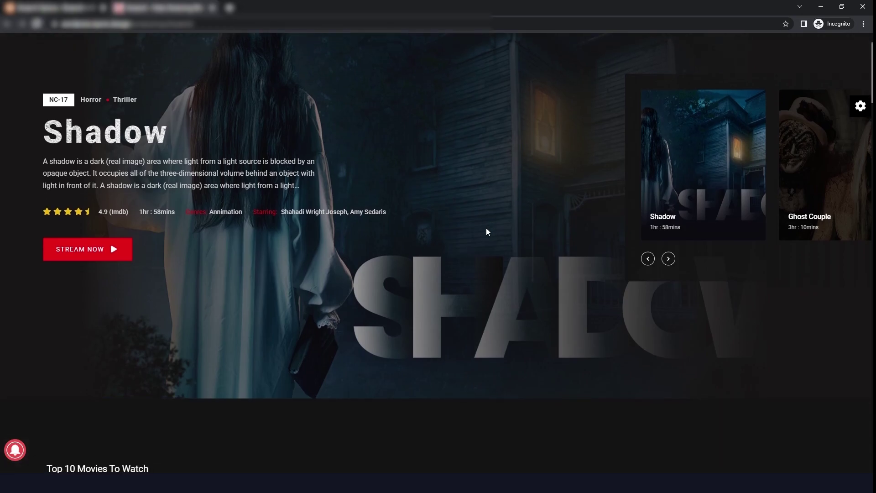
{"action": "scroll", "coordinate": [486, 227], "scroll_direction": "down", "scroll_amount": 10}
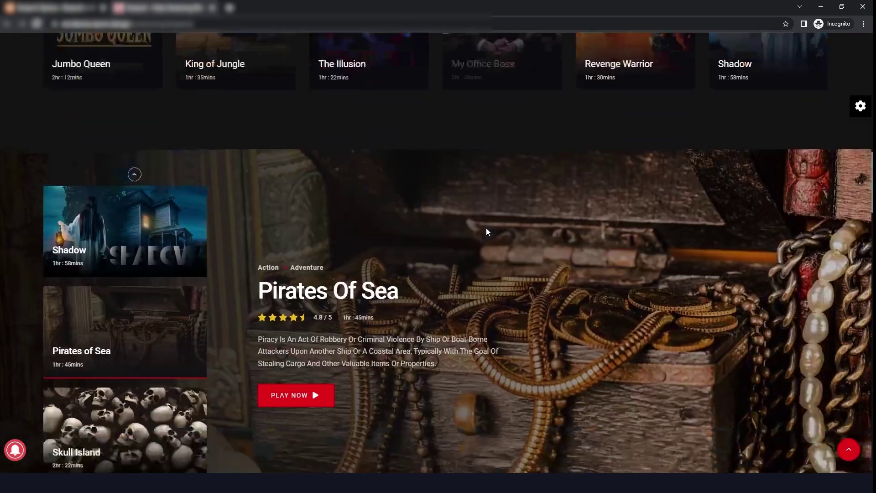